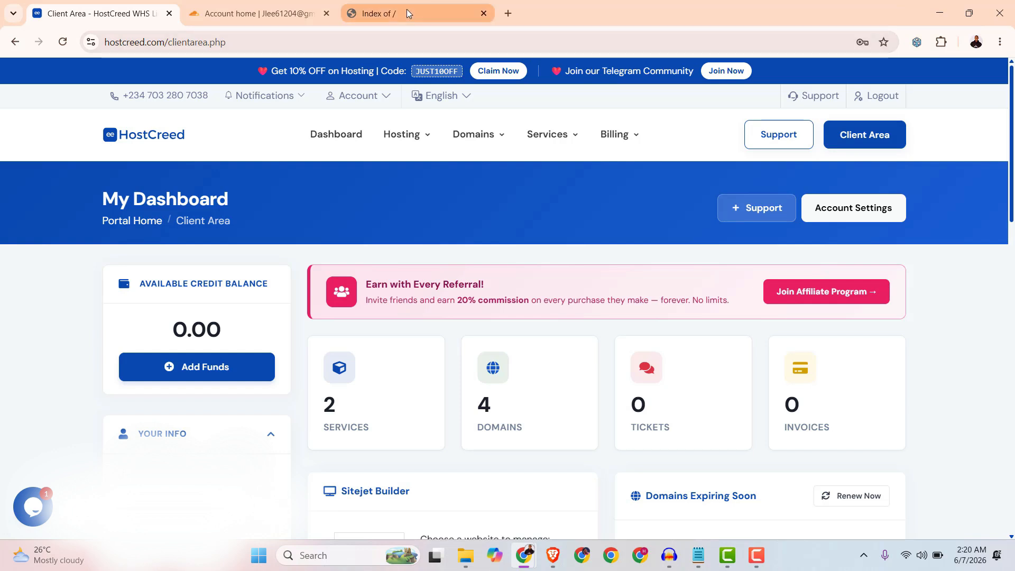
Start connecting a new domain from the Cloudflare account home.
{"action": "left_click", "coordinate": [157, 45]}
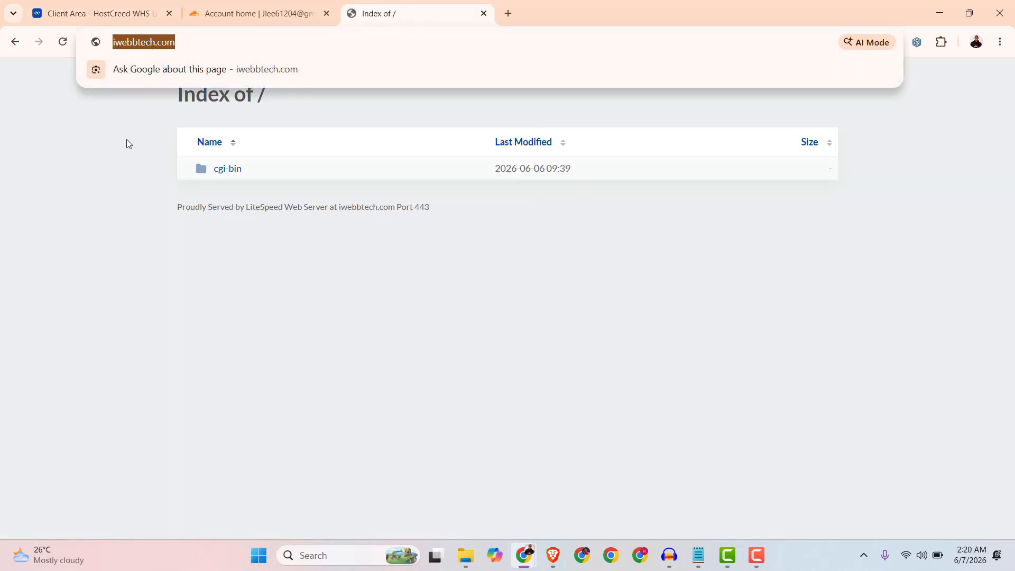
{"action": "left_click", "coordinate": [127, 141]}
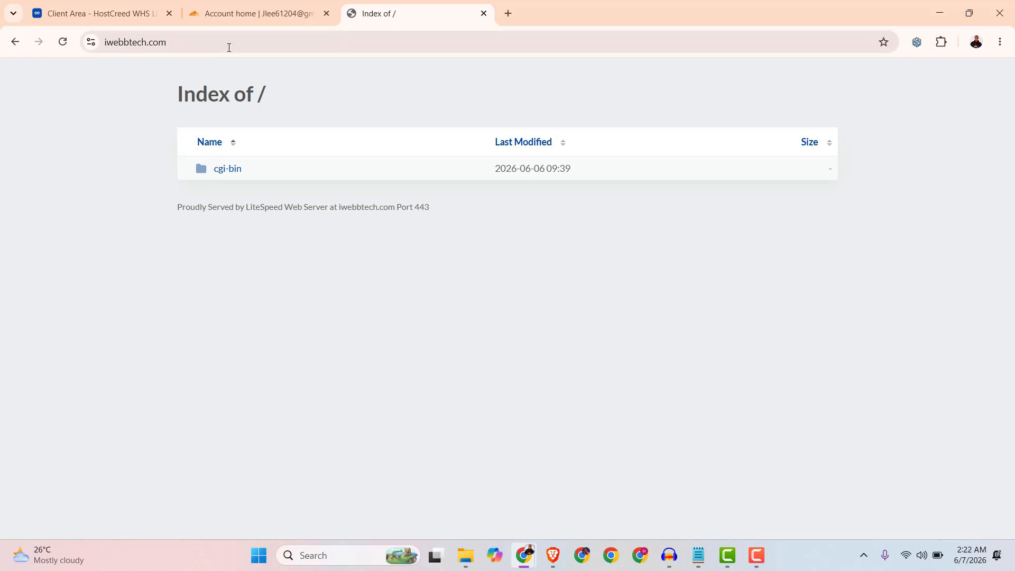
{"action": "left_click", "coordinate": [221, 17]}
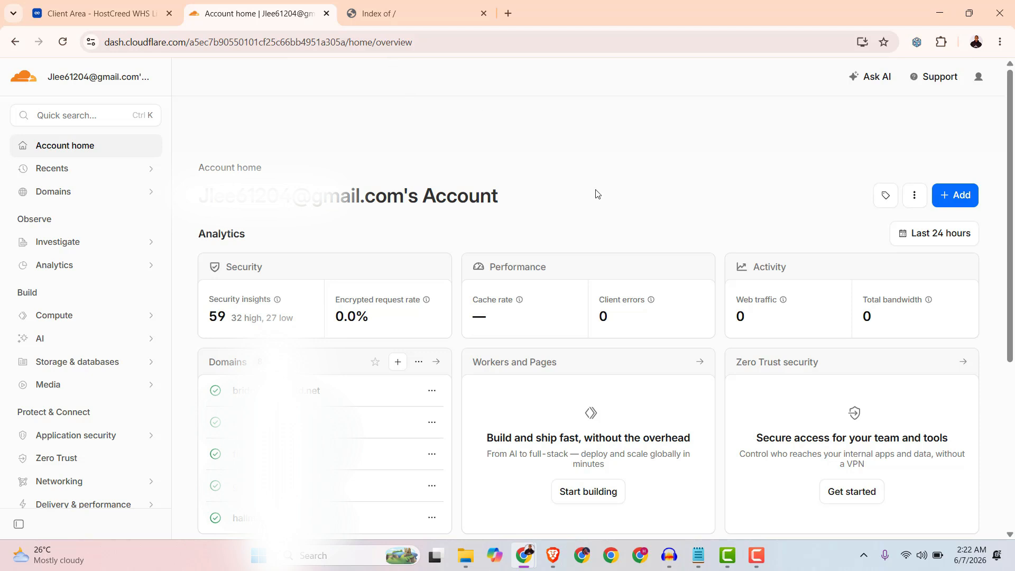
{"action": "left_click", "coordinate": [969, 204]}
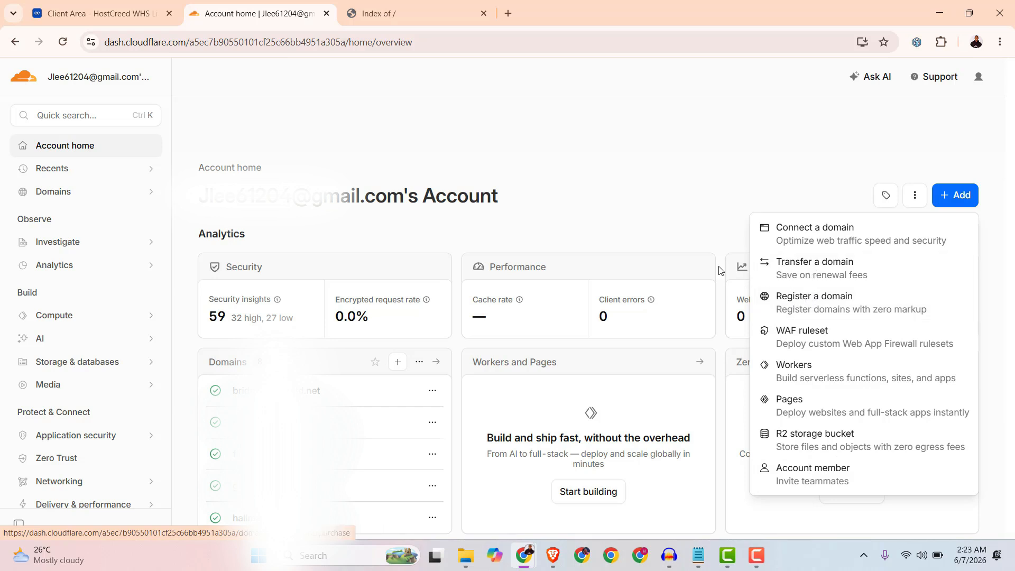
{"action": "left_click", "coordinate": [101, 13]}
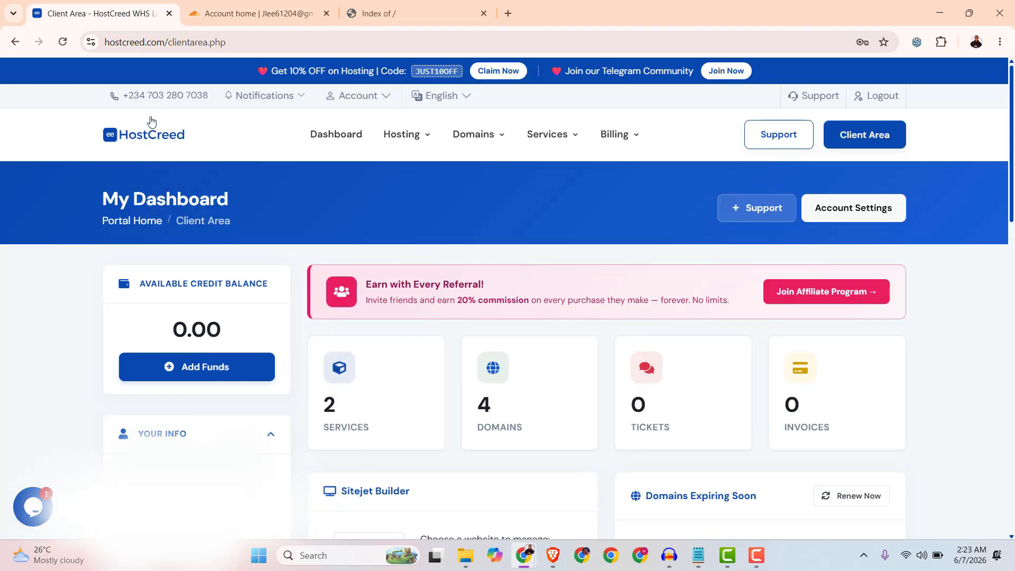
{"action": "left_click", "coordinate": [244, 15]}
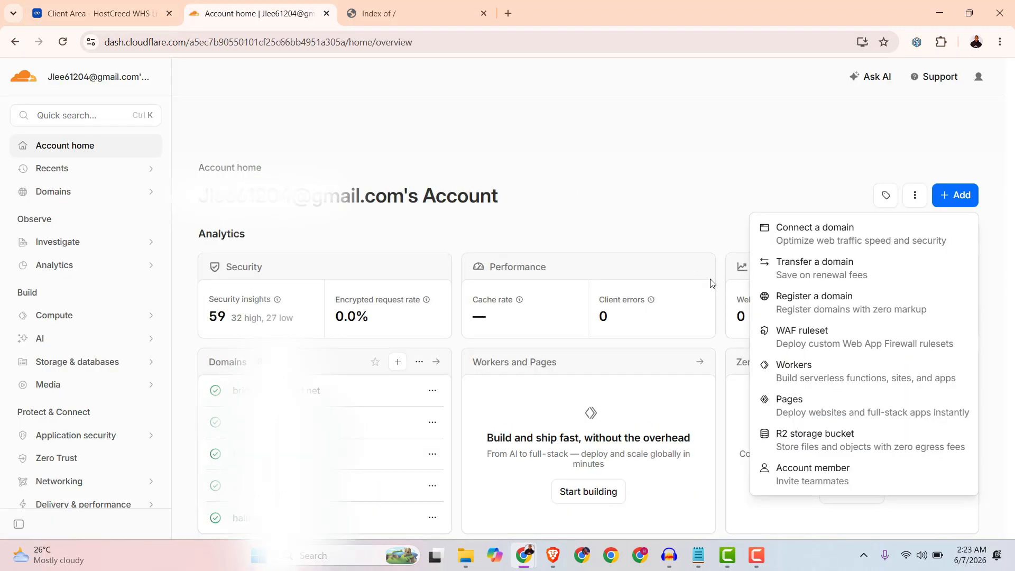
{"action": "left_click", "coordinate": [810, 234]}
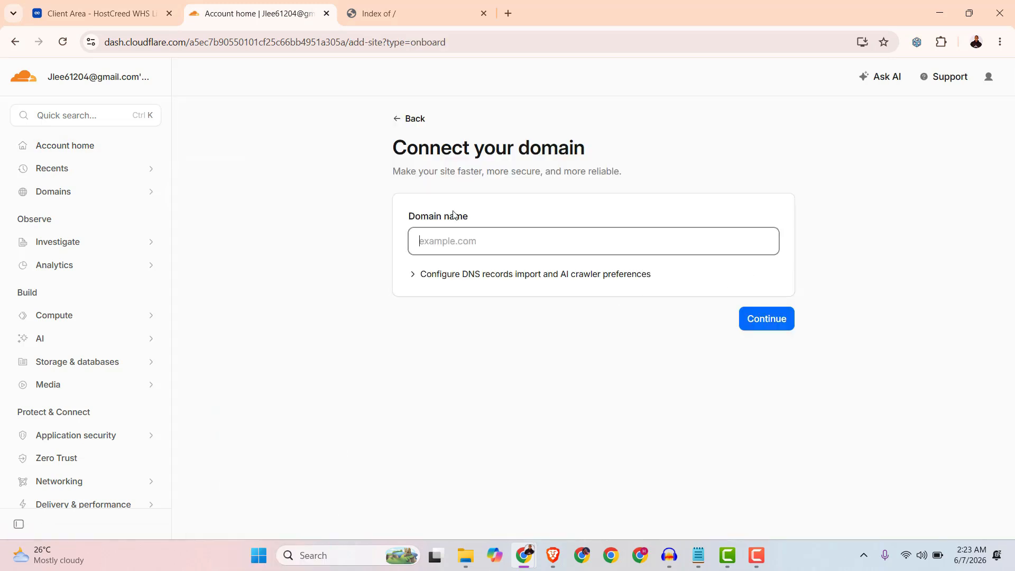
Copy iwebbtech.com from the site's address and submit it as the domain to connect.
{"action": "left_click", "coordinate": [383, 19]}
{"action": "left_click", "coordinate": [202, 43]}
{"action": "left_click", "coordinate": [202, 43]}
{"action": "left_click_drag", "start_coordinate": [213, 43], "coordinate": [147, 36]}
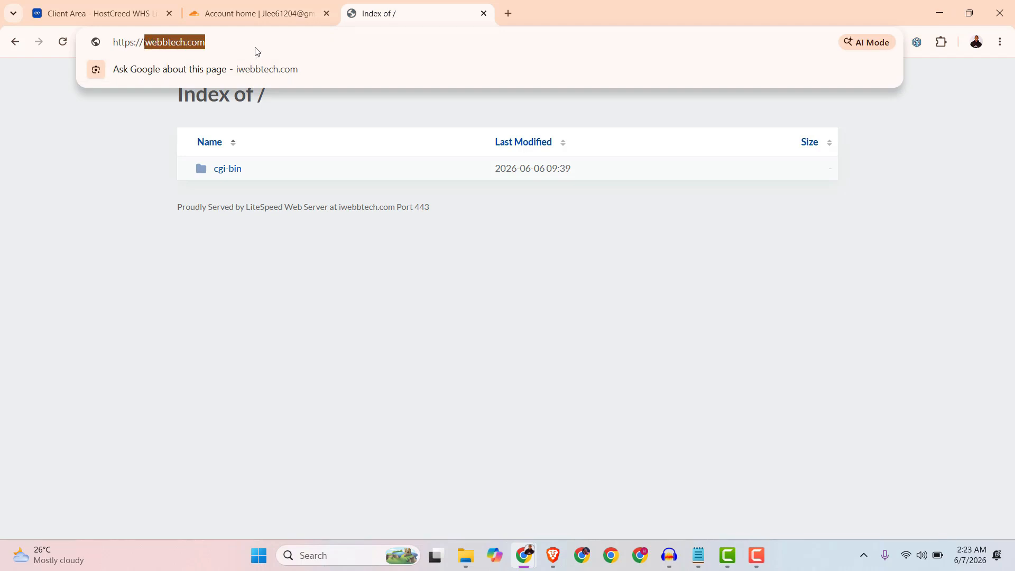
{"action": "left_click", "coordinate": [242, 46]}
{"action": "left_click_drag", "start_coordinate": [211, 42], "coordinate": [143, 43]}
{"action": "key", "text": "ctrl+c"}
{"action": "left_click", "coordinate": [286, 13]}
{"action": "right_click", "coordinate": [471, 234]}
{"action": "left_click", "coordinate": [495, 387]}
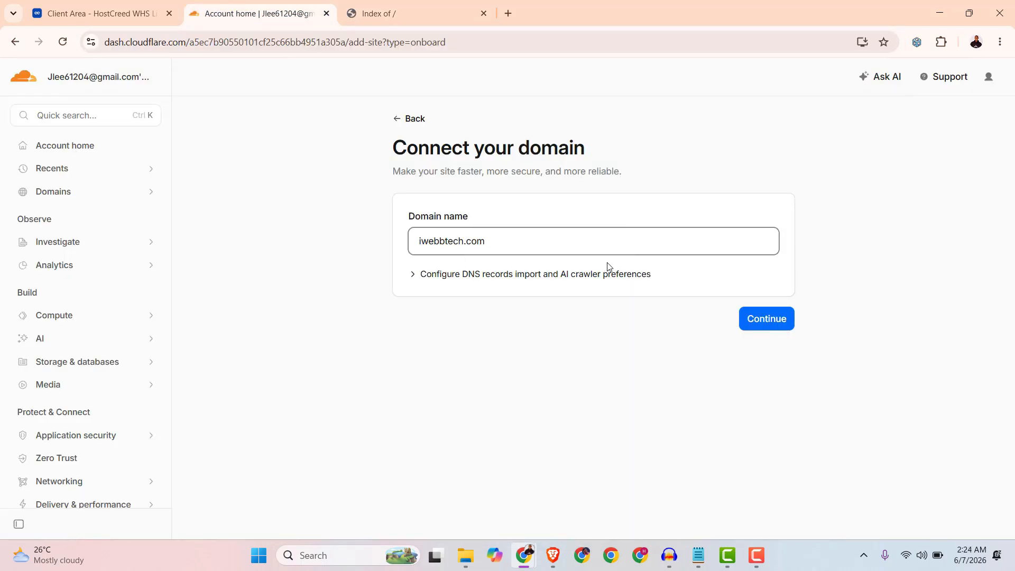
{"action": "left_click", "coordinate": [765, 329]}
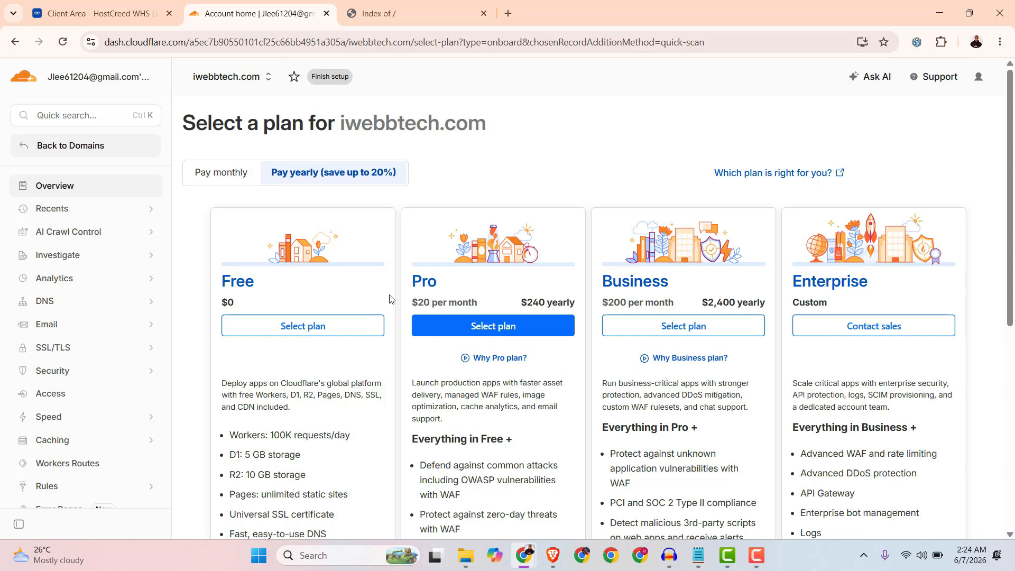
Select the Free plan for iwebbtech.com.
{"action": "scroll", "coordinate": [416, 320], "scroll_direction": "down", "scroll_amount": 3}
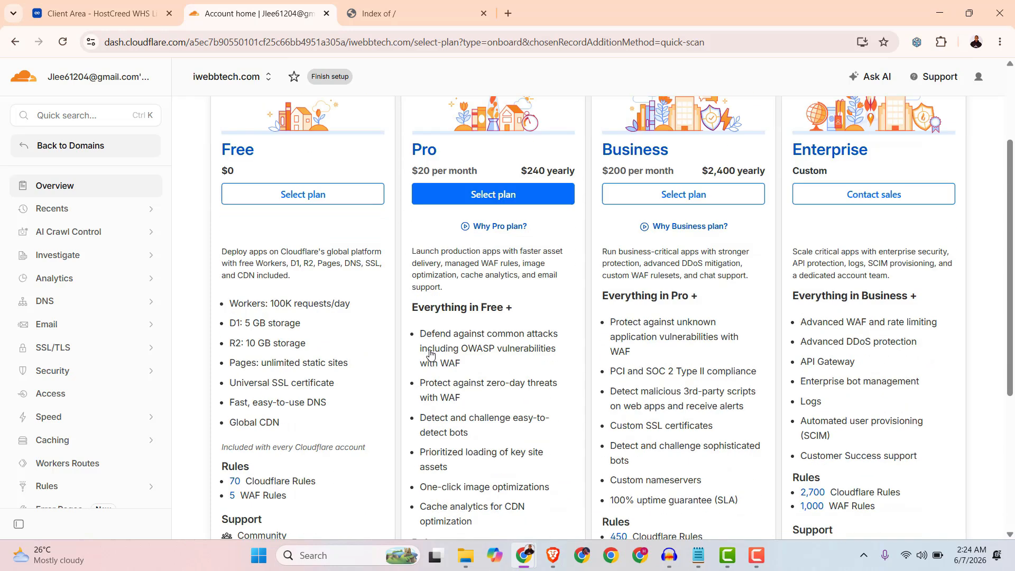
{"action": "scroll", "coordinate": [433, 368], "scroll_direction": "up", "scroll_amount": 3}
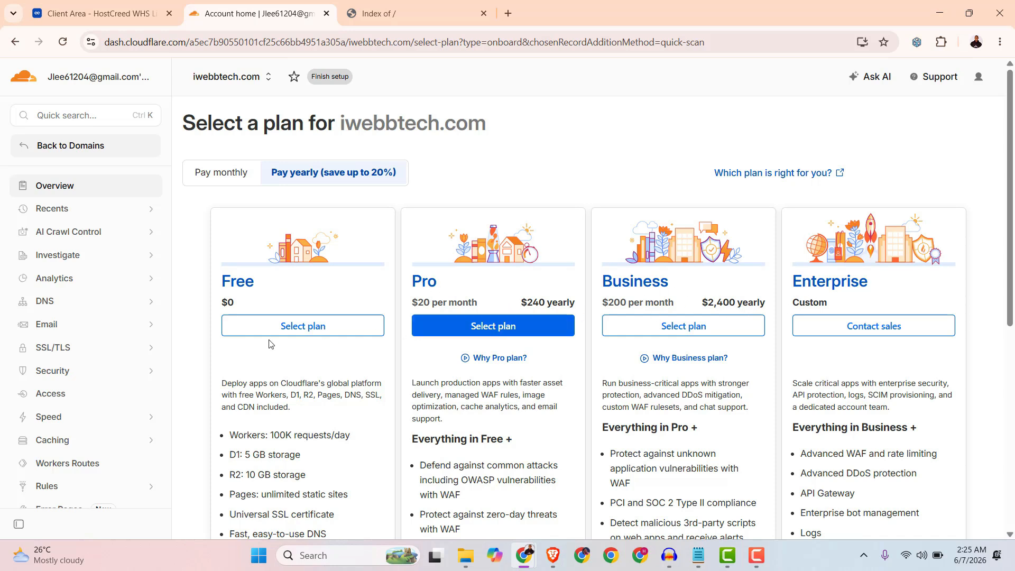
{"action": "left_click", "coordinate": [260, 325]}
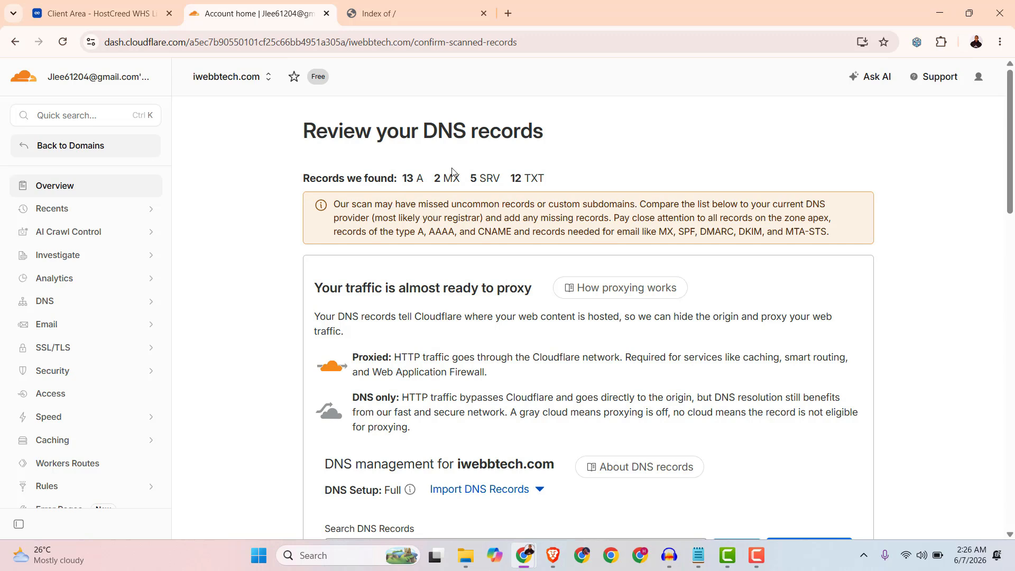
Review the scanned DNS records listed for iwebbtech.com.
{"action": "scroll", "coordinate": [542, 304], "scroll_direction": "down", "scroll_amount": 6}
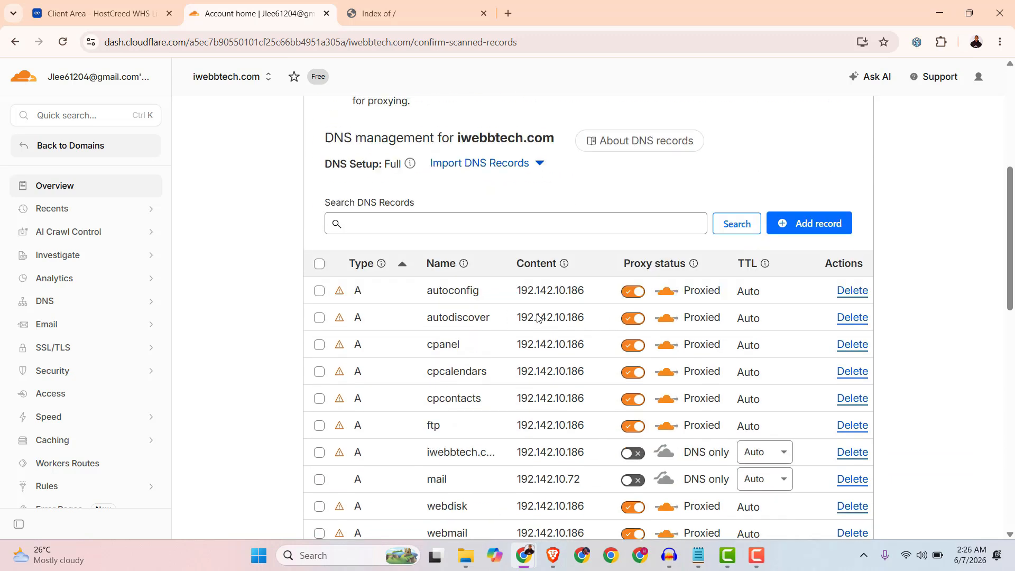
{"action": "scroll", "coordinate": [538, 317], "scroll_direction": "down", "scroll_amount": 4}
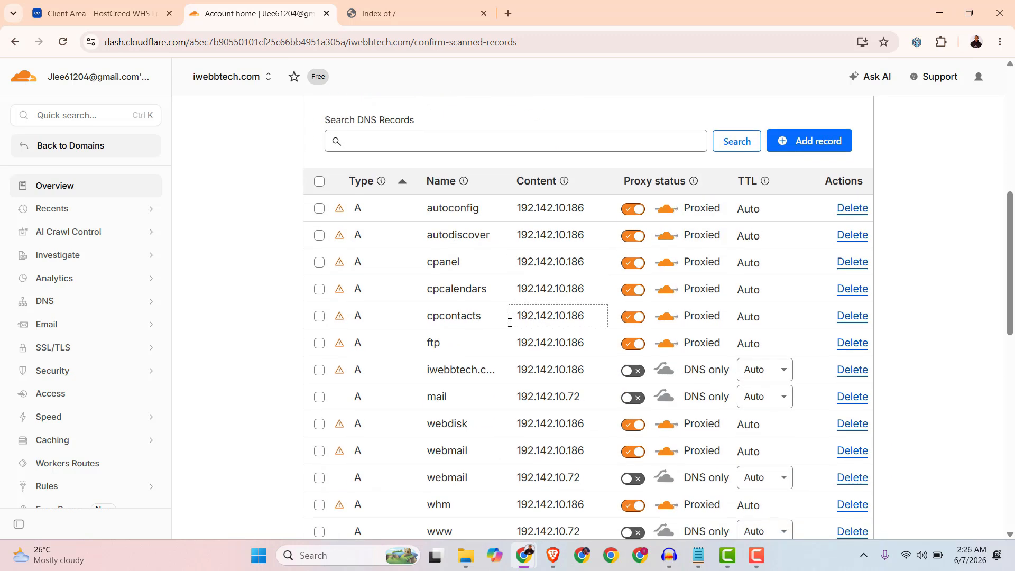
{"action": "scroll", "coordinate": [509, 323], "scroll_direction": "down", "scroll_amount": 6}
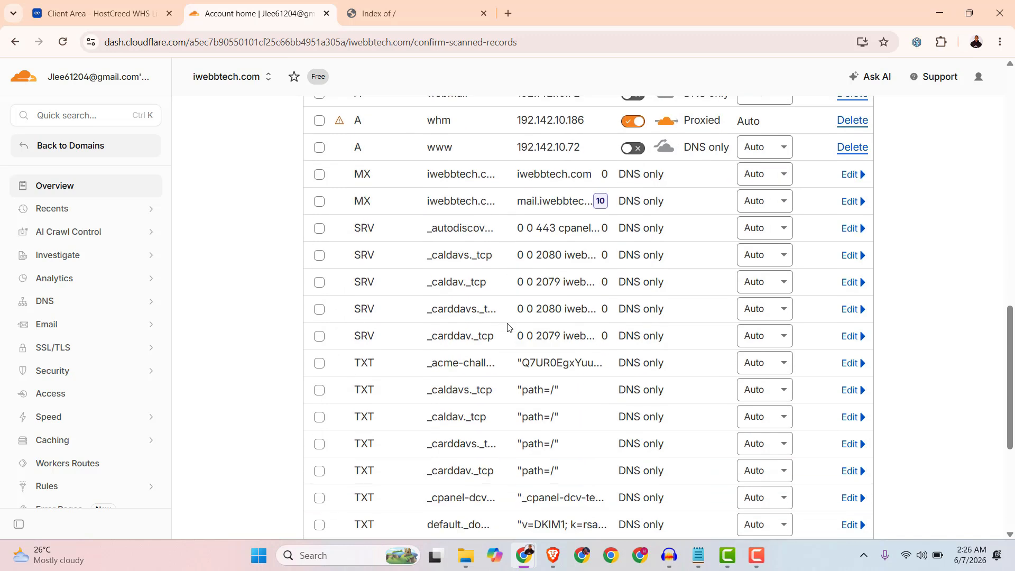
{"action": "left_click", "coordinate": [383, 14]}
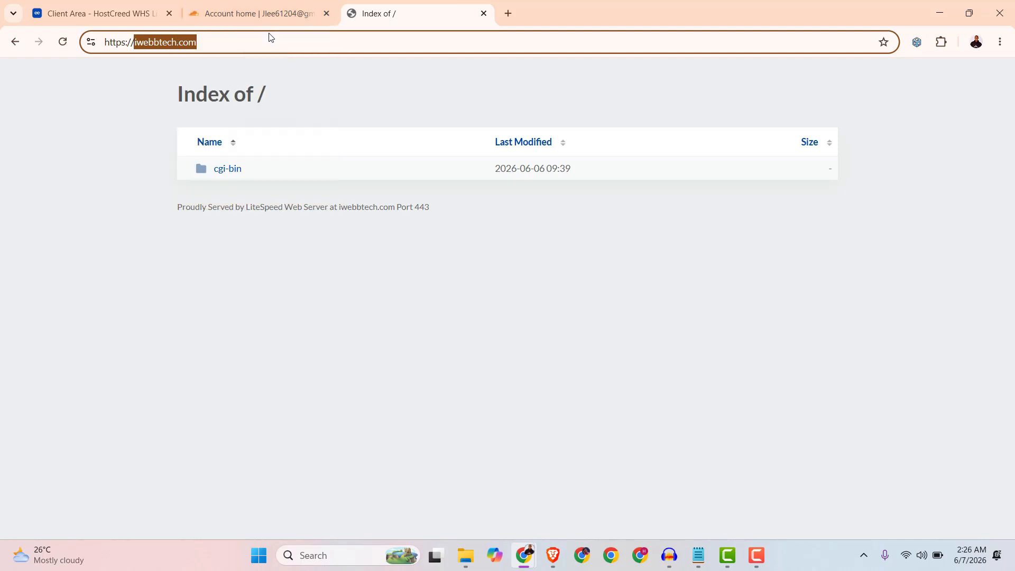
{"action": "left_click", "coordinate": [271, 13]}
{"action": "scroll", "coordinate": [492, 313], "scroll_direction": "down", "scroll_amount": 3}
{"action": "scroll", "coordinate": [499, 326], "scroll_direction": "down", "scroll_amount": 2}
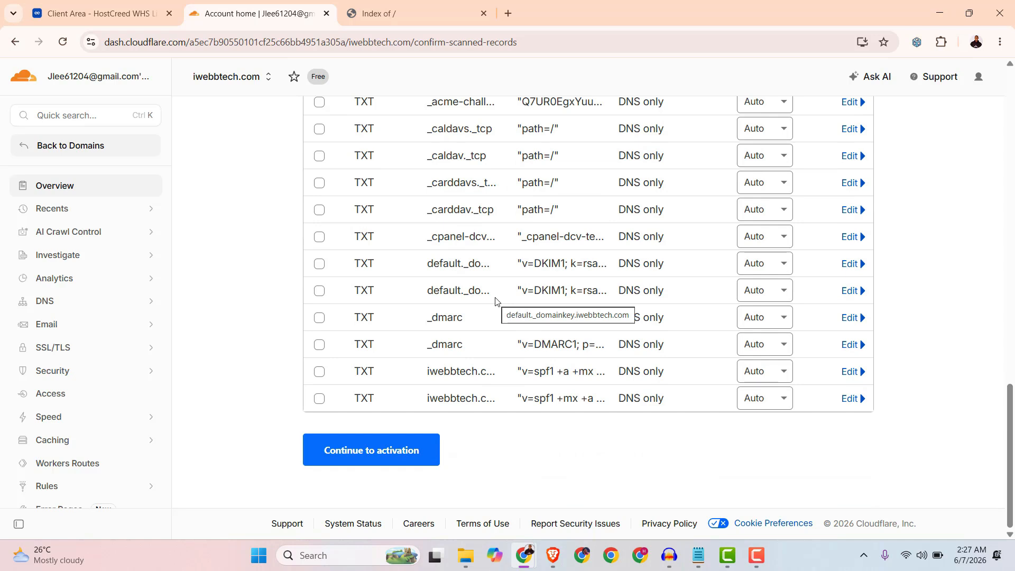
{"action": "scroll", "coordinate": [496, 302], "scroll_direction": "up", "scroll_amount": 5}
{"action": "scroll", "coordinate": [496, 302], "scroll_direction": "up", "scroll_amount": 9}
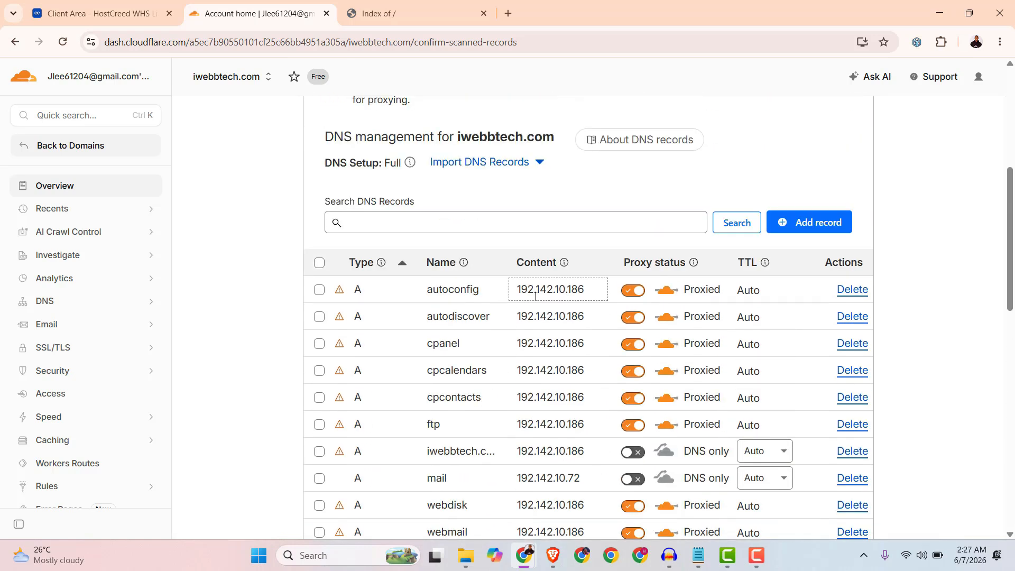
{"action": "scroll", "coordinate": [331, 348], "scroll_direction": "up", "scroll_amount": 1}
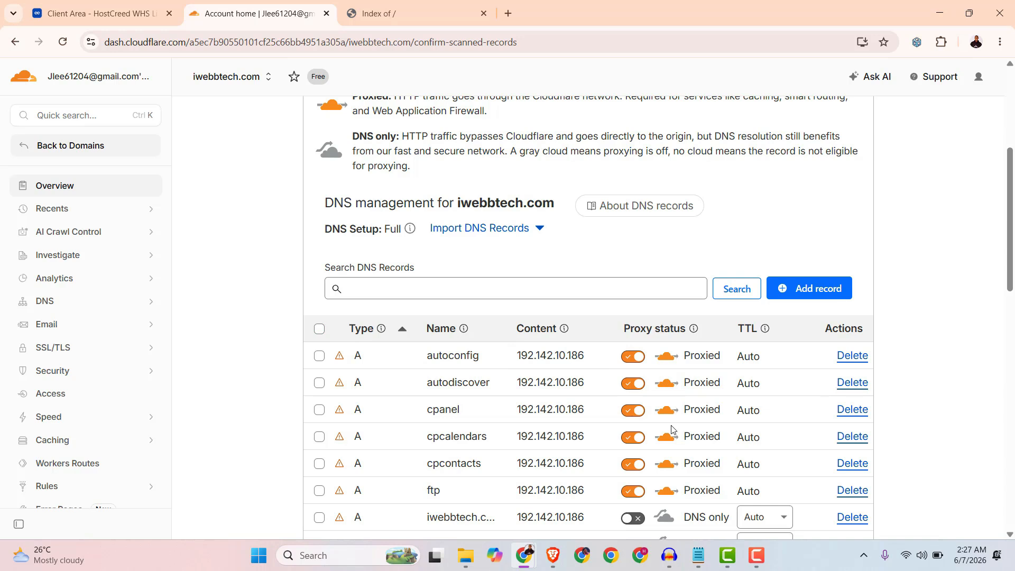
Select all scanned DNS records and delete them, confirming with DELETE.
{"action": "left_click", "coordinate": [320, 329]}
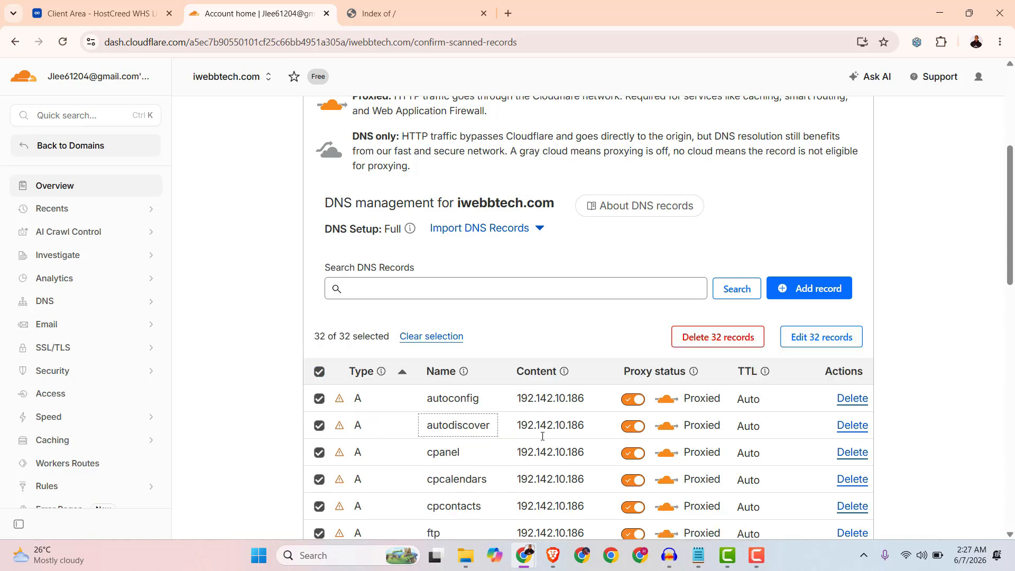
{"action": "scroll", "coordinate": [622, 440], "scroll_direction": "down", "scroll_amount": 13}
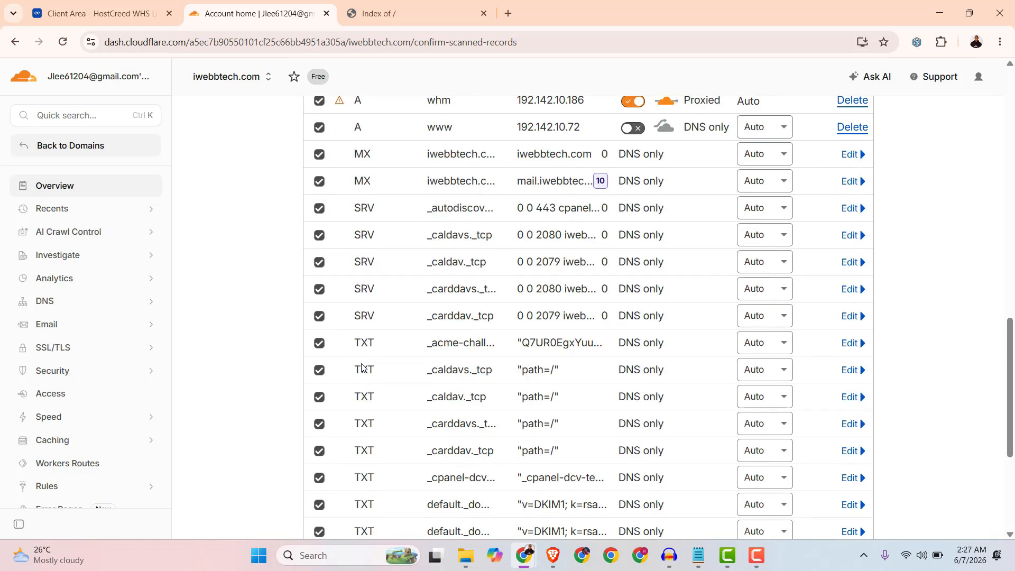
{"action": "scroll", "coordinate": [624, 391], "scroll_direction": "up", "scroll_amount": 12}
{"action": "scroll", "coordinate": [593, 402], "scroll_direction": "down", "scroll_amount": 6}
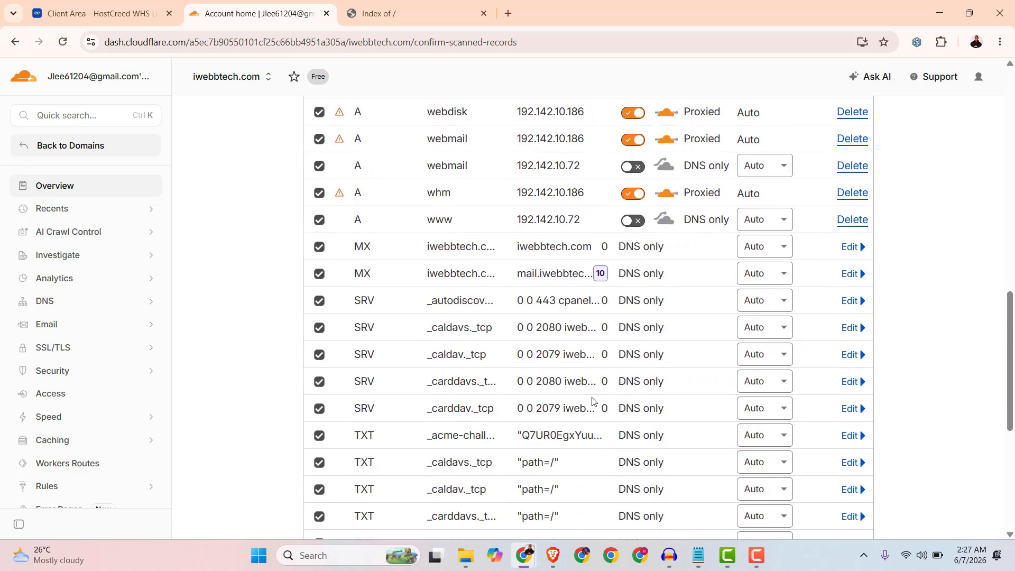
{"action": "scroll", "coordinate": [593, 402], "scroll_direction": "up", "scroll_amount": 6}
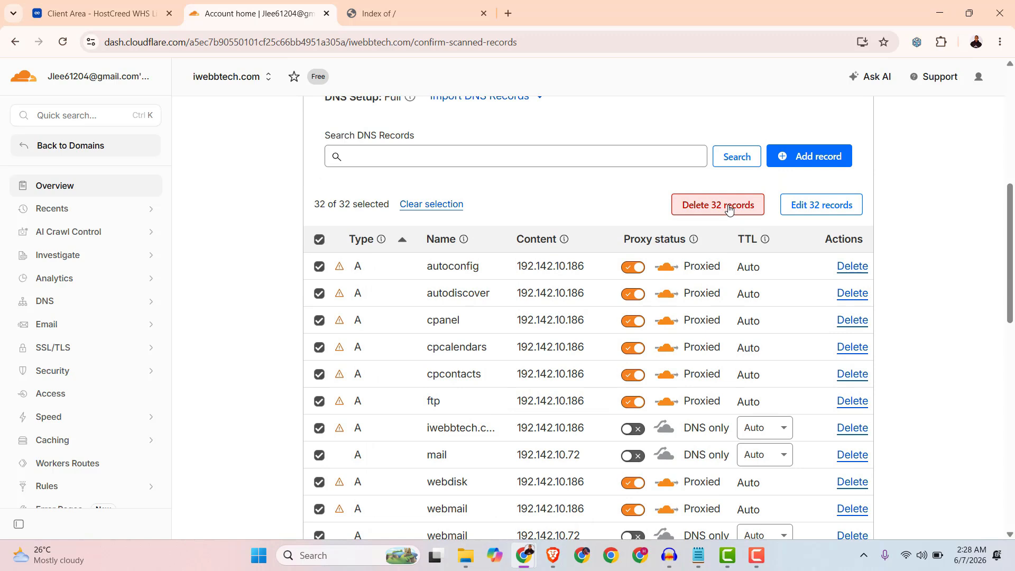
{"action": "left_click", "coordinate": [729, 209]}
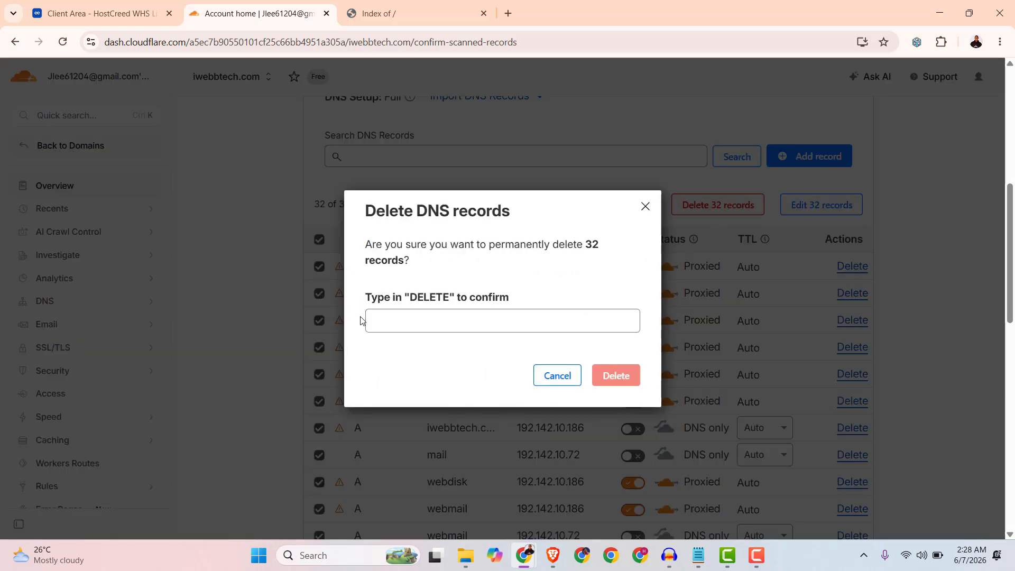
{"action": "left_click", "coordinate": [401, 324]}
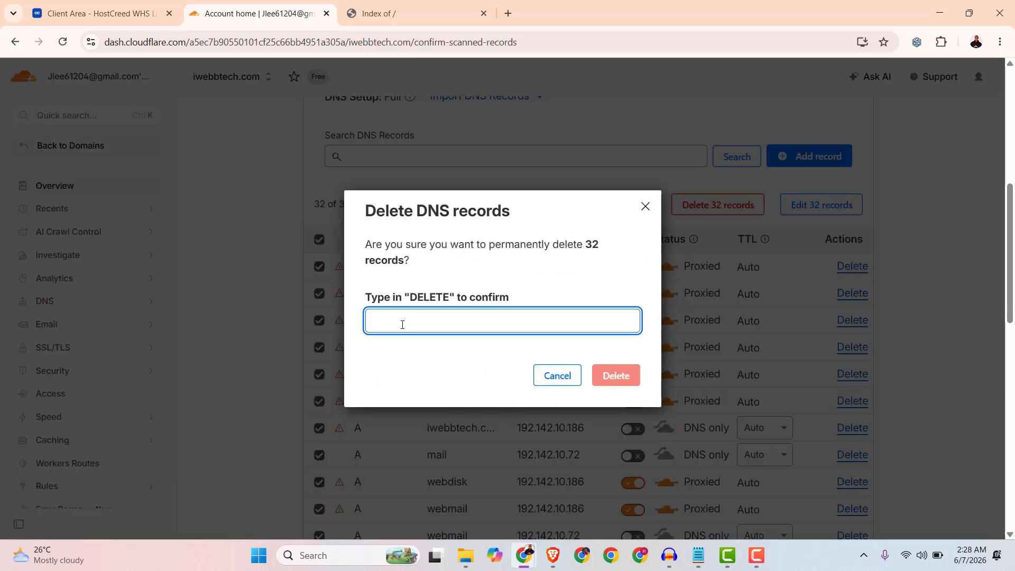
{"action": "type", "text": "DELETE"}
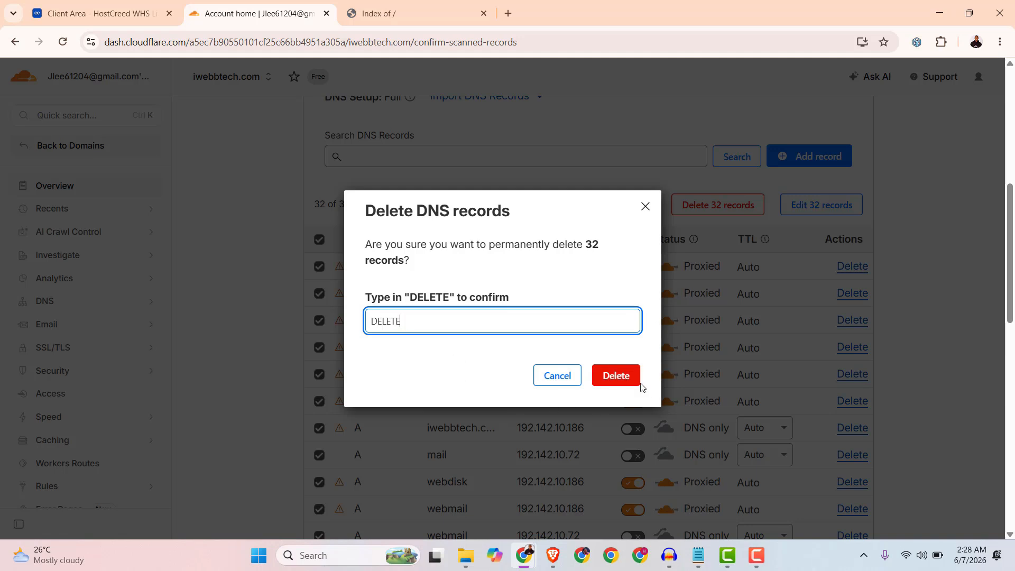
{"action": "left_click", "coordinate": [624, 377]}
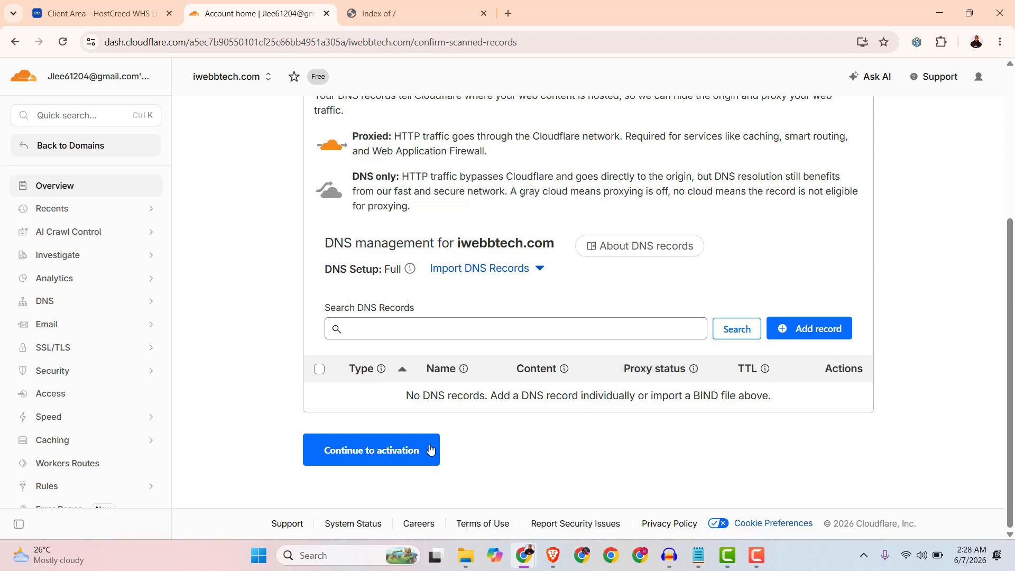
Continue to activation without DNS records and copy the two assigned Cloudflare nameservers.
{"action": "left_click", "coordinate": [377, 456]}
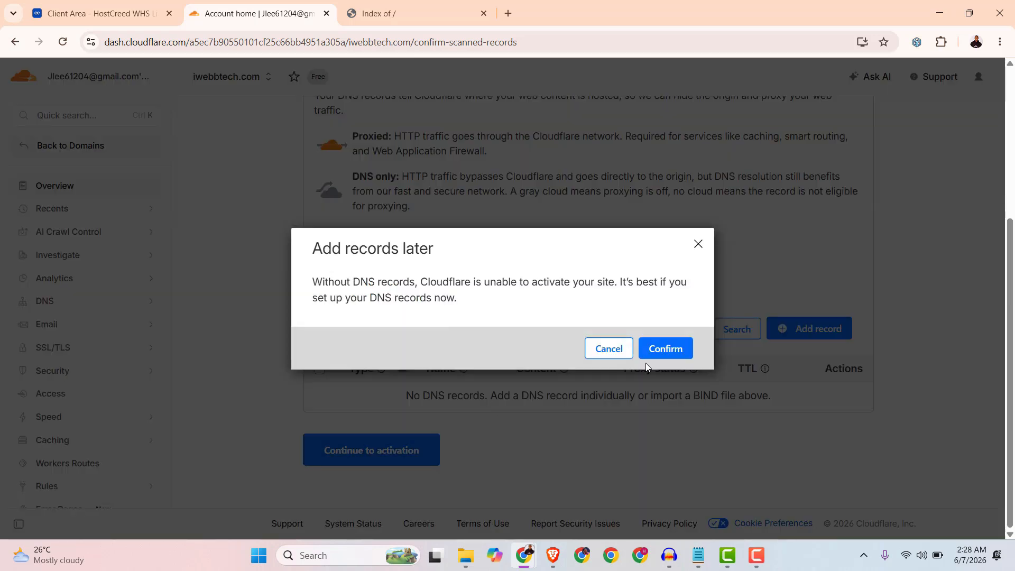
{"action": "left_click", "coordinate": [664, 348]}
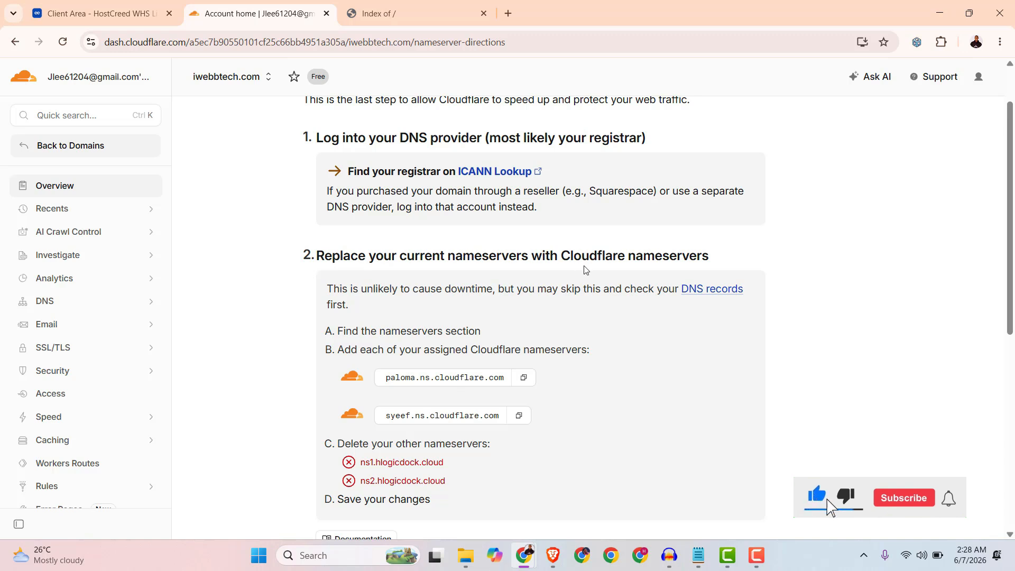
{"action": "left_click_drag", "start_coordinate": [453, 465], "coordinate": [354, 469]}
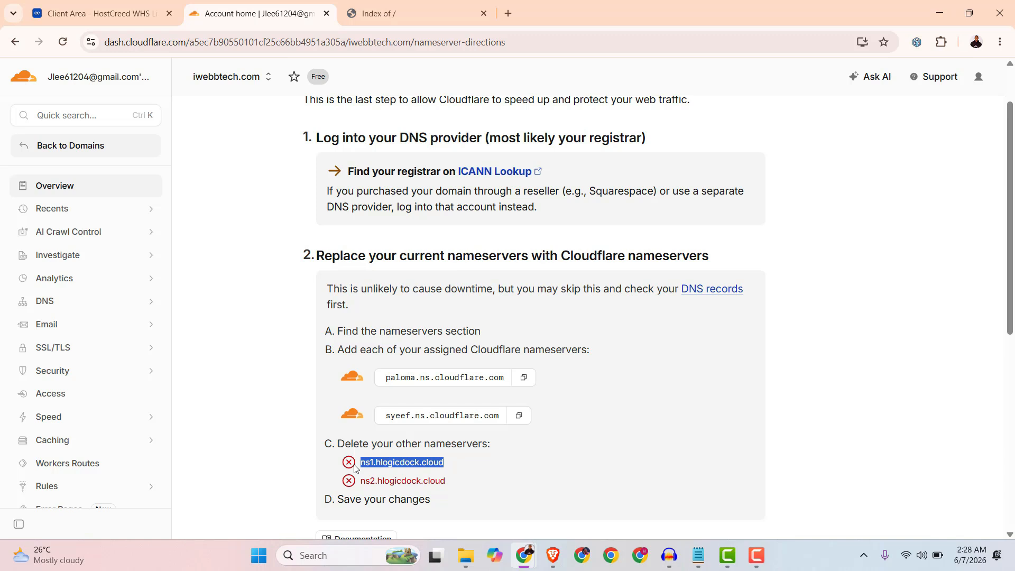
{"action": "left_click_drag", "start_coordinate": [448, 482], "coordinate": [369, 491]}
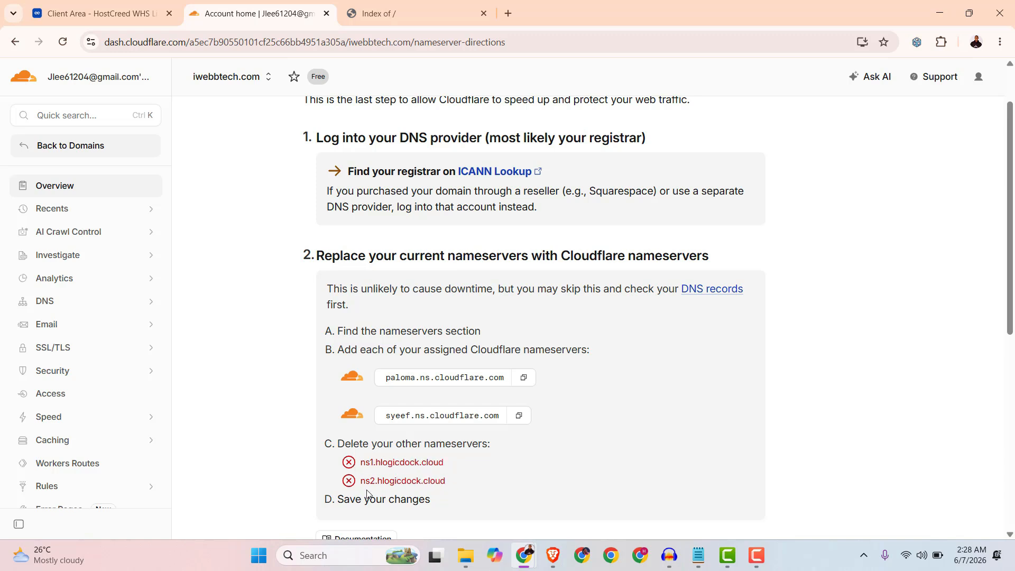
{"action": "left_click", "coordinate": [517, 413]}
{"action": "left_click", "coordinate": [523, 379]}
Open the domains list in the HostCreed client area.
{"action": "left_click", "coordinate": [101, 13]}
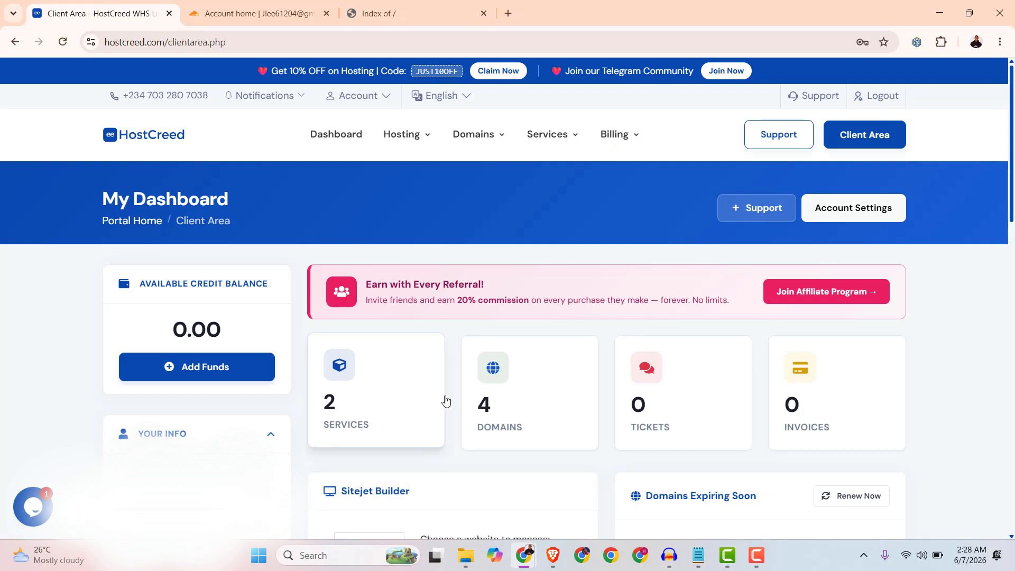
{"action": "left_click", "coordinate": [512, 411]}
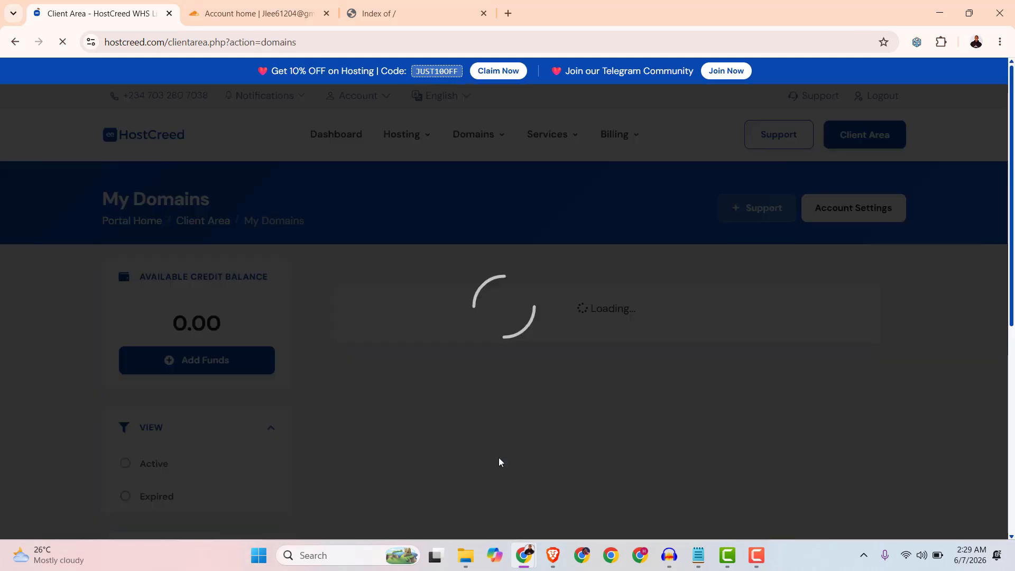
{"action": "scroll", "coordinate": [498, 444], "scroll_direction": "down", "scroll_amount": 3}
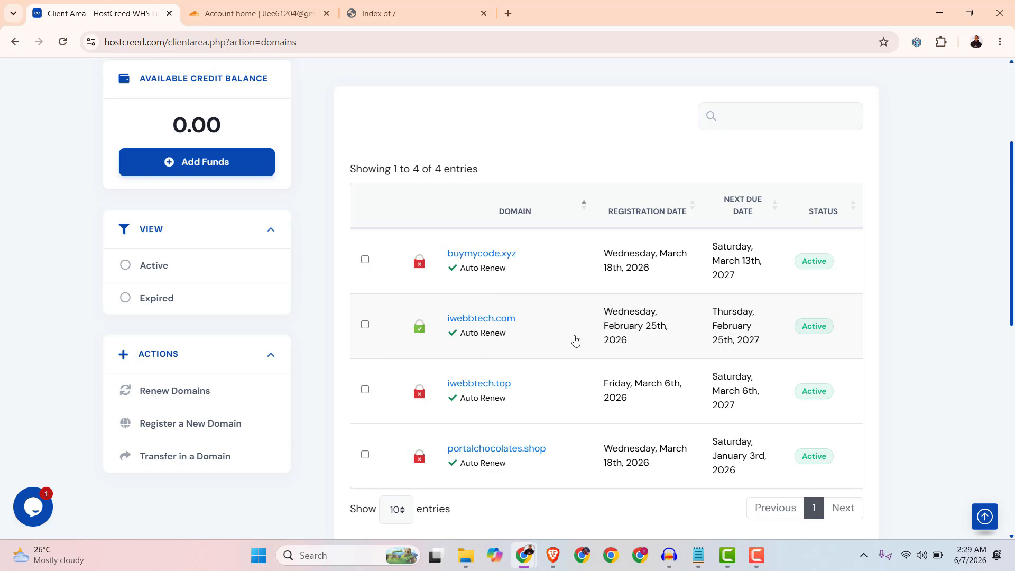
Open iwebbtech.com's nameserver settings, switch to custom nameservers, and set Nameserver 1 to paloma.ns.cloudflare.com.
{"action": "left_click", "coordinate": [558, 330]}
{"action": "scroll", "coordinate": [503, 423], "scroll_direction": "down", "scroll_amount": 4}
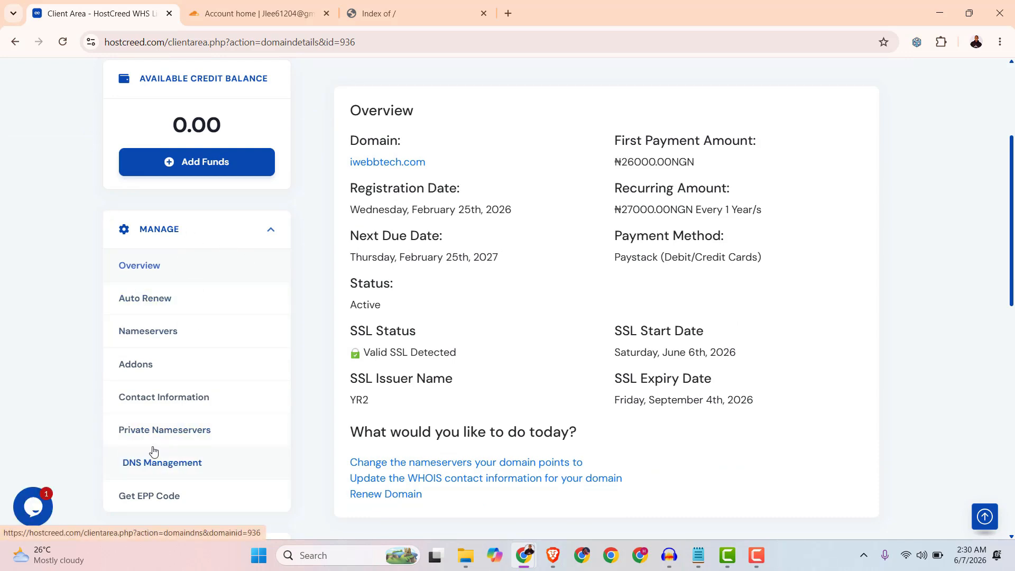
{"action": "left_click", "coordinate": [144, 333]}
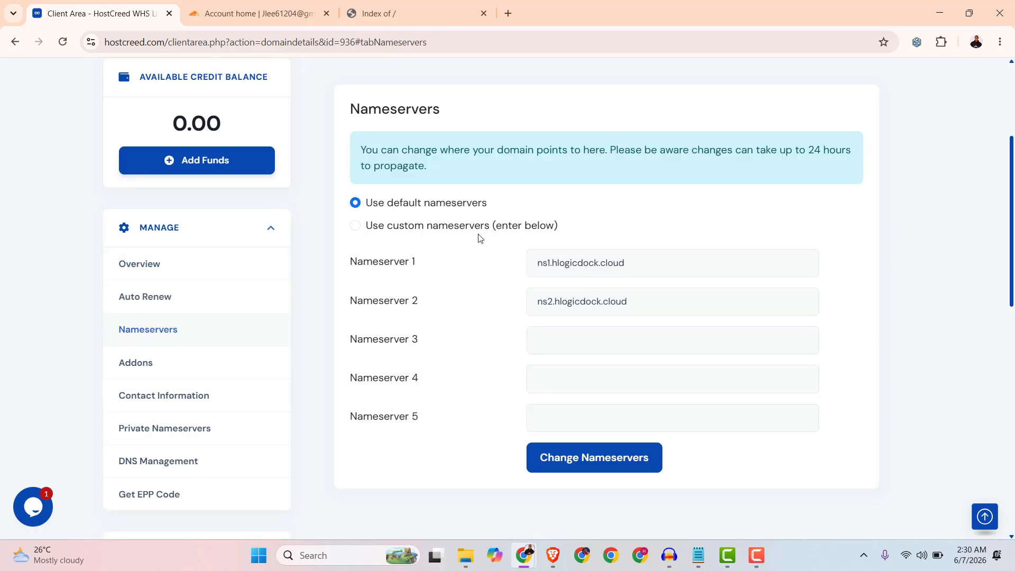
{"action": "left_click", "coordinate": [355, 230]}
{"action": "triple_click", "coordinate": [586, 266]}
{"action": "right_click", "coordinate": [586, 266]}
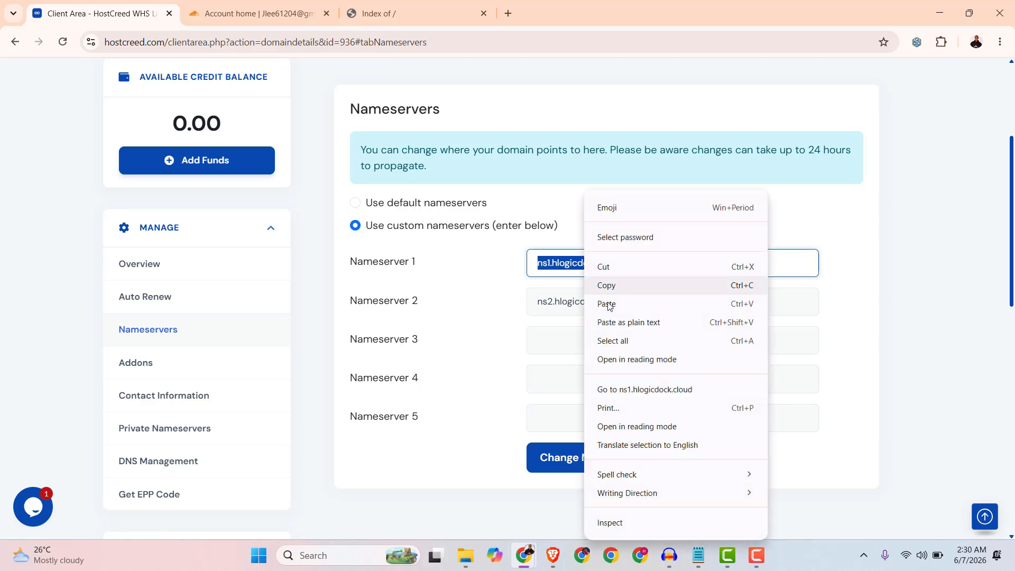
{"action": "left_click", "coordinate": [606, 305]}
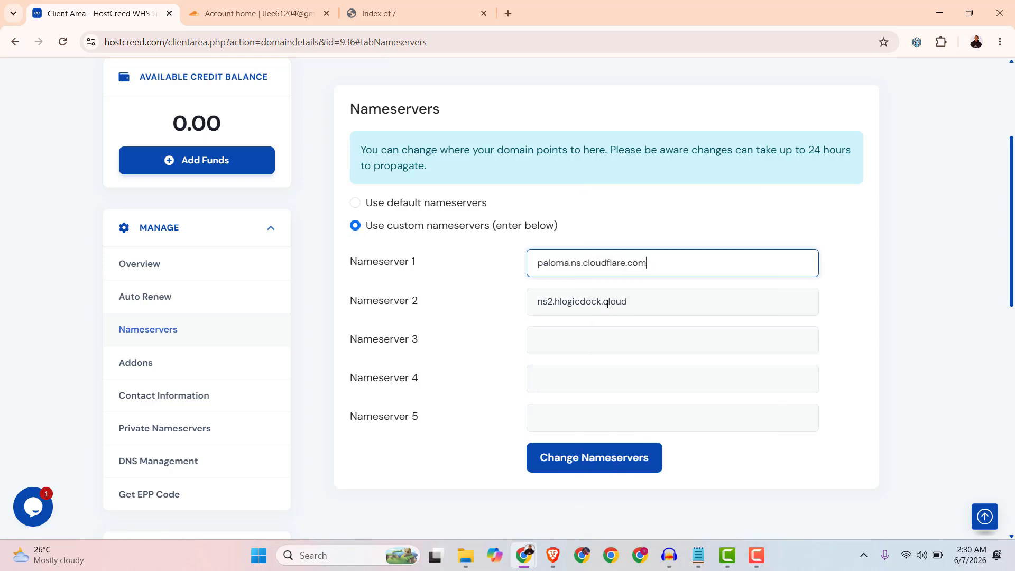
Set Nameserver 2 to the second Cloudflare nameserver, syeef.ns.cloudflare.com, and save the nameserver changes.
{"action": "left_click", "coordinate": [264, 13]}
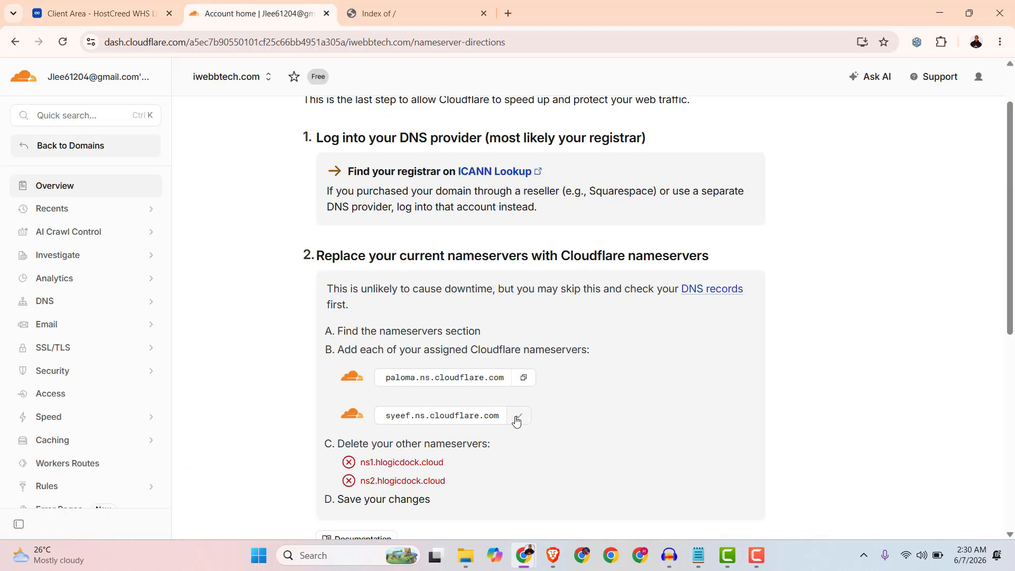
{"action": "left_click", "coordinate": [120, 17]}
{"action": "left_click", "coordinate": [570, 303]}
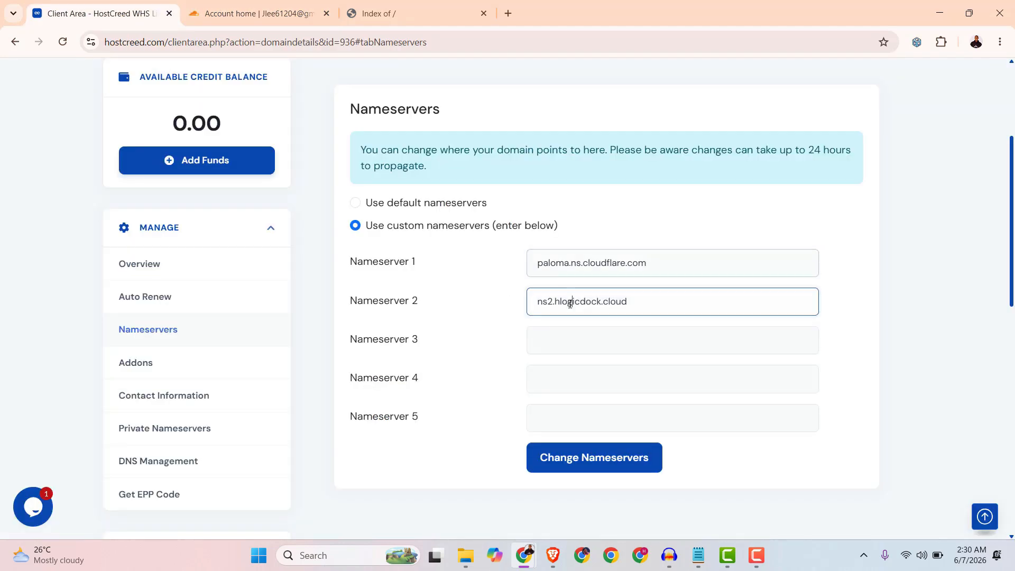
{"action": "triple_click", "coordinate": [570, 303]}
{"action": "right_click", "coordinate": [569, 303]}
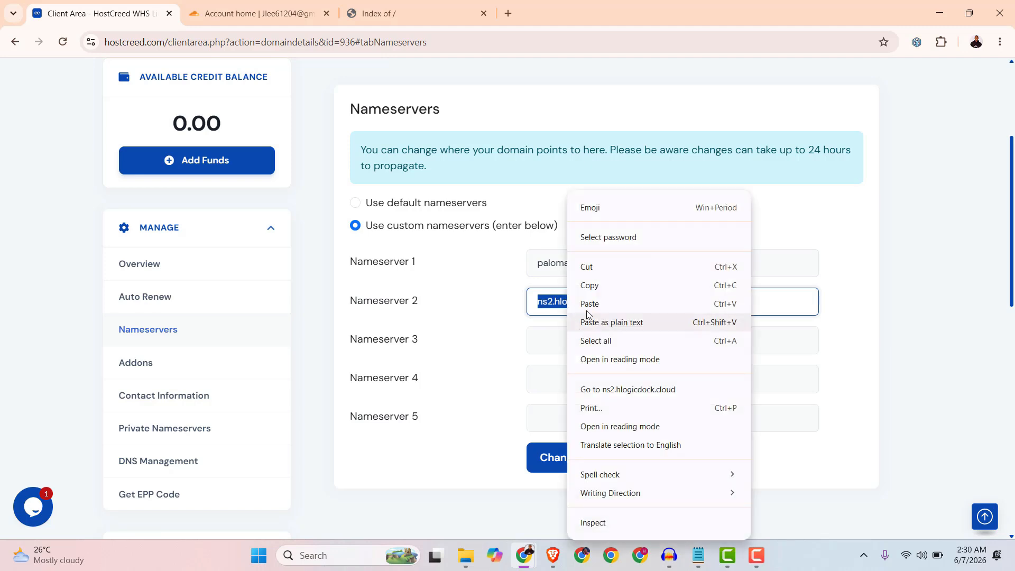
{"action": "left_click", "coordinate": [587, 301]}
{"action": "scroll", "coordinate": [587, 415], "scroll_direction": "down", "scroll_amount": 1}
{"action": "left_click", "coordinate": [567, 395]}
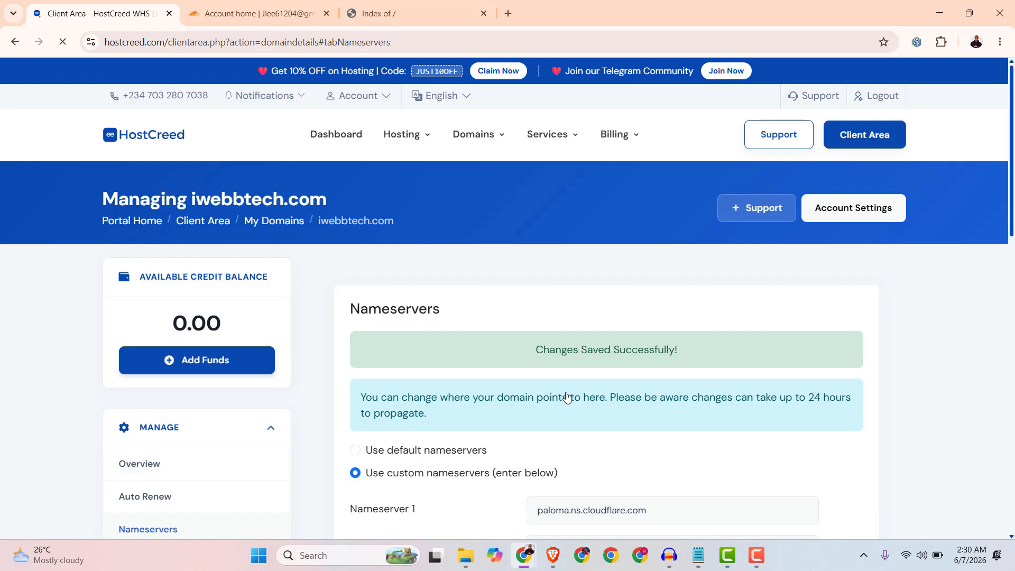
Confirm in Cloudflare that the nameservers were updated and reload the domain overview.
{"action": "left_click", "coordinate": [242, 13]}
{"action": "scroll", "coordinate": [456, 349], "scroll_direction": "down", "scroll_amount": 7}
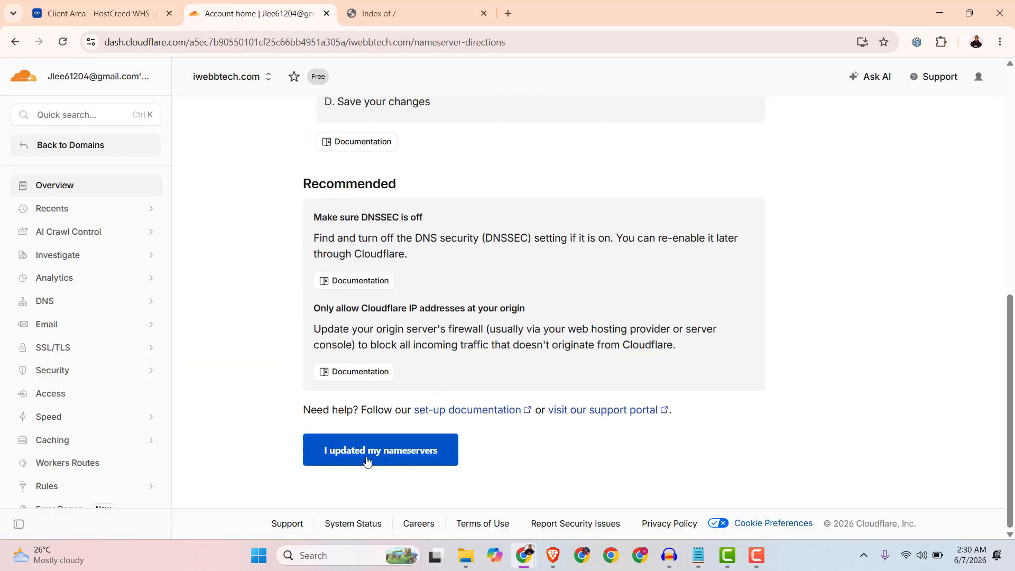
{"action": "left_click", "coordinate": [401, 458]}
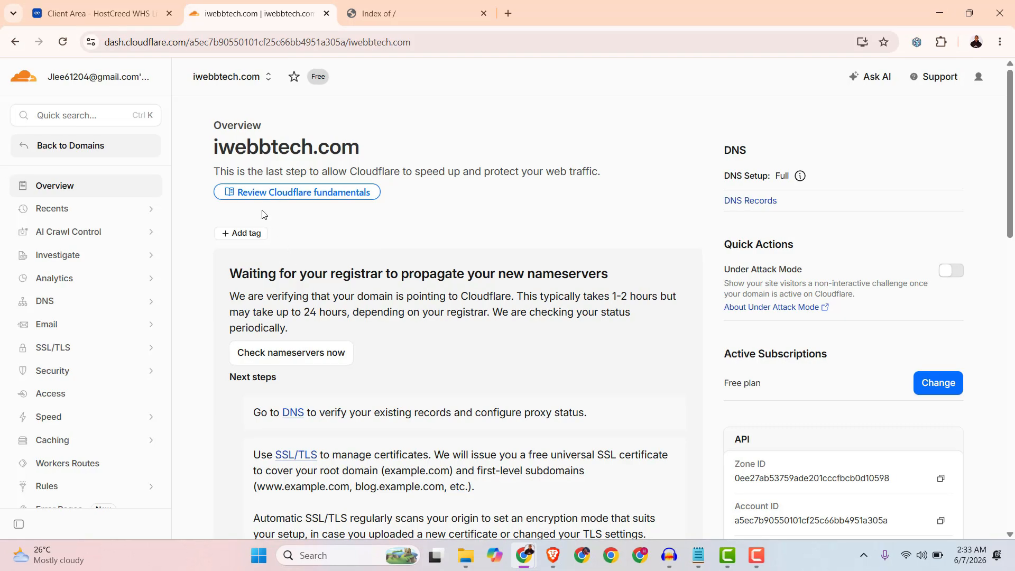
{"action": "left_click", "coordinate": [66, 46]}
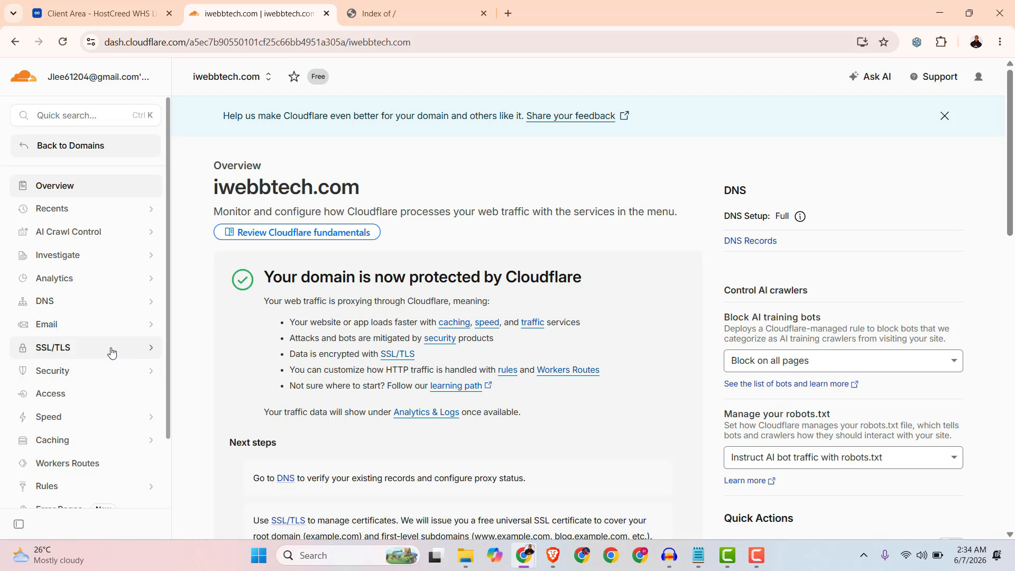
Open the DNS records page for iwebbtech.com and start adding a new record.
{"action": "left_click", "coordinate": [150, 306]}
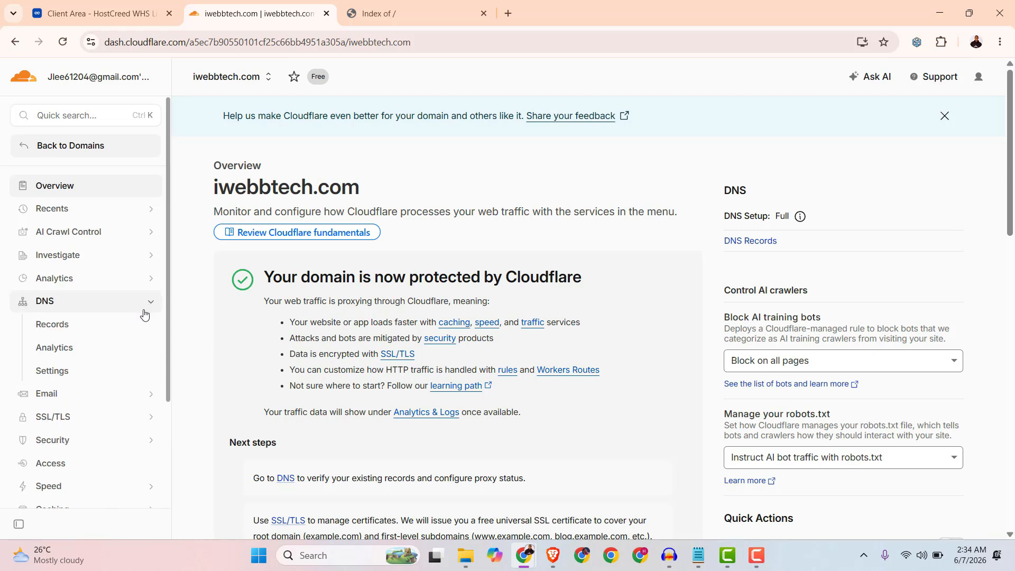
{"action": "left_click", "coordinate": [51, 330]}
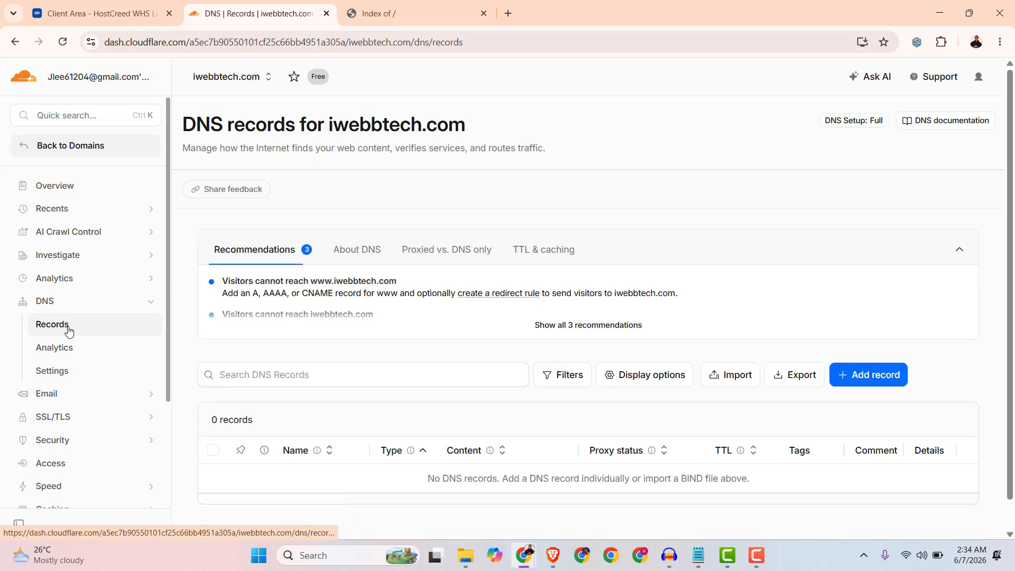
{"action": "scroll", "coordinate": [986, 317], "scroll_direction": "down", "scroll_amount": 1}
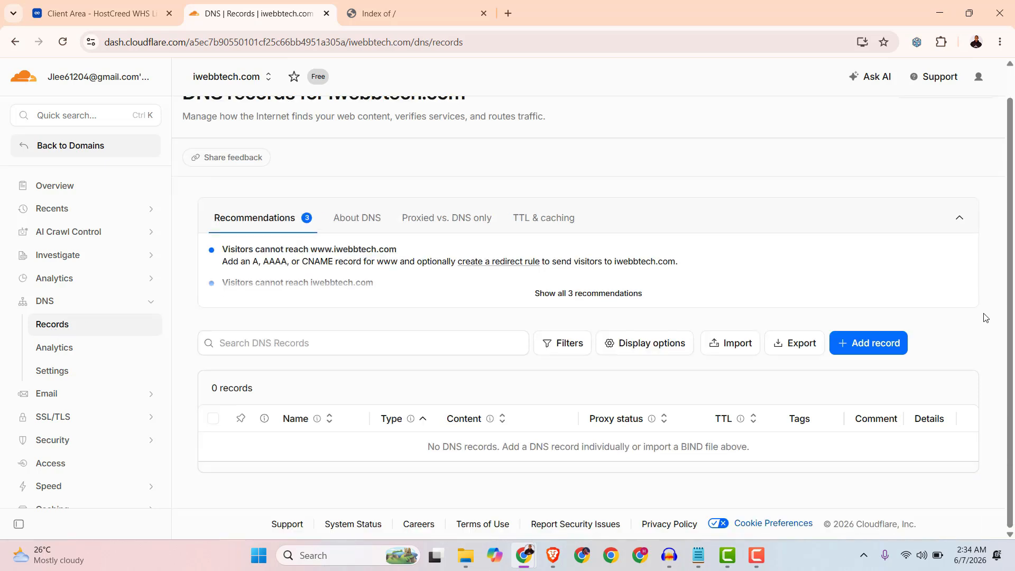
{"action": "left_click", "coordinate": [862, 349]}
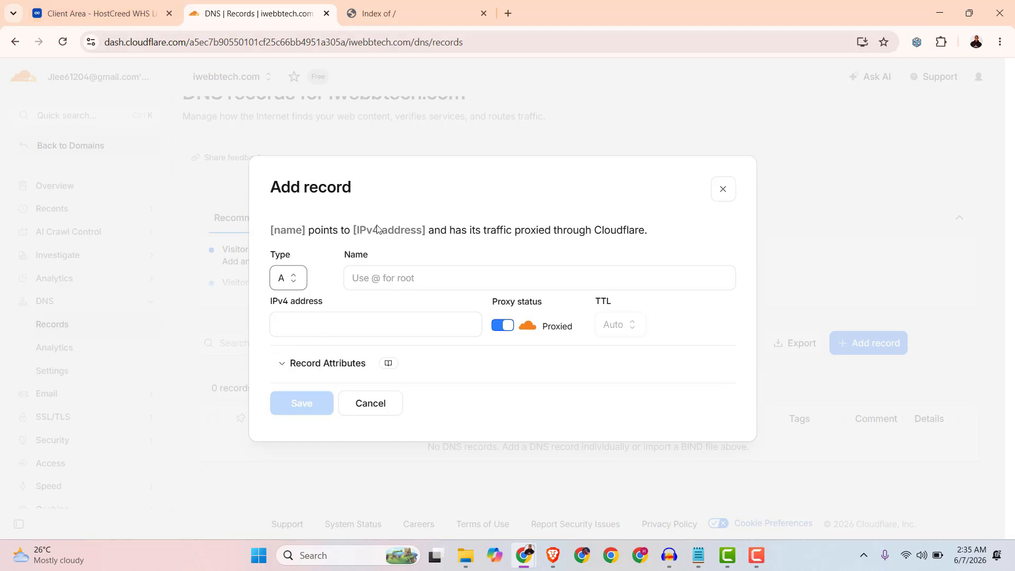
Open cPanel for the CoreSky iwebbtech.com hosting service and dismiss the starting-point dialog.
{"action": "left_click", "coordinate": [106, 14]}
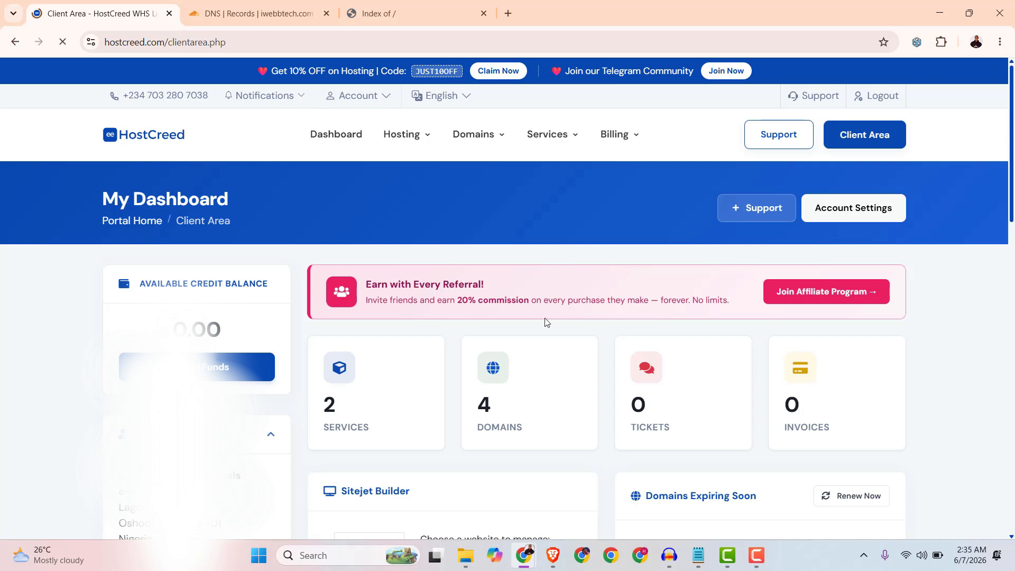
{"action": "scroll", "coordinate": [529, 332], "scroll_direction": "down", "scroll_amount": 3}
{"action": "left_click", "coordinate": [378, 279]}
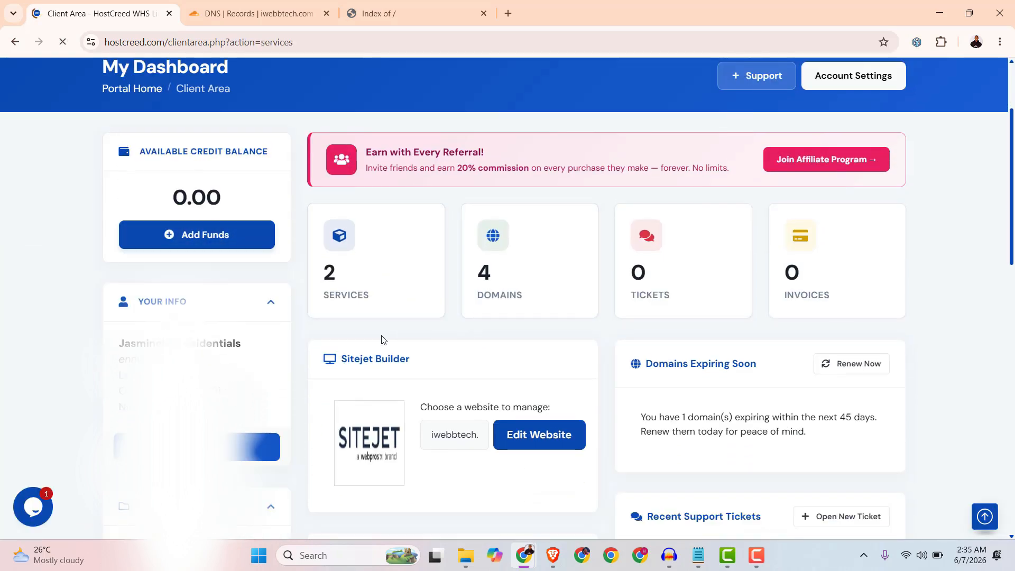
{"action": "scroll", "coordinate": [408, 347], "scroll_direction": "down", "scroll_amount": 3}
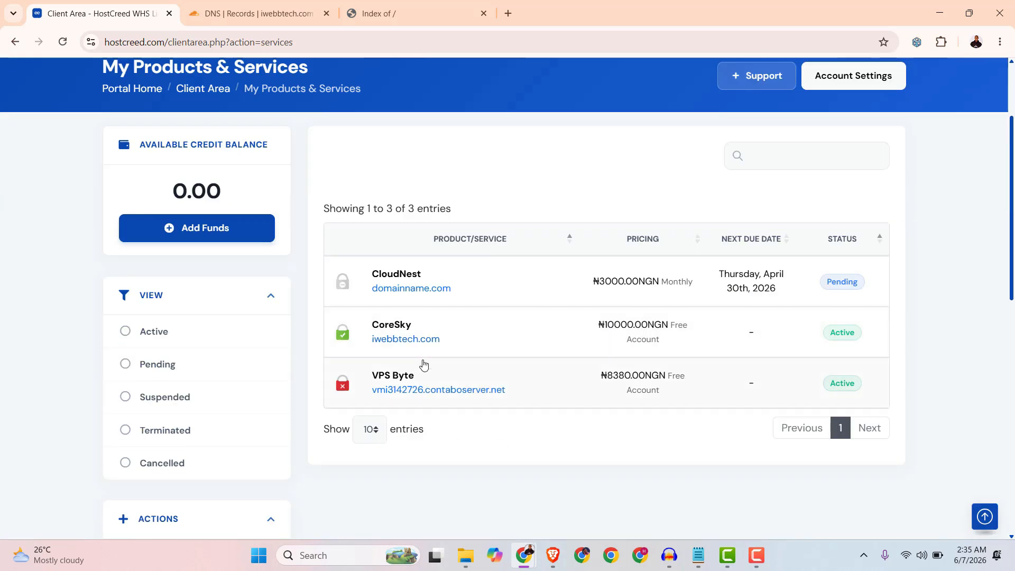
{"action": "scroll", "coordinate": [422, 363], "scroll_direction": "up", "scroll_amount": 3}
{"action": "left_click", "coordinate": [497, 469]}
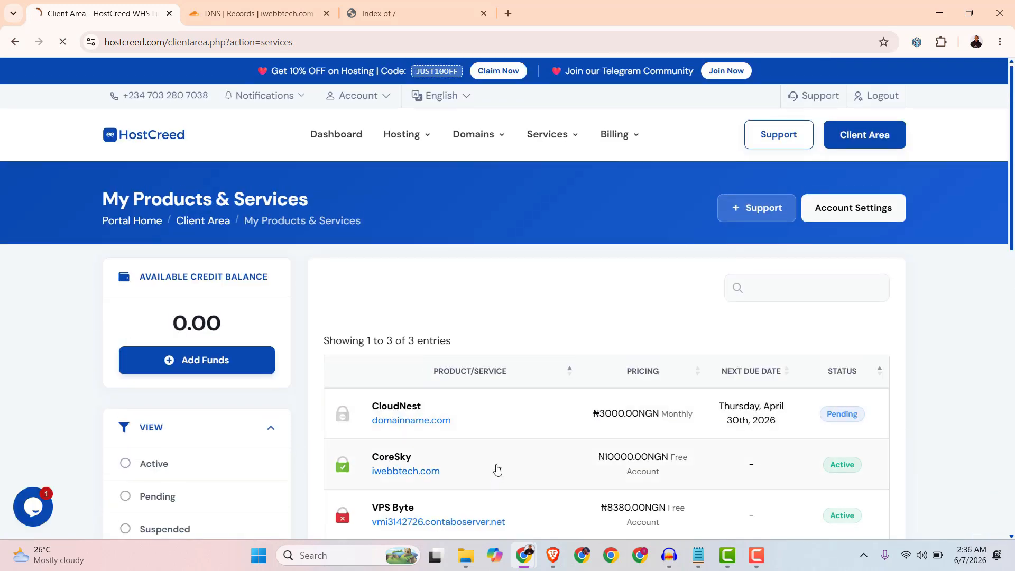
{"action": "scroll", "coordinate": [489, 401], "scroll_direction": "down", "scroll_amount": 3}
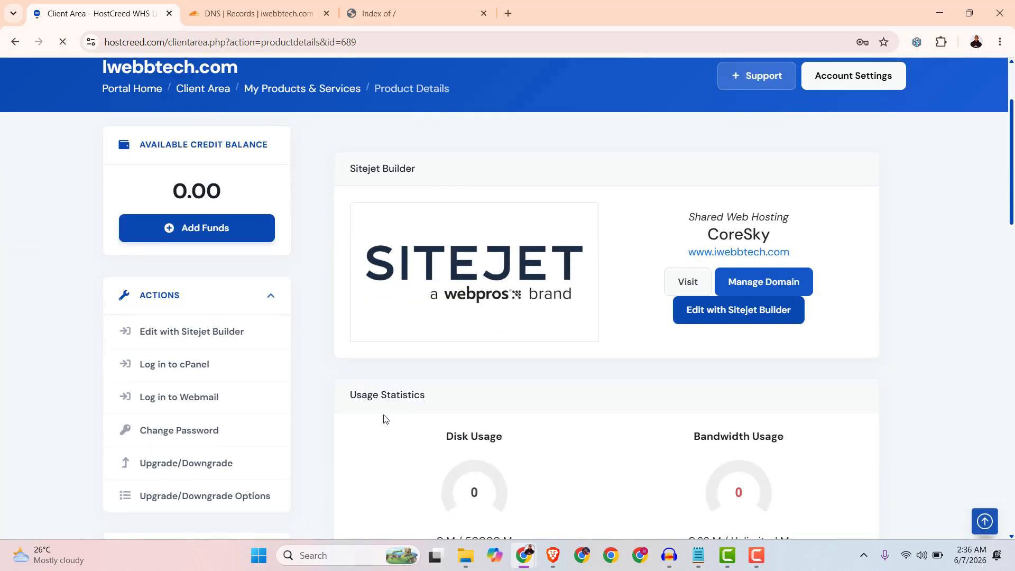
{"action": "left_click", "coordinate": [174, 365]}
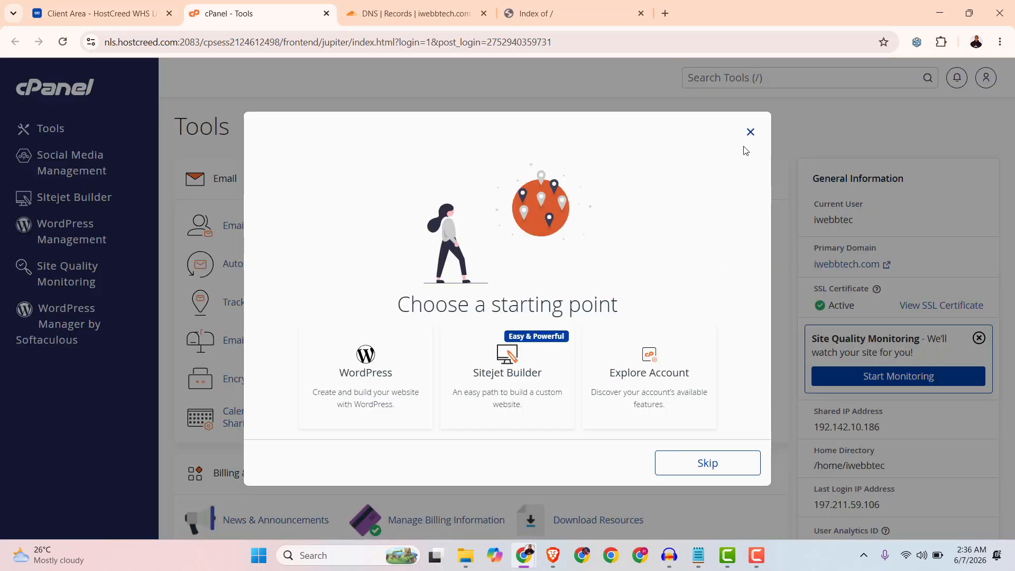
{"action": "left_click", "coordinate": [753, 135]}
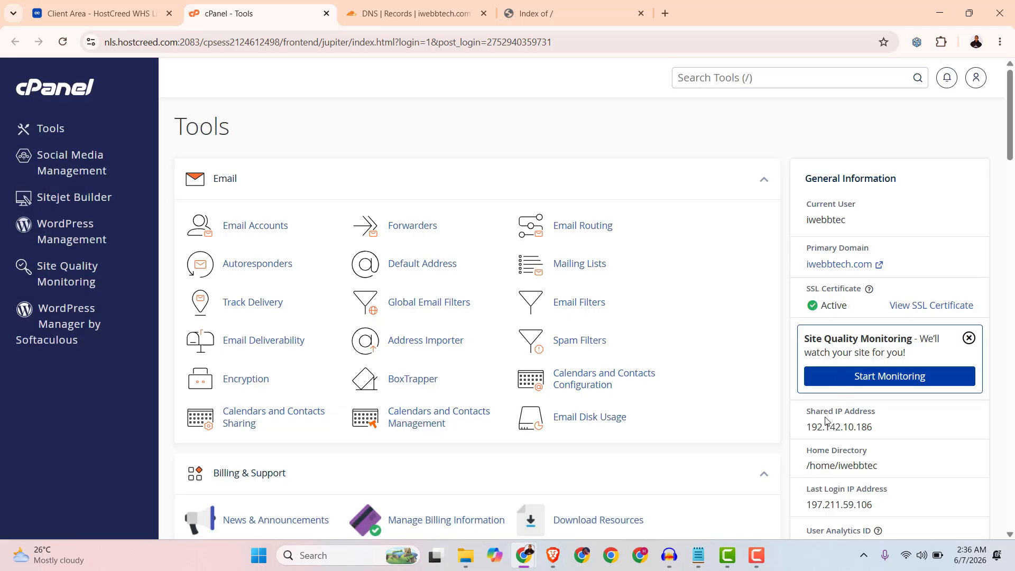
Copy the shared IP address 192.142.10.186 from cPanel's general information.
{"action": "mouse_move", "coordinate": [804, 413]}
{"action": "left_mouse_down"}
{"action": "mouse_move", "coordinate": [882, 413]}
{"action": "mouse_move", "coordinate": [892, 425]}
{"action": "mouse_move", "coordinate": [805, 422]}
{"action": "left_mouse_up"}
{"action": "left_click", "coordinate": [876, 450]}
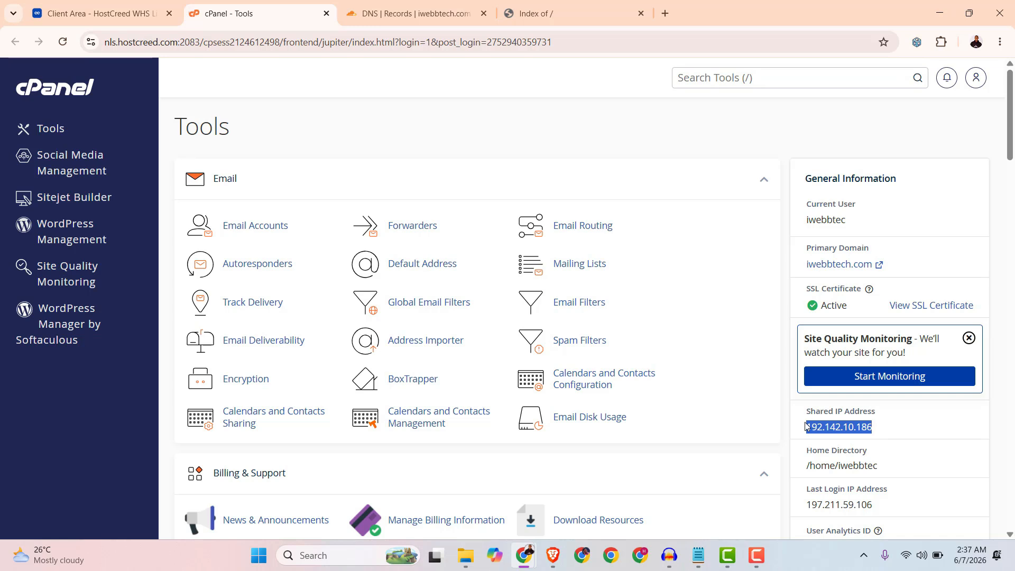
{"action": "right_click", "coordinate": [817, 431]}
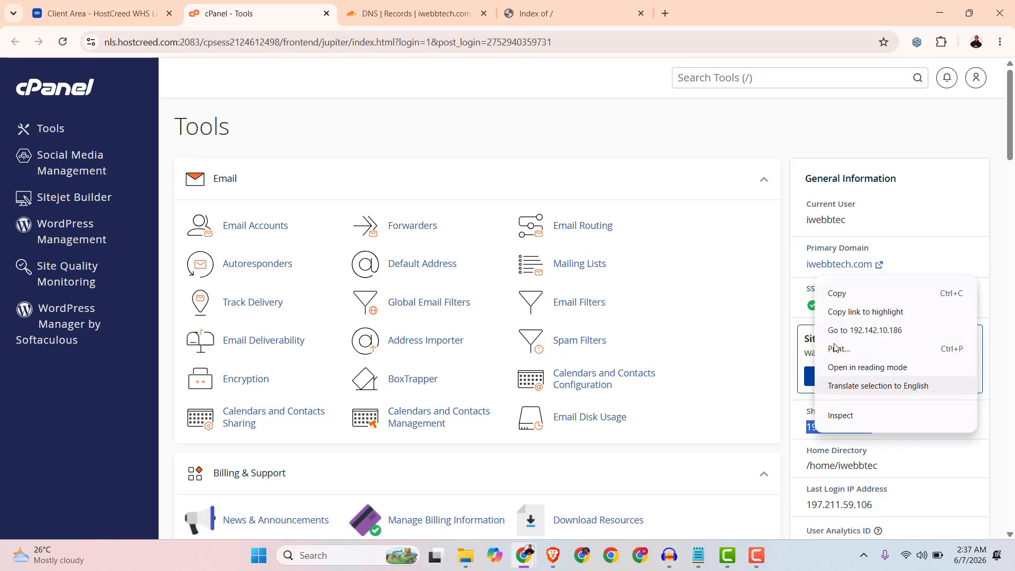
{"action": "left_click", "coordinate": [840, 296]}
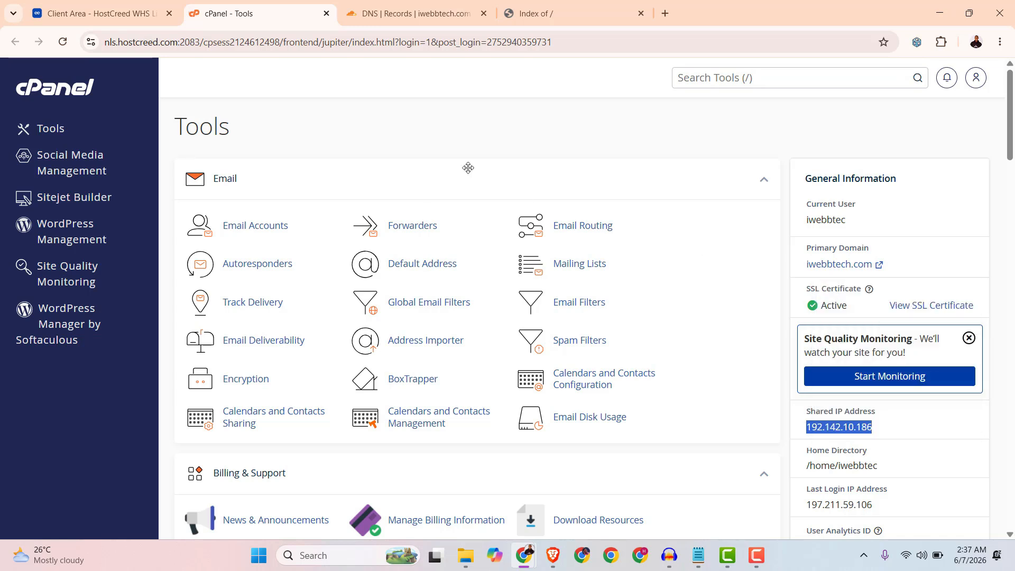
Add an A record named @ pointing to 192.142.10.186 with proxy status set to DNS only.
{"action": "left_click", "coordinate": [372, 12]}
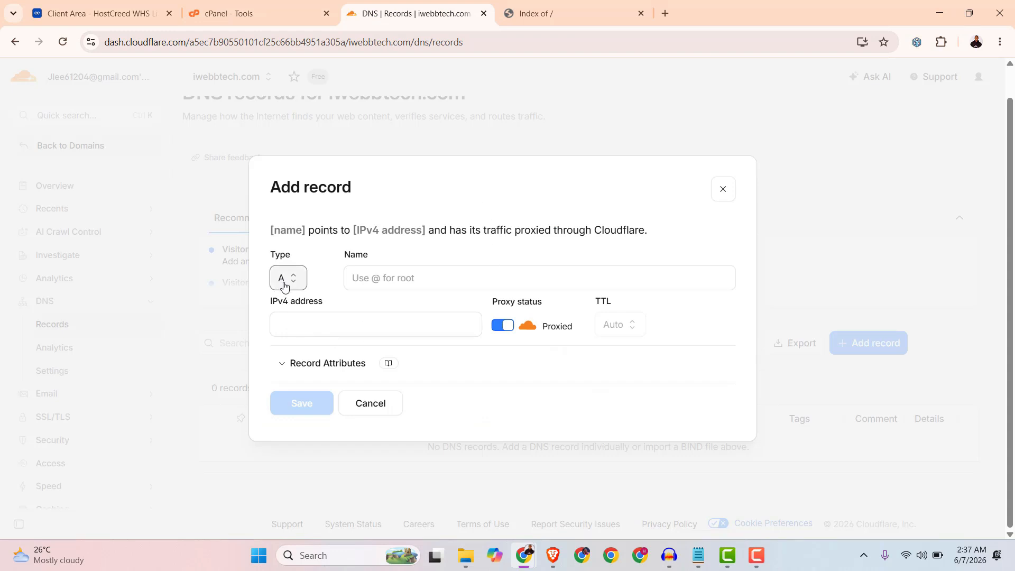
{"action": "left_click", "coordinate": [376, 278]}
{"action": "type", "text": "@"}
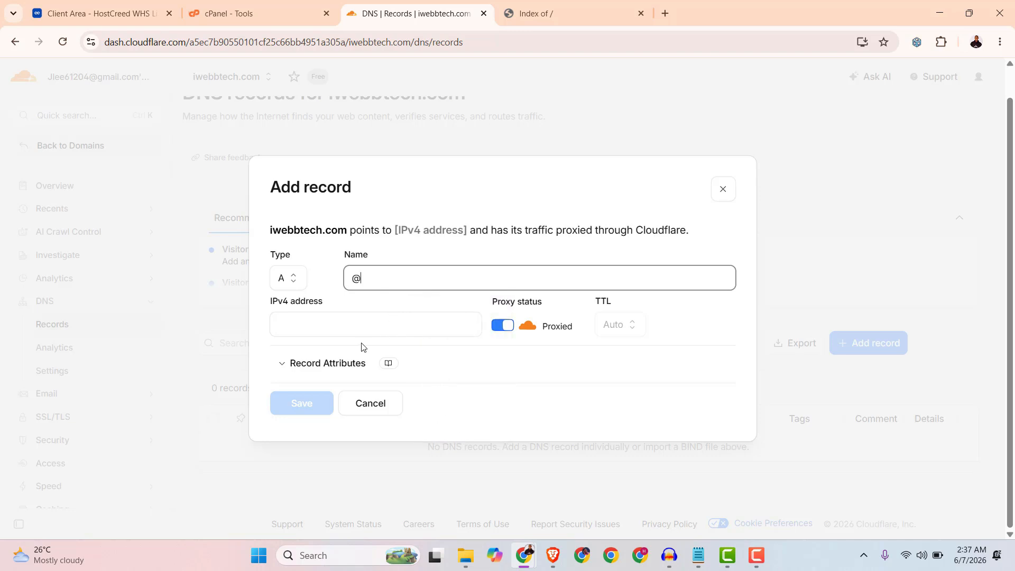
{"action": "left_click", "coordinate": [297, 324]}
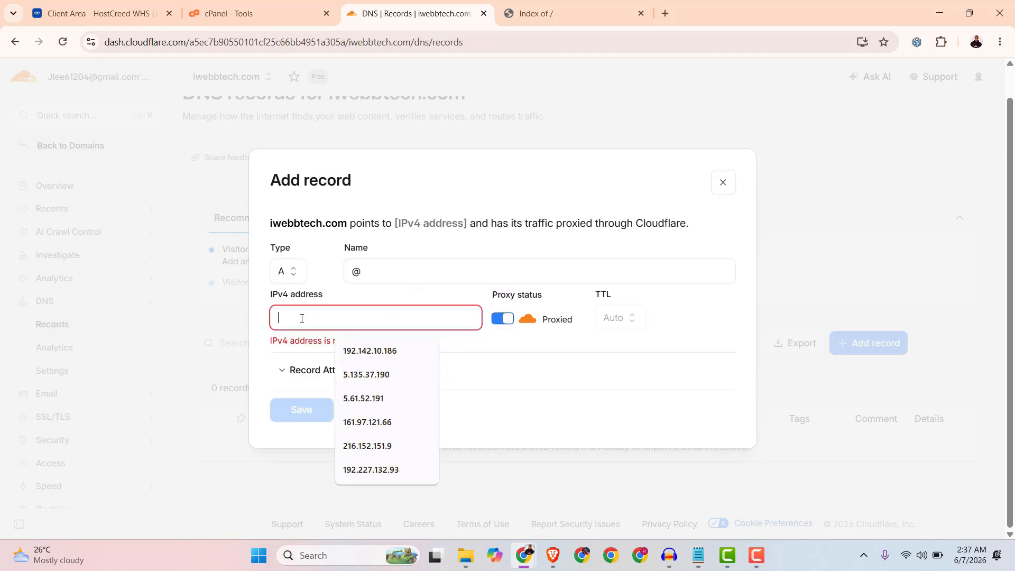
{"action": "right_click", "coordinate": [297, 318]}
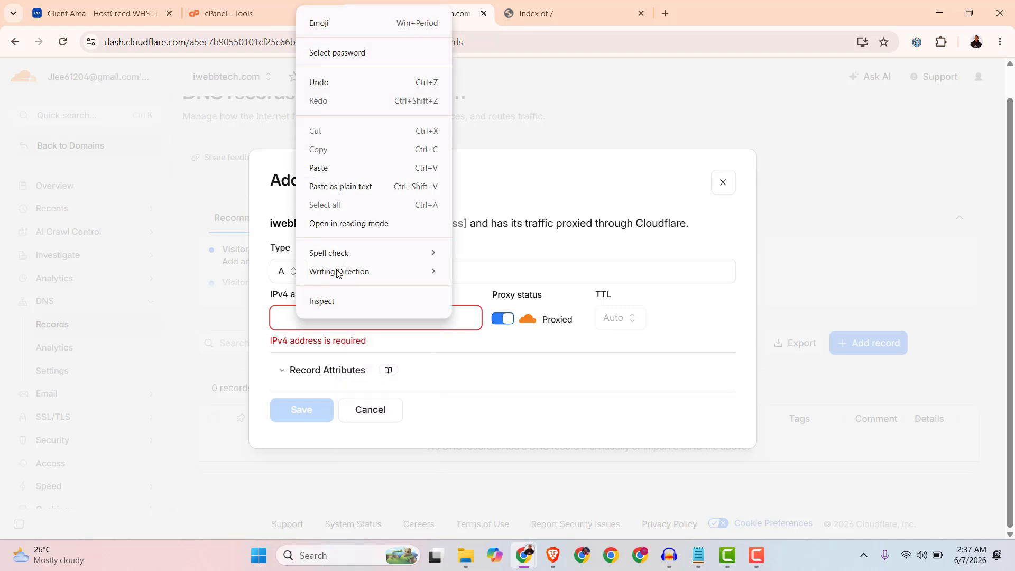
{"action": "left_click", "coordinate": [322, 167]}
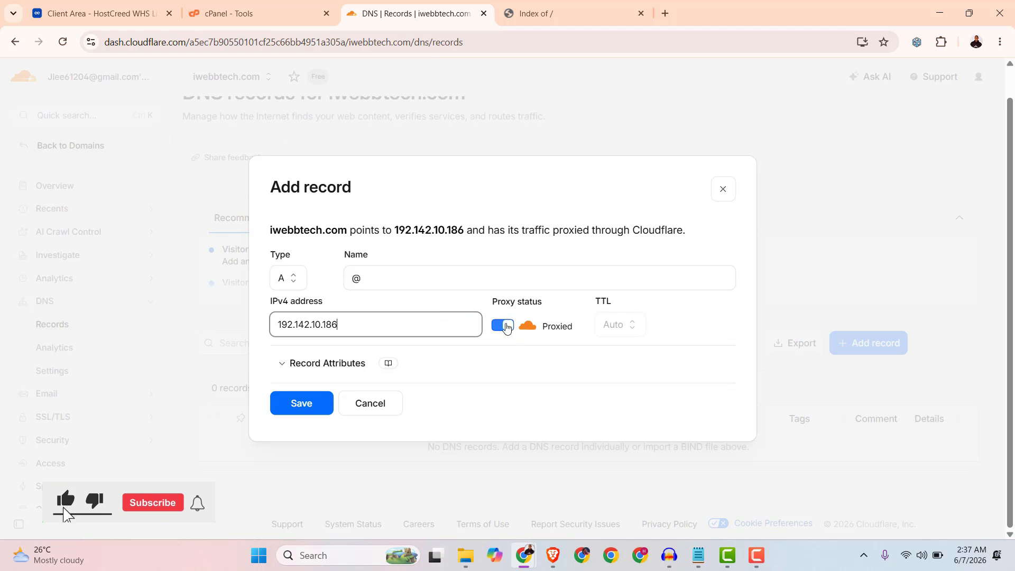
{"action": "left_click", "coordinate": [503, 326]}
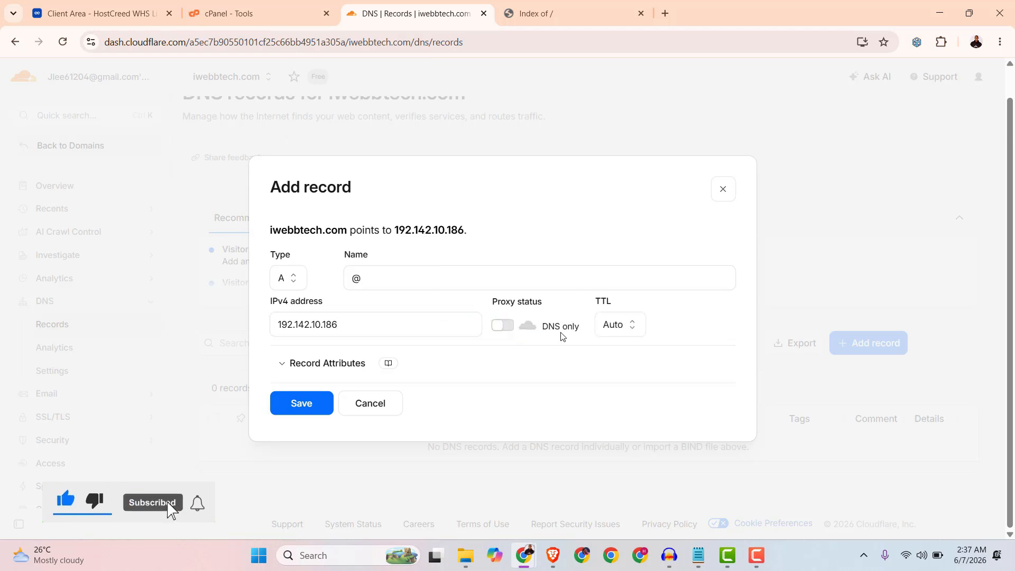
{"action": "left_click", "coordinate": [300, 407]}
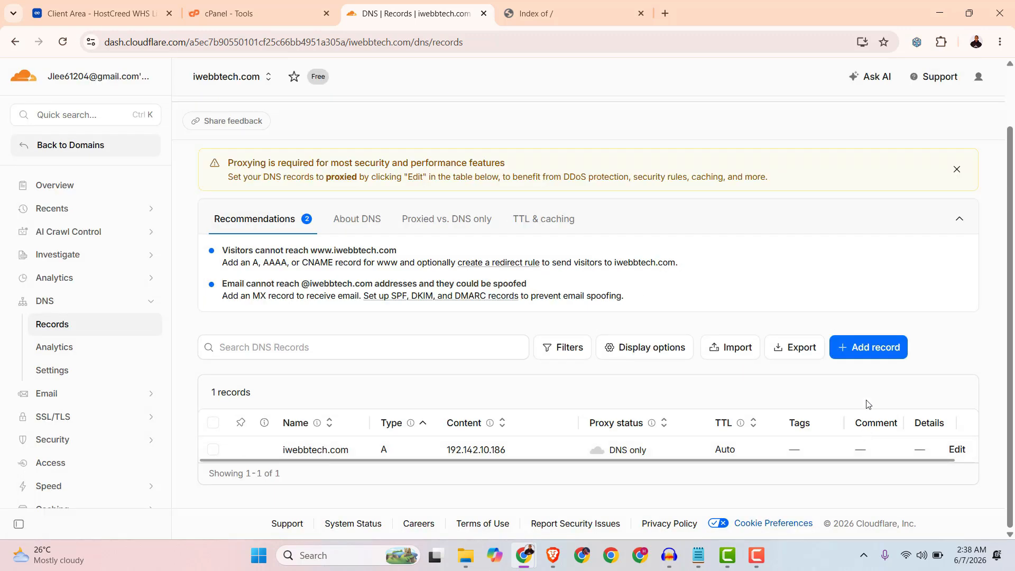
Add an A record named www pointing to 192.142.10.186 with proxy status set to DNS only.
{"action": "left_click", "coordinate": [866, 349]}
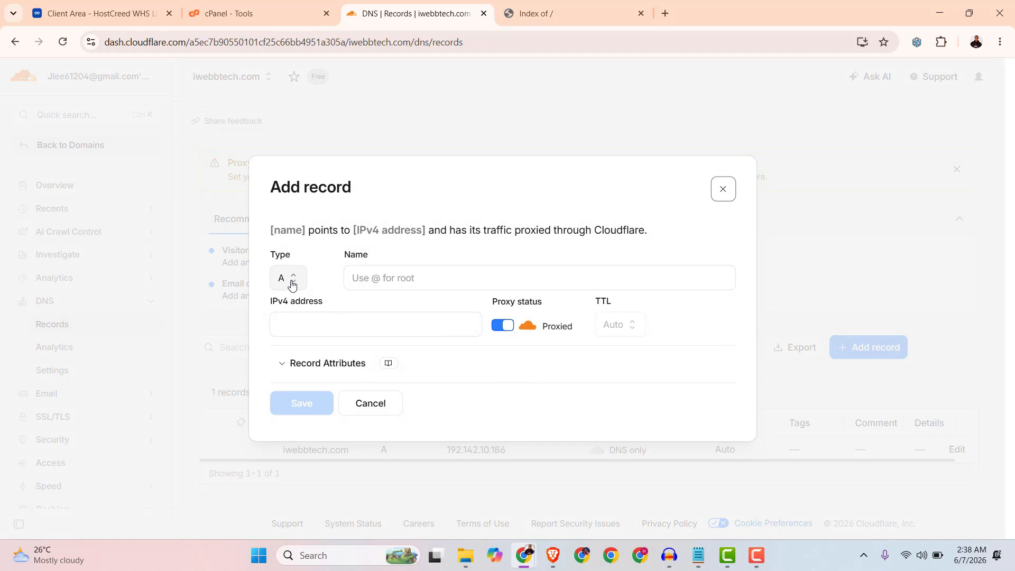
{"action": "left_click", "coordinate": [397, 279]}
{"action": "type", "text": "www"}
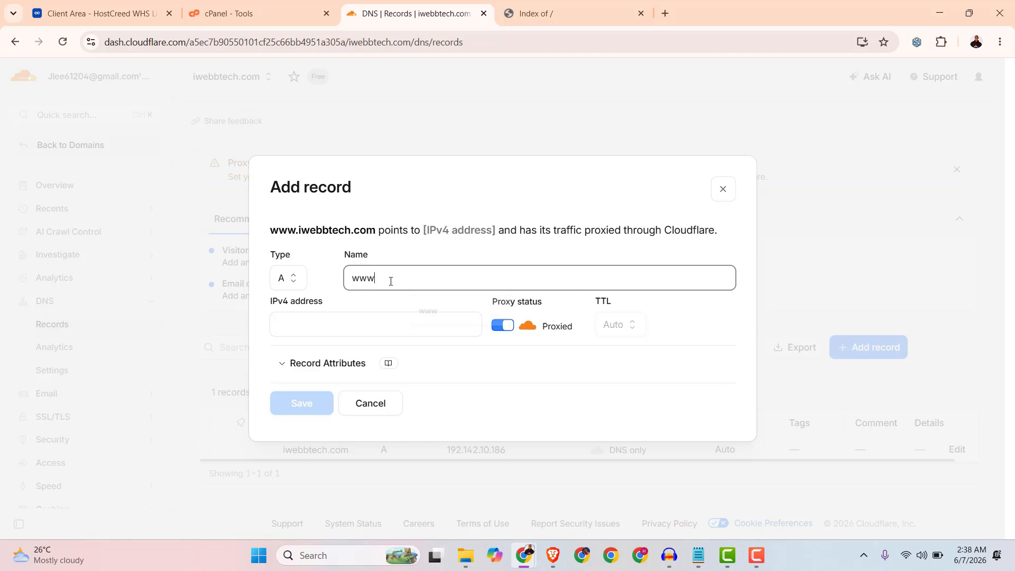
{"action": "left_click", "coordinate": [305, 329]}
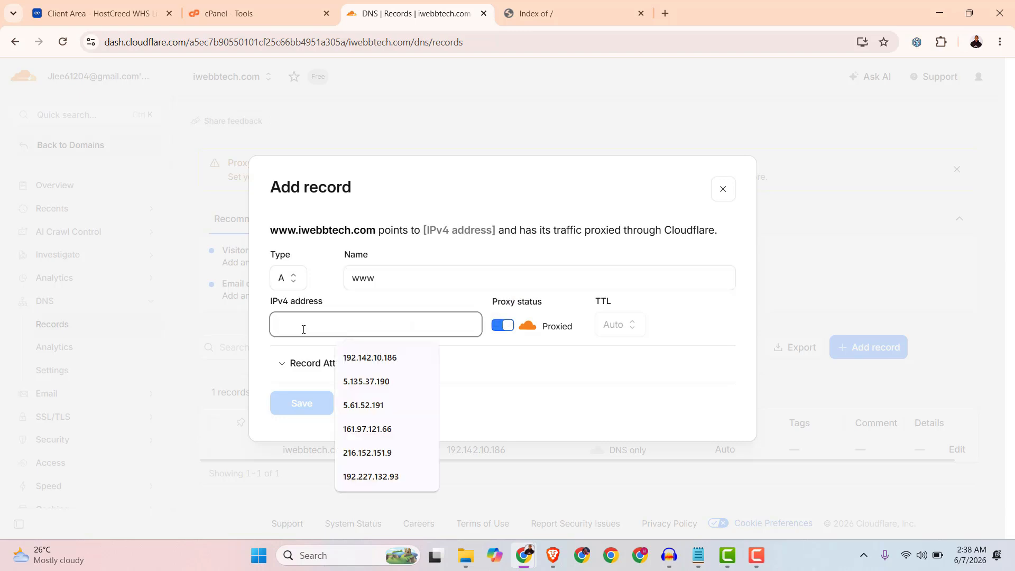
{"action": "right_click", "coordinate": [304, 328]}
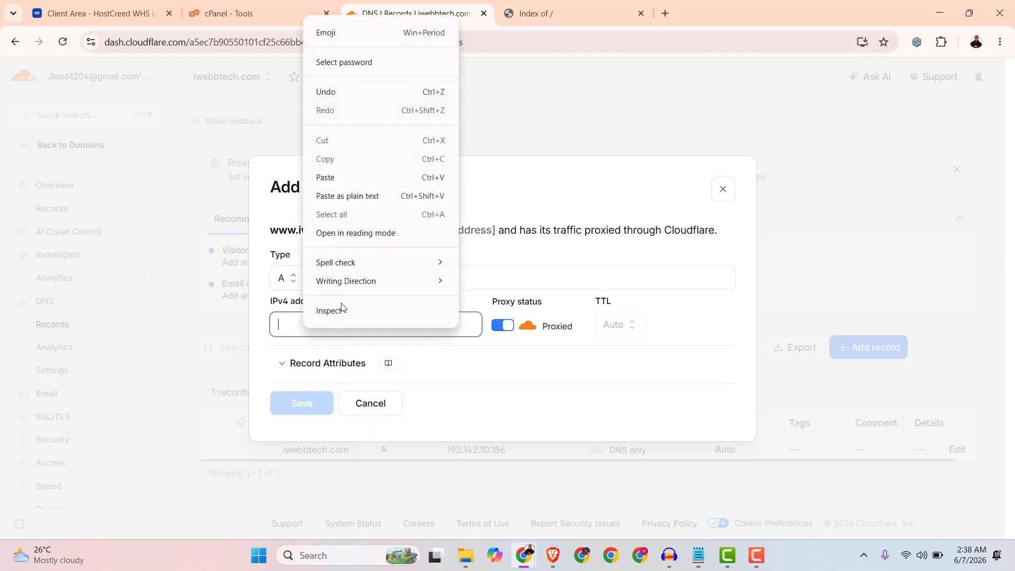
{"action": "left_click", "coordinate": [329, 174]}
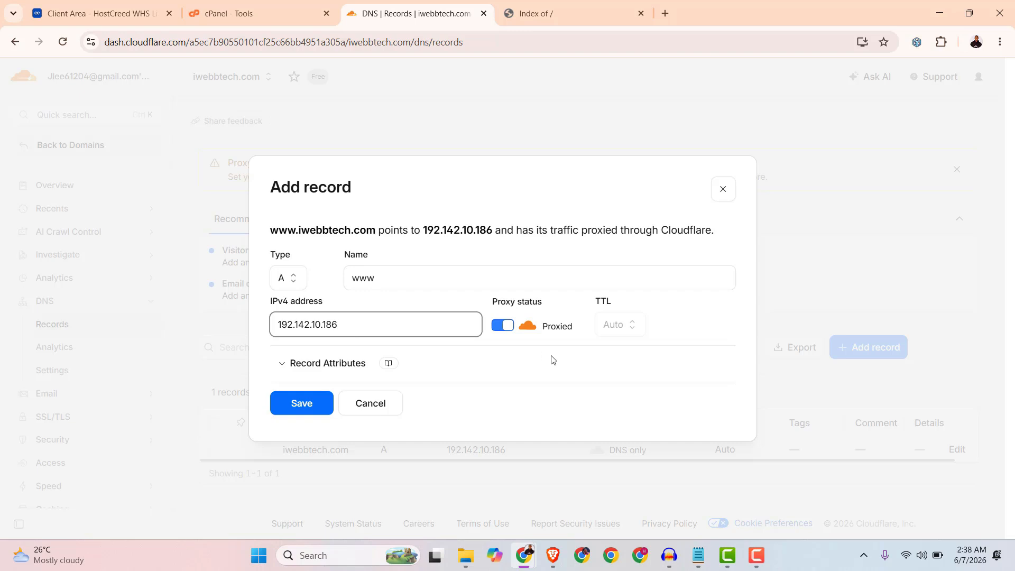
{"action": "left_click", "coordinate": [542, 373]}
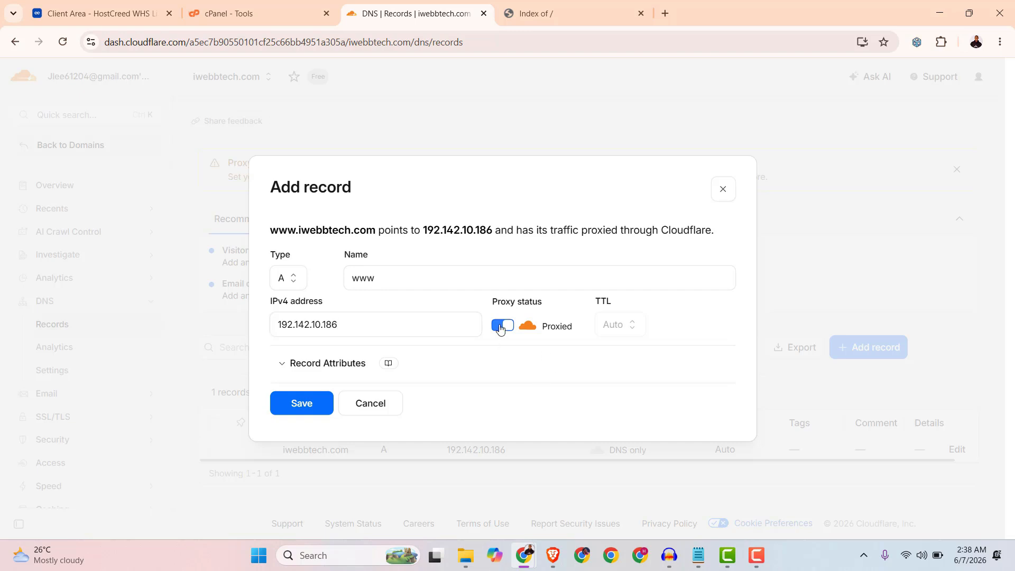
{"action": "left_click", "coordinate": [501, 328]}
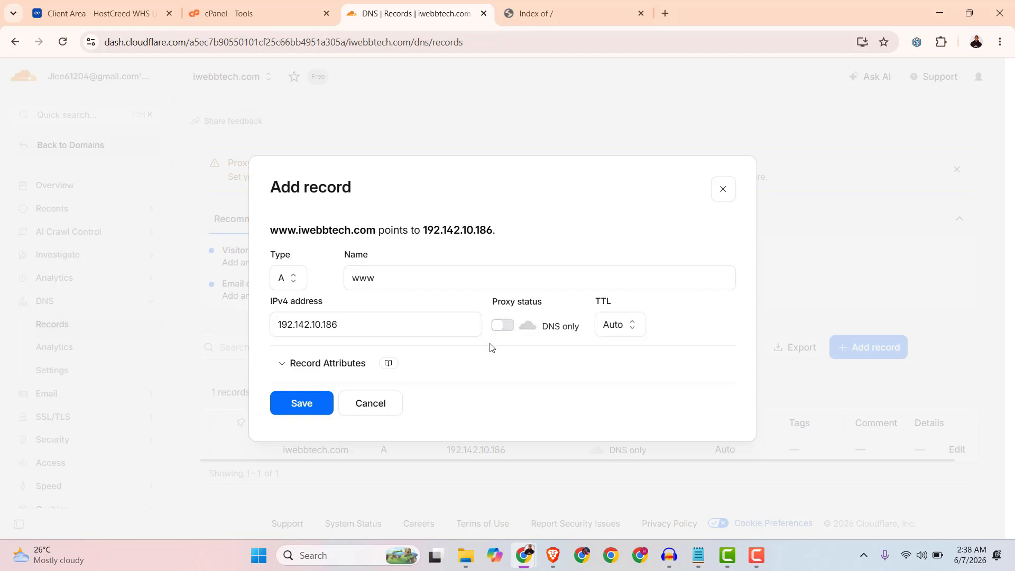
{"action": "left_click", "coordinate": [302, 412]}
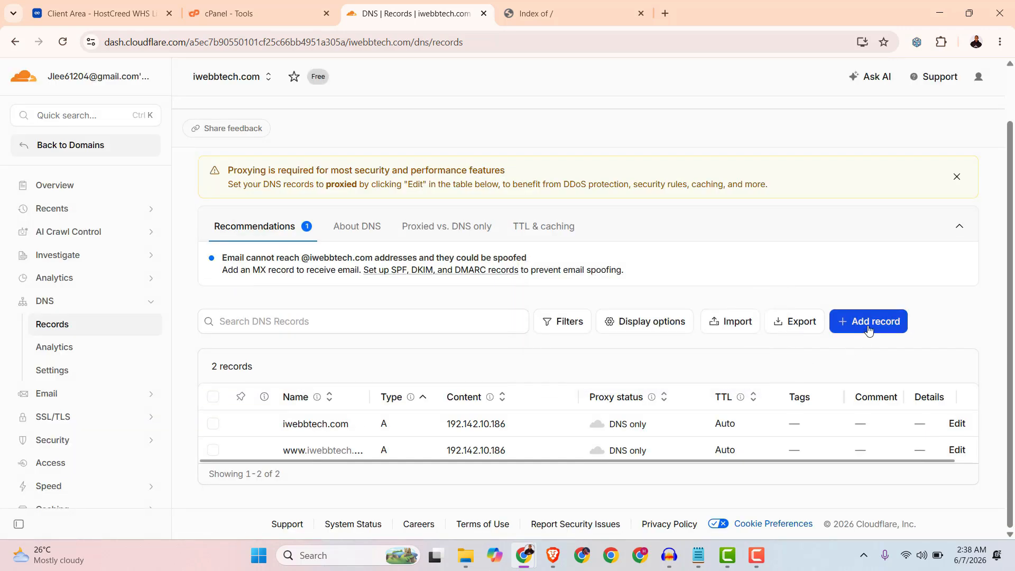
Add an A record named webmail pointing to 192.142.10.186 with proxy status set to DNS only.
{"action": "left_click", "coordinate": [869, 325]}
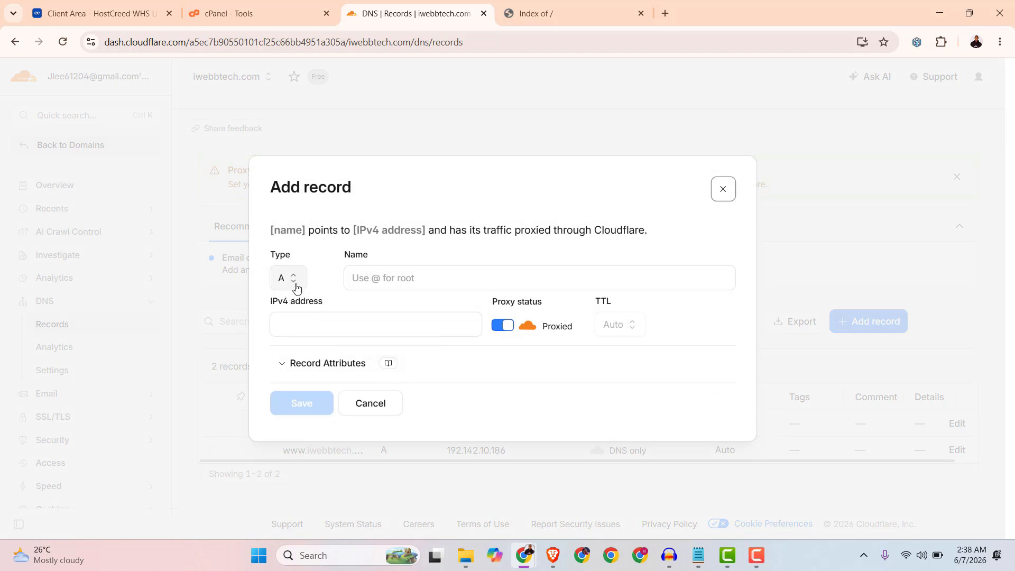
{"action": "left_click", "coordinate": [390, 277]}
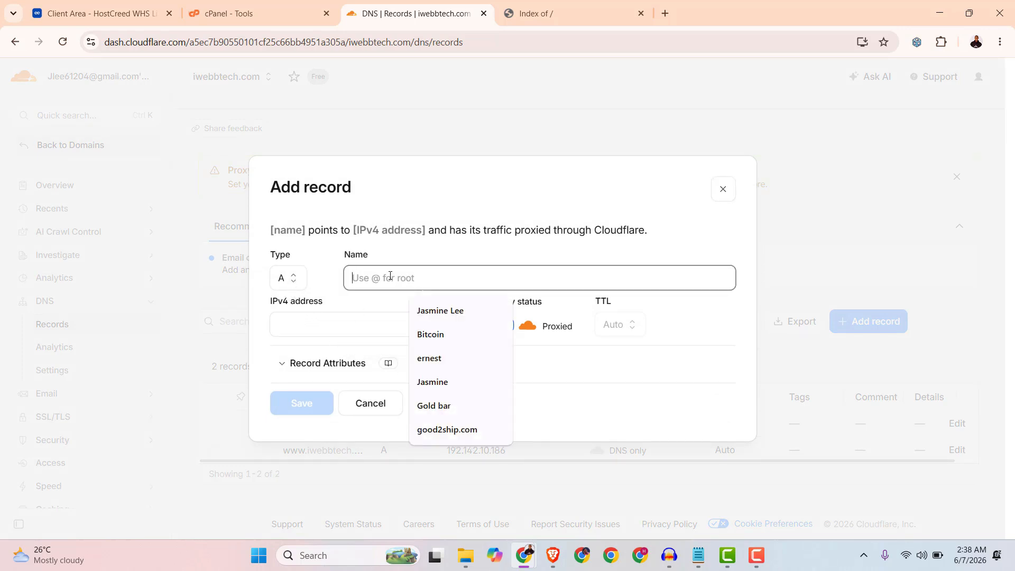
{"action": "type", "text": "webmail"}
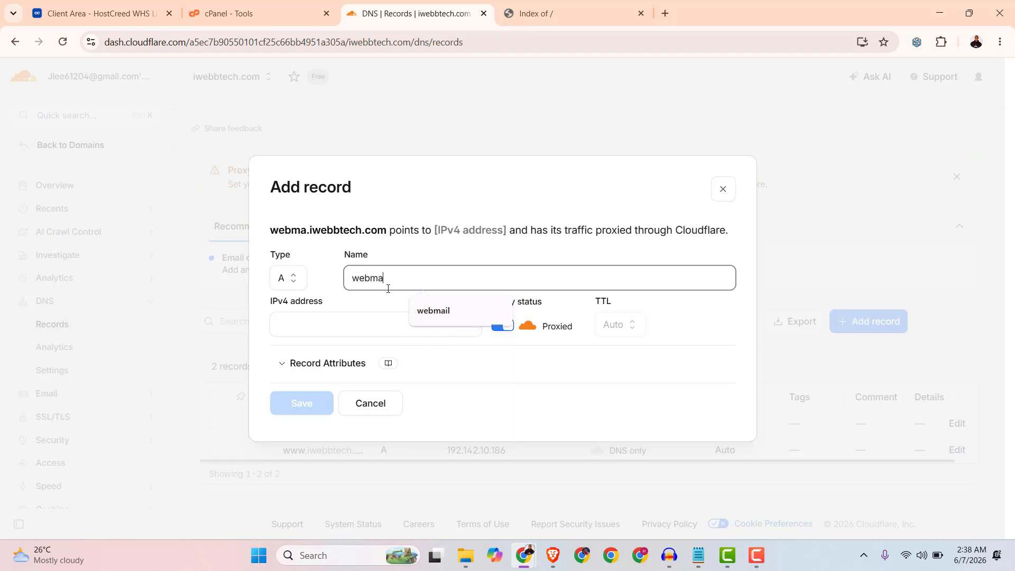
{"action": "left_click", "coordinate": [336, 321]}
{"action": "right_click", "coordinate": [336, 321]}
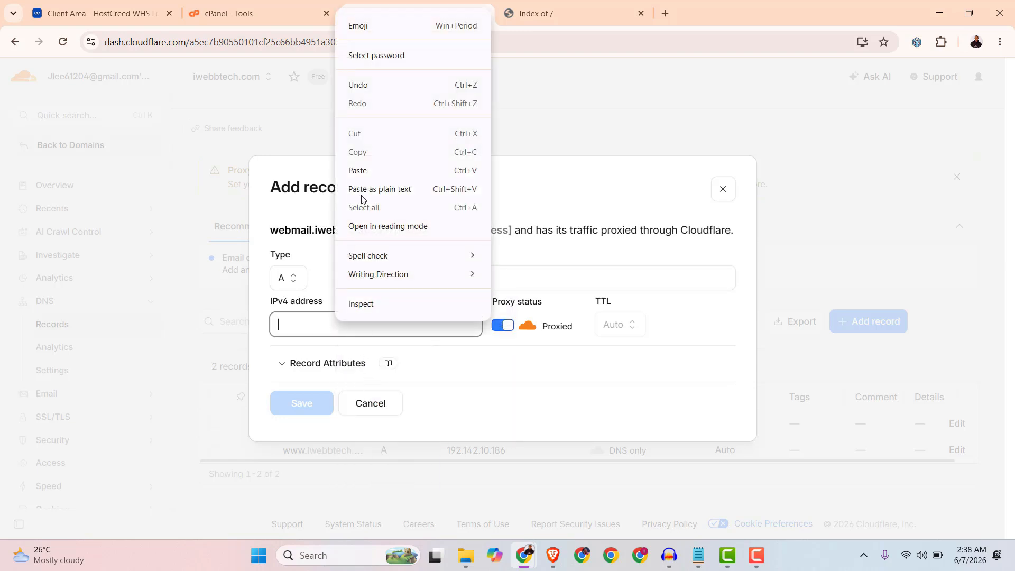
{"action": "left_click", "coordinate": [370, 174]}
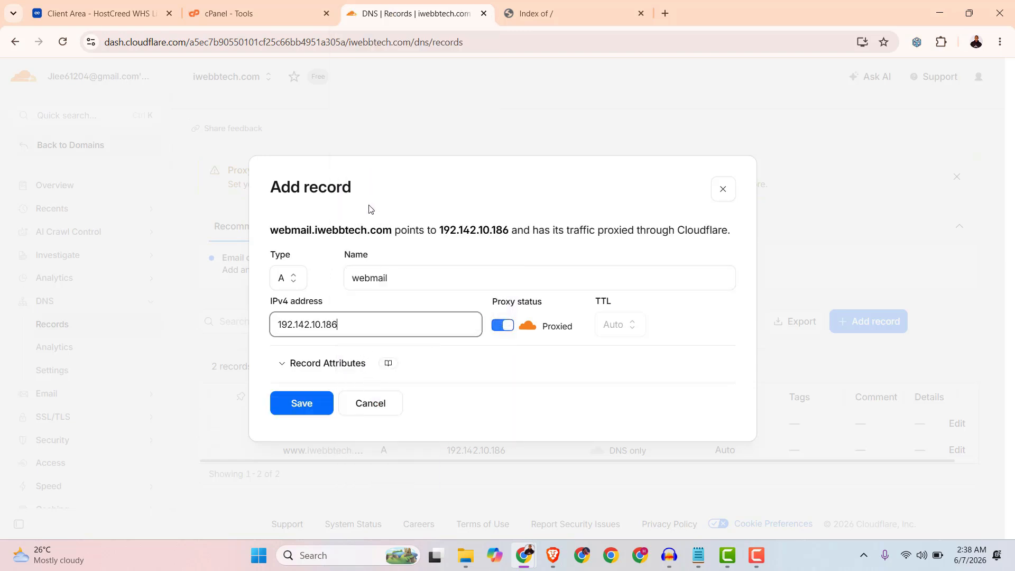
{"action": "left_click", "coordinate": [502, 325]}
{"action": "left_click", "coordinate": [306, 404]}
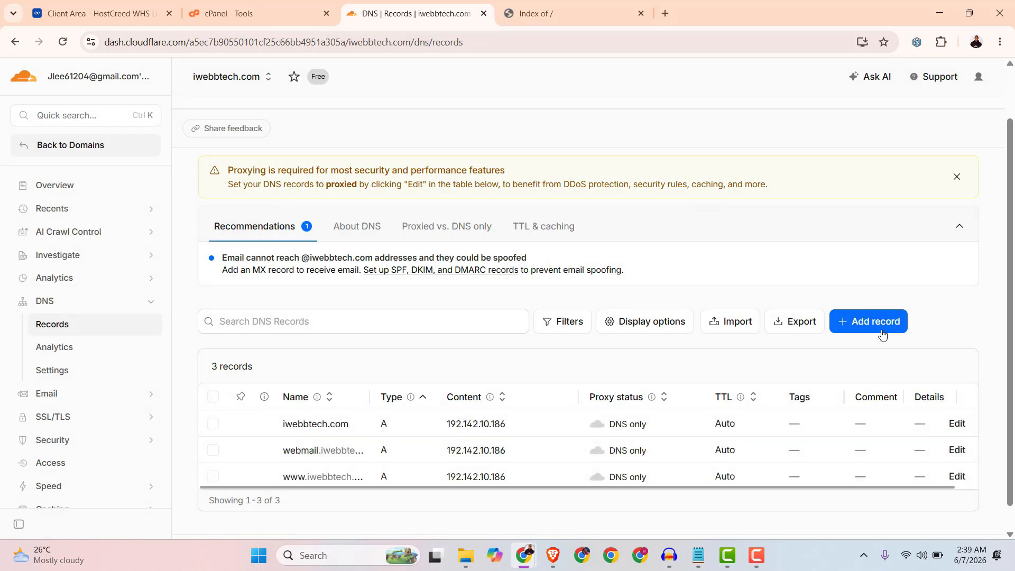
Add an A record named mail pointing to 192.142.10.186 with proxy status set to DNS only.
{"action": "left_click", "coordinate": [881, 324]}
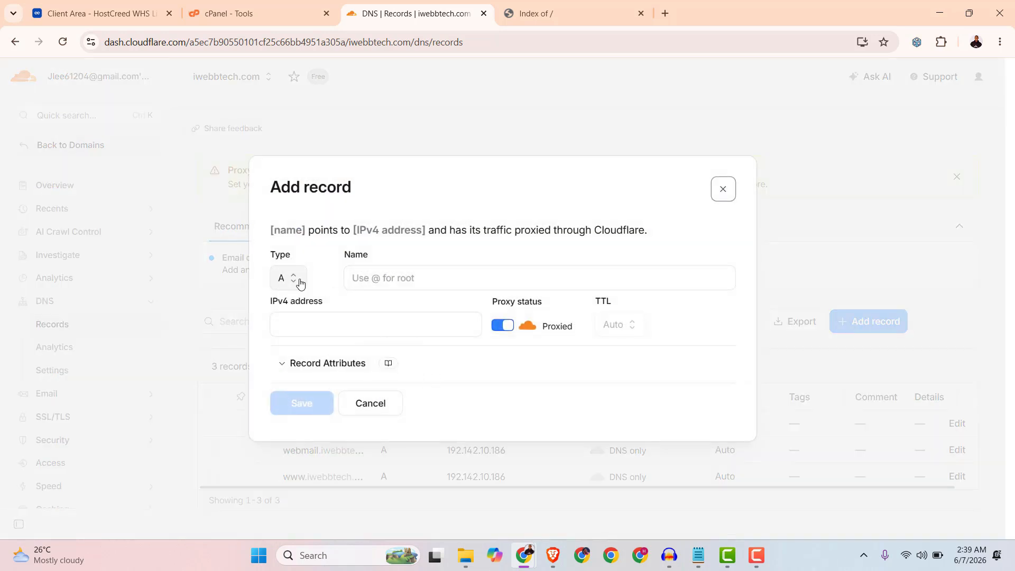
{"action": "left_click", "coordinate": [389, 281]}
{"action": "type", "text": "mail"}
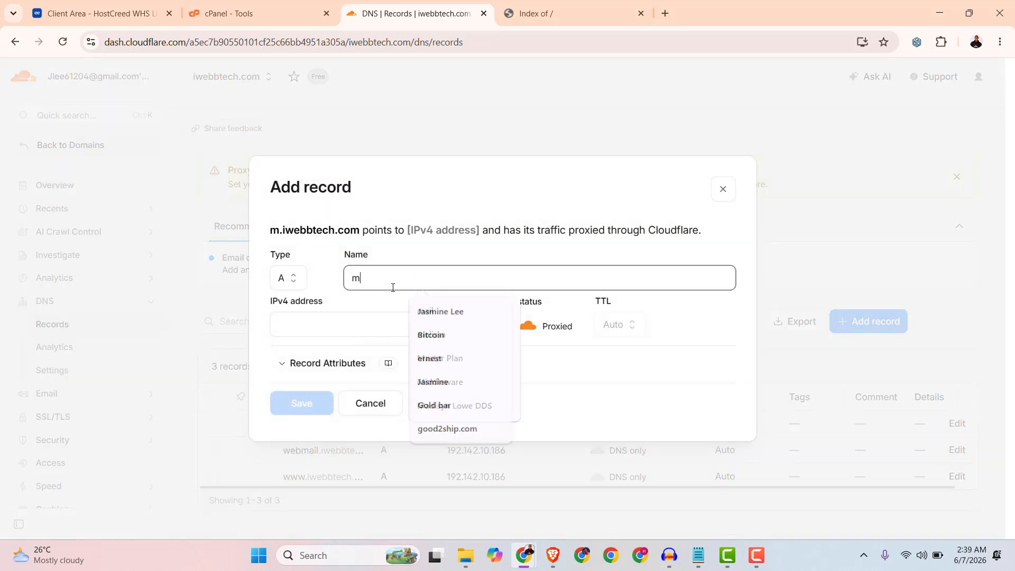
{"action": "left_click", "coordinate": [310, 321]}
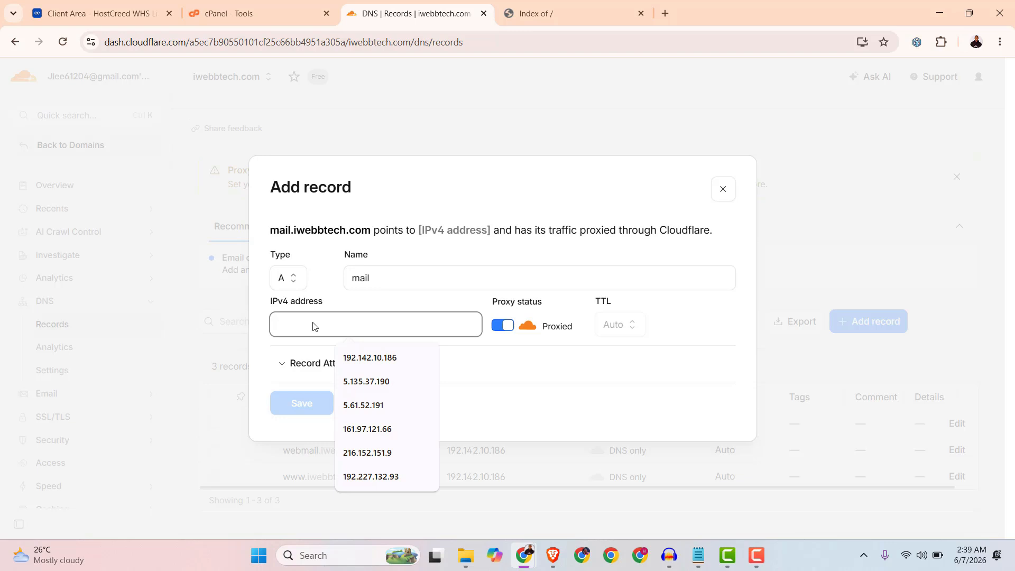
{"action": "right_click", "coordinate": [313, 326]}
{"action": "left_click", "coordinate": [344, 169]}
{"action": "left_click", "coordinate": [500, 323]}
{"action": "left_click", "coordinate": [297, 406]}
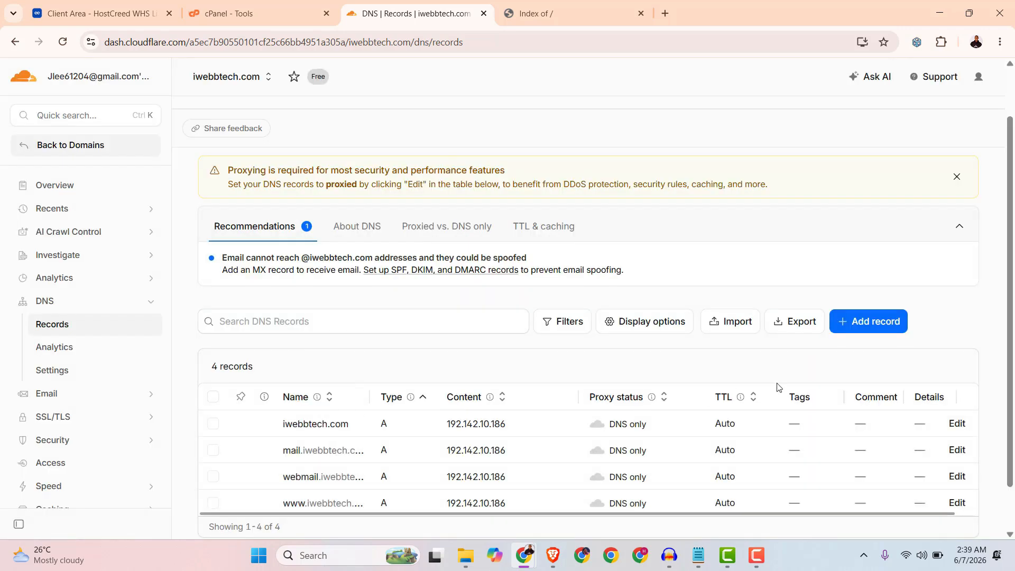
Add an A record named cpanel pointing to 192.142.10.186 with proxy status set to DNS only.
{"action": "left_click", "coordinate": [867, 321]}
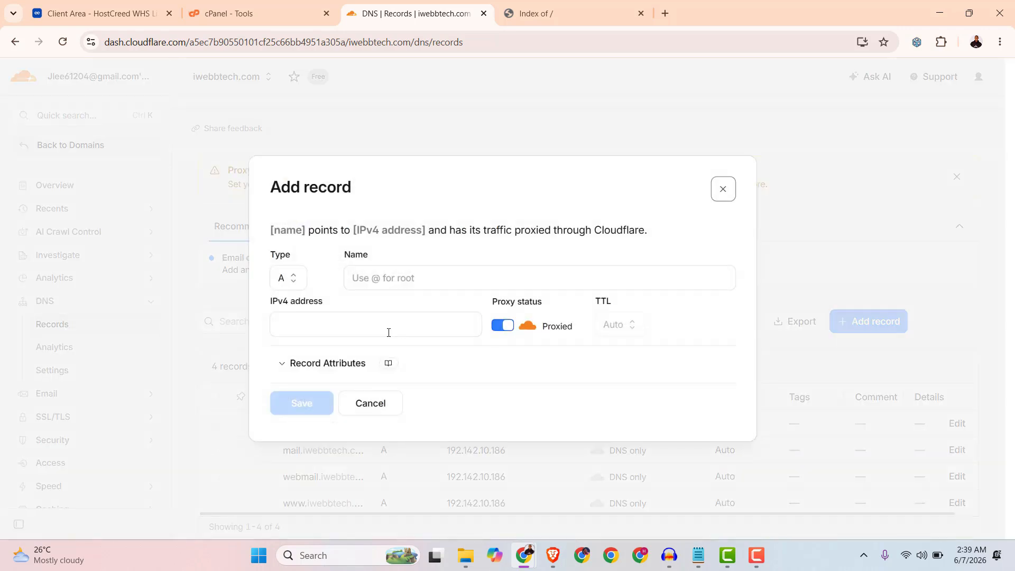
{"action": "left_click", "coordinate": [384, 278]}
{"action": "type", "text": "cp"}
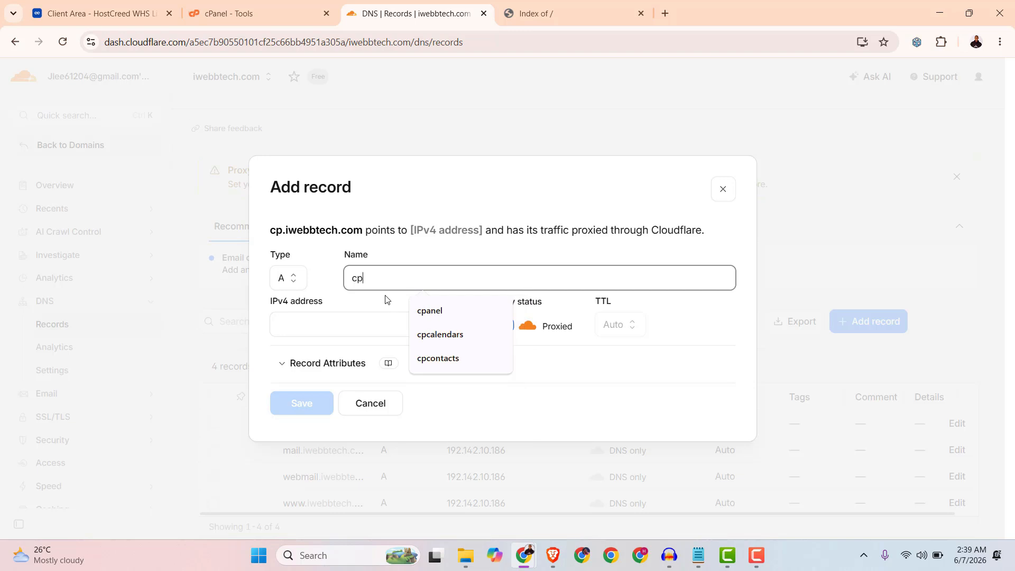
{"action": "type", "text": "anel"}
{"action": "right_click", "coordinate": [321, 325]}
{"action": "left_click", "coordinate": [349, 170]}
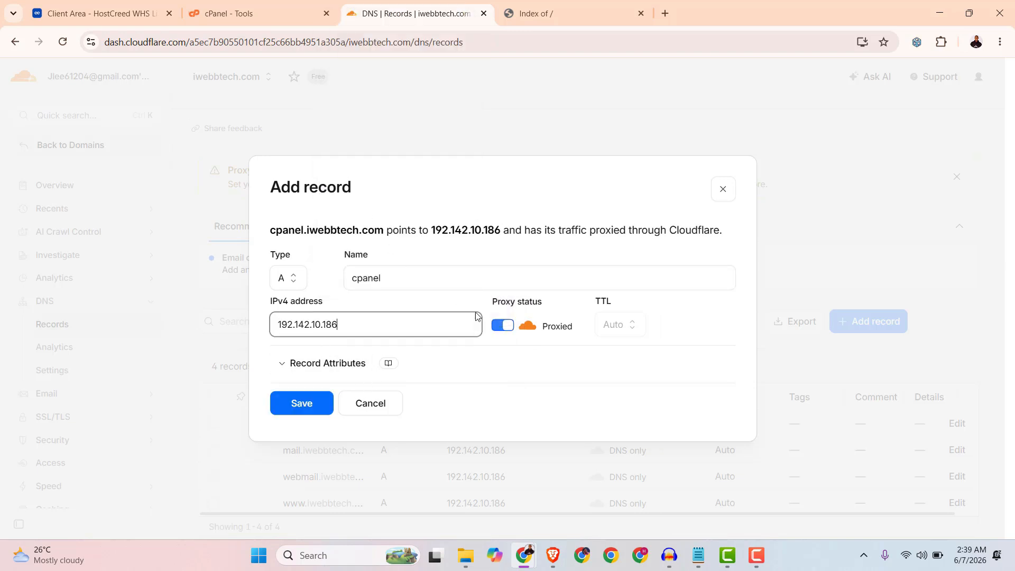
{"action": "left_click", "coordinate": [503, 327]}
{"action": "left_click", "coordinate": [300, 406]}
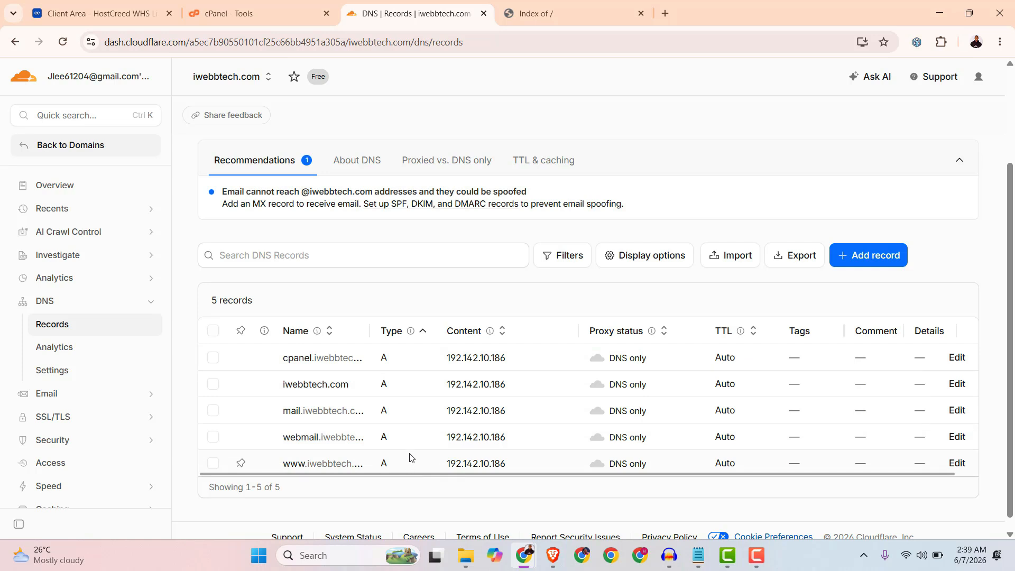
Add an MX record for @ with mail server mail.iwebbtech.com and priority 10.
{"action": "left_click", "coordinate": [859, 258]}
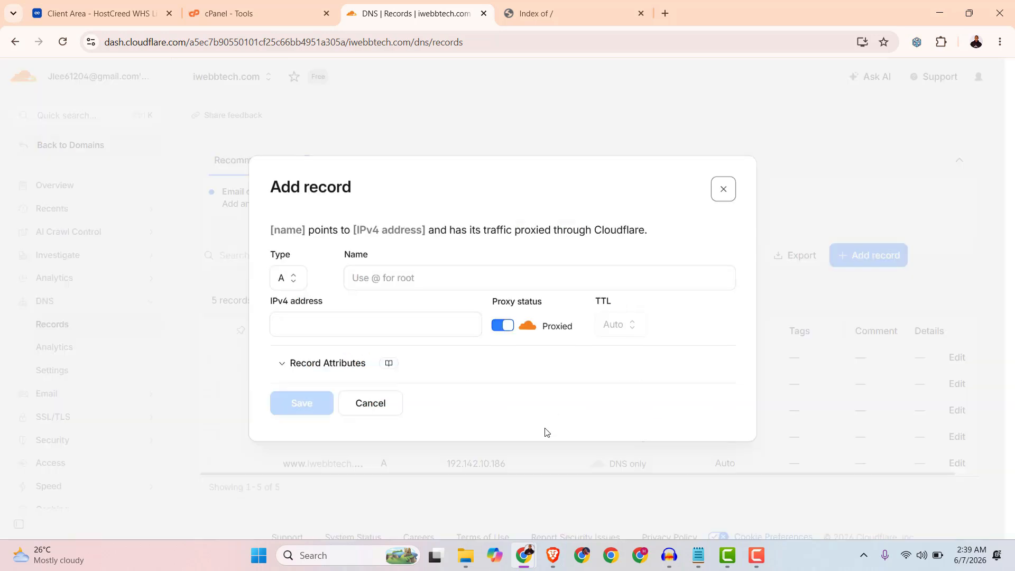
{"action": "left_click", "coordinate": [290, 279]}
{"action": "scroll", "coordinate": [308, 402], "scroll_direction": "down", "scroll_amount": 3}
{"action": "scroll", "coordinate": [302, 423], "scroll_direction": "up", "scroll_amount": 2}
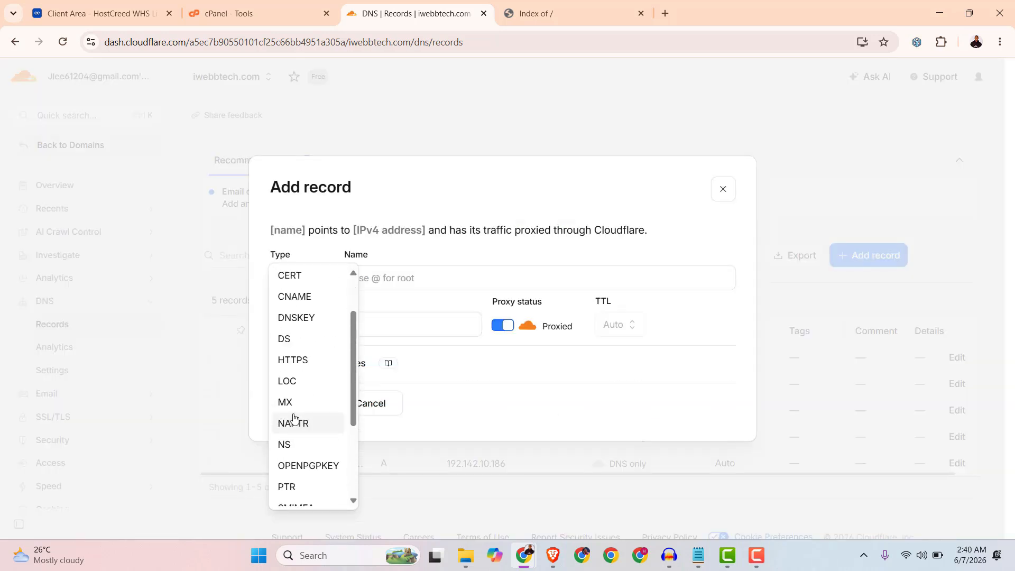
{"action": "left_click", "coordinate": [282, 403]}
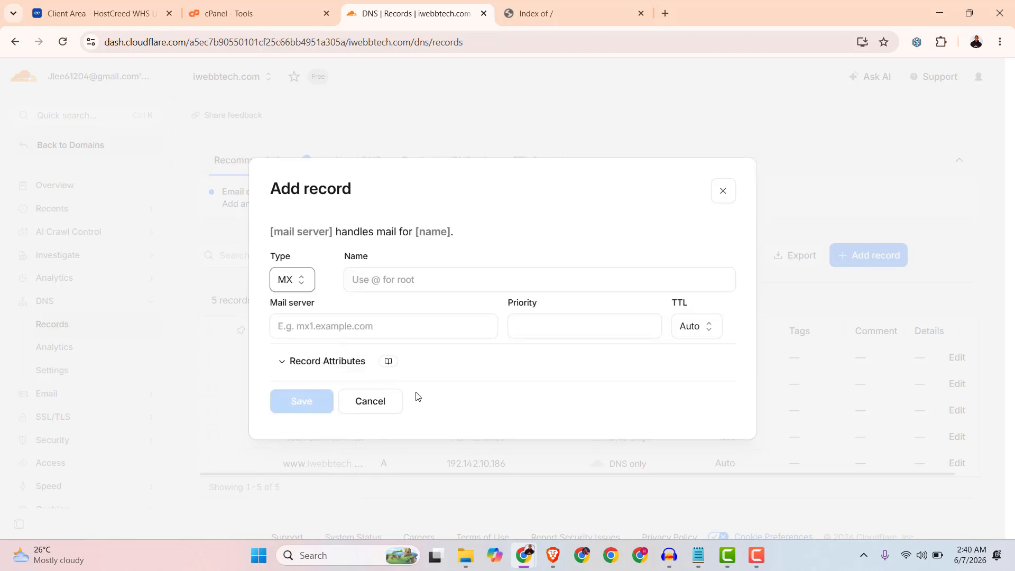
{"action": "left_click", "coordinate": [370, 282]}
{"action": "type", "text": "@"}
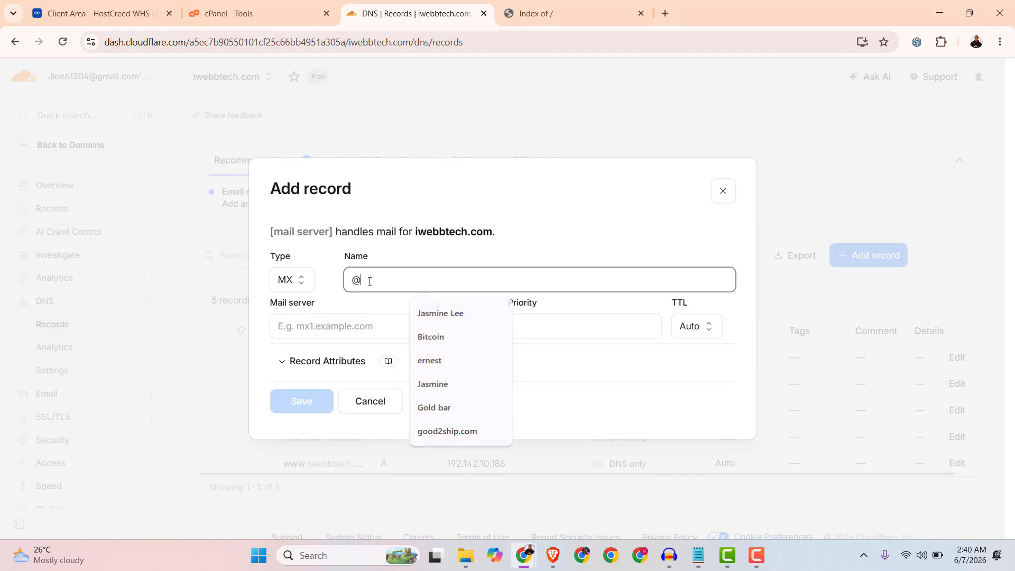
{"action": "left_click", "coordinate": [321, 327]}
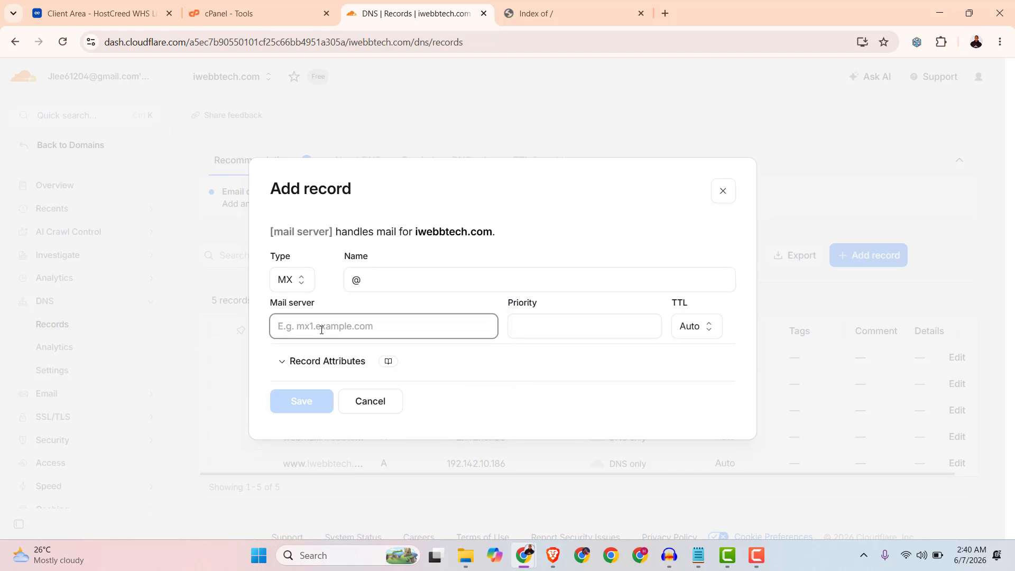
{"action": "type", "text": "mail."}
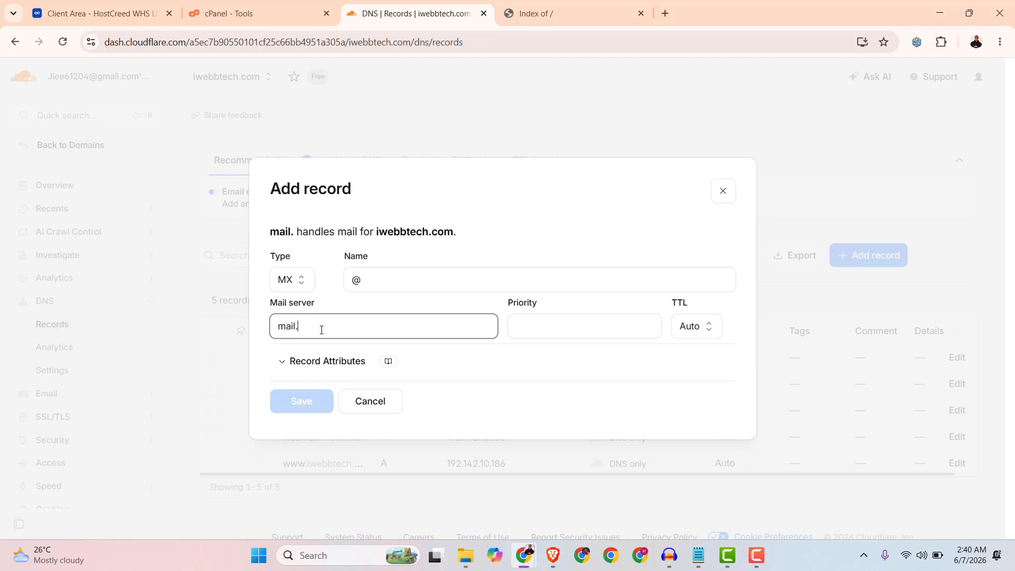
{"action": "type", "text": "iwebbtech.com"}
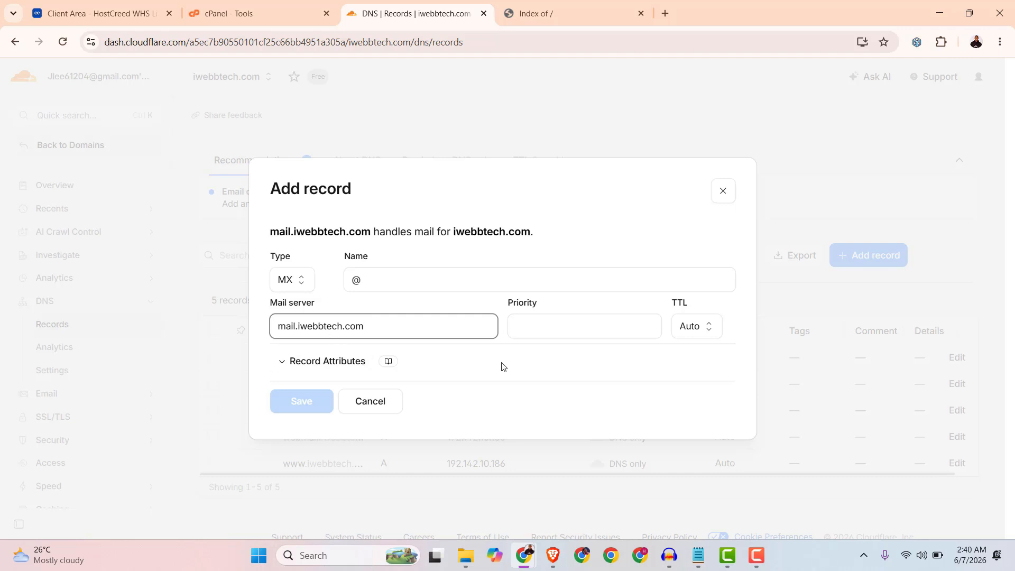
{"action": "left_click", "coordinate": [574, 325]}
{"action": "type", "text": "10"}
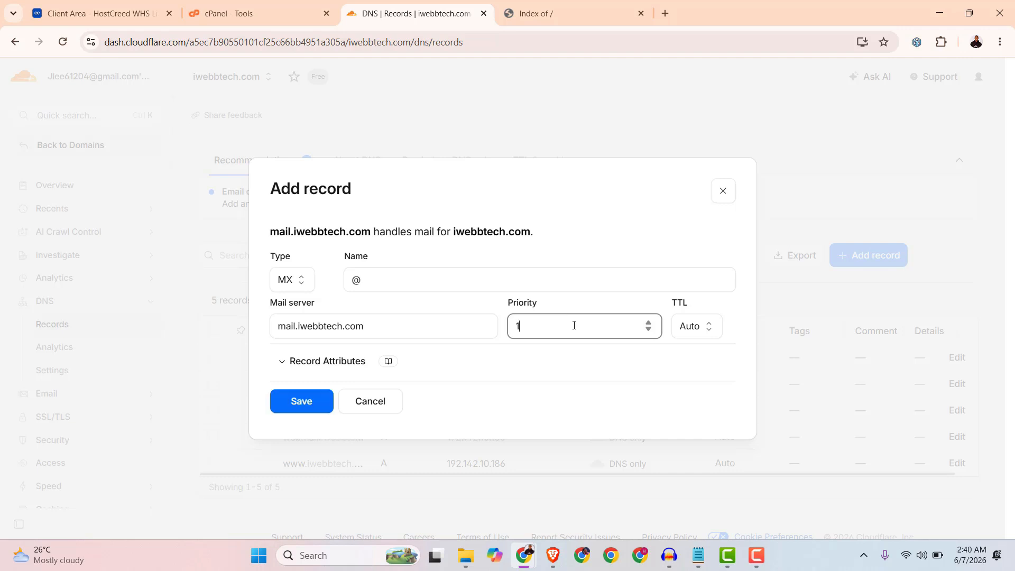
{"action": "left_click", "coordinate": [302, 402]}
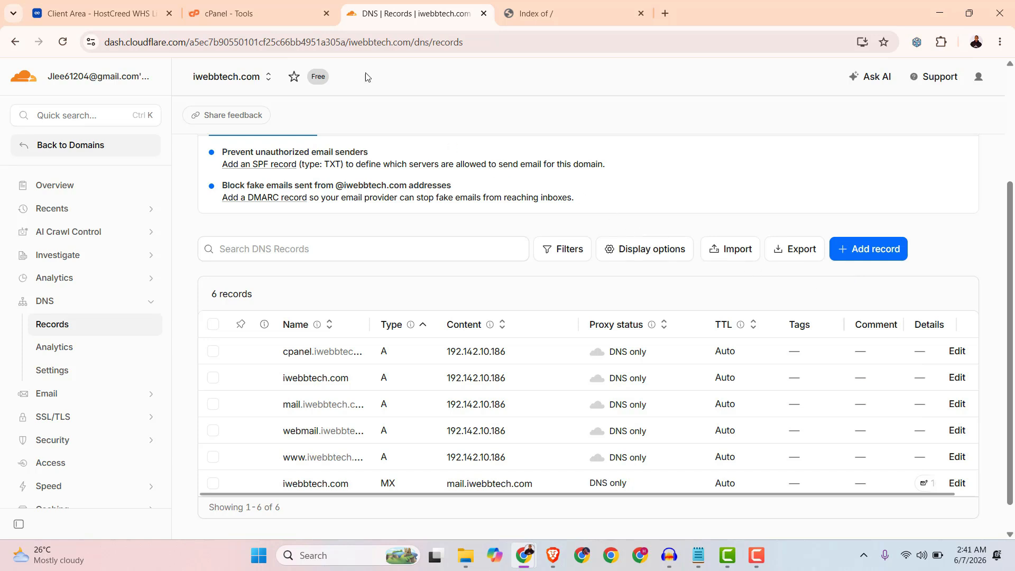
Open Email Deliverability management for iwebbtech.com in cPanel and scroll through the suggested DKIM, SPF and DMARC records.
{"action": "left_click", "coordinate": [252, 12]}
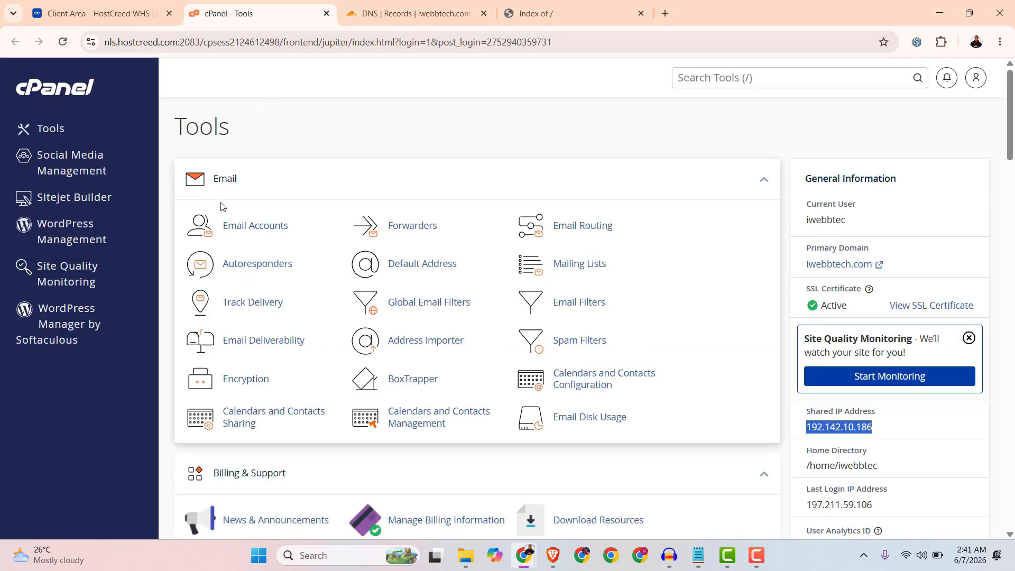
{"action": "left_click", "coordinate": [252, 346]}
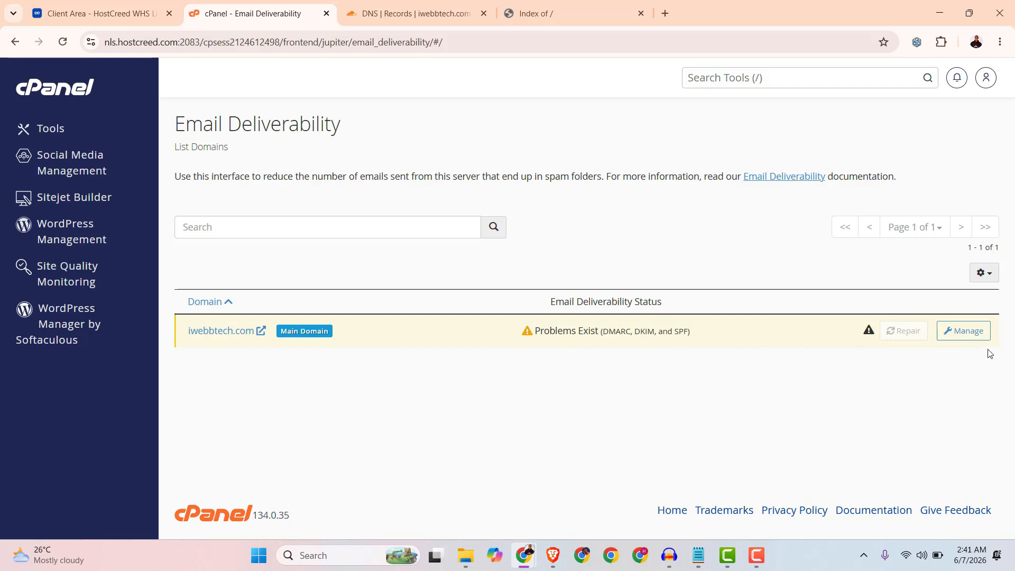
{"action": "left_click", "coordinate": [973, 334]}
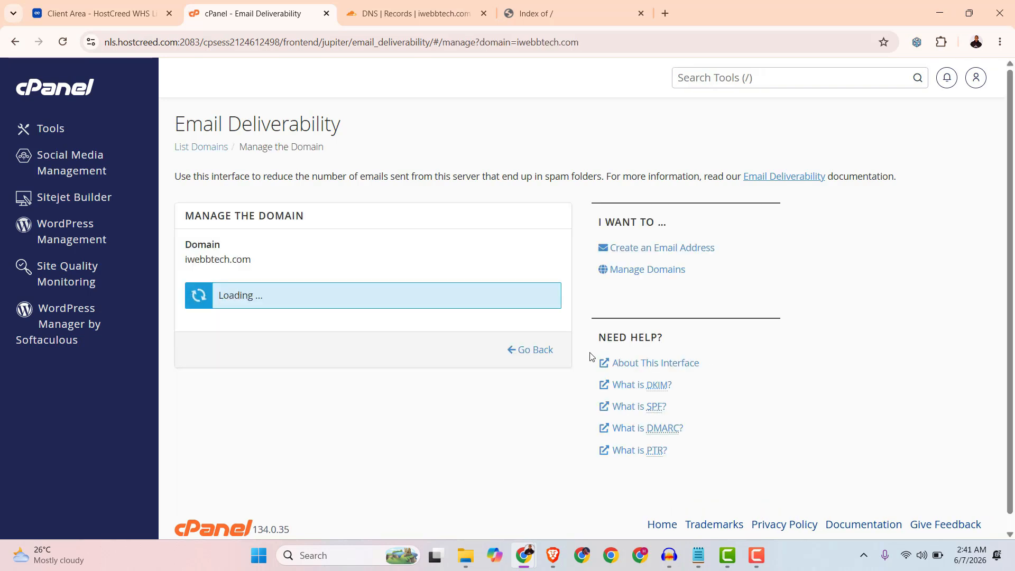
{"action": "scroll", "coordinate": [486, 324], "scroll_direction": "down", "scroll_amount": 8}
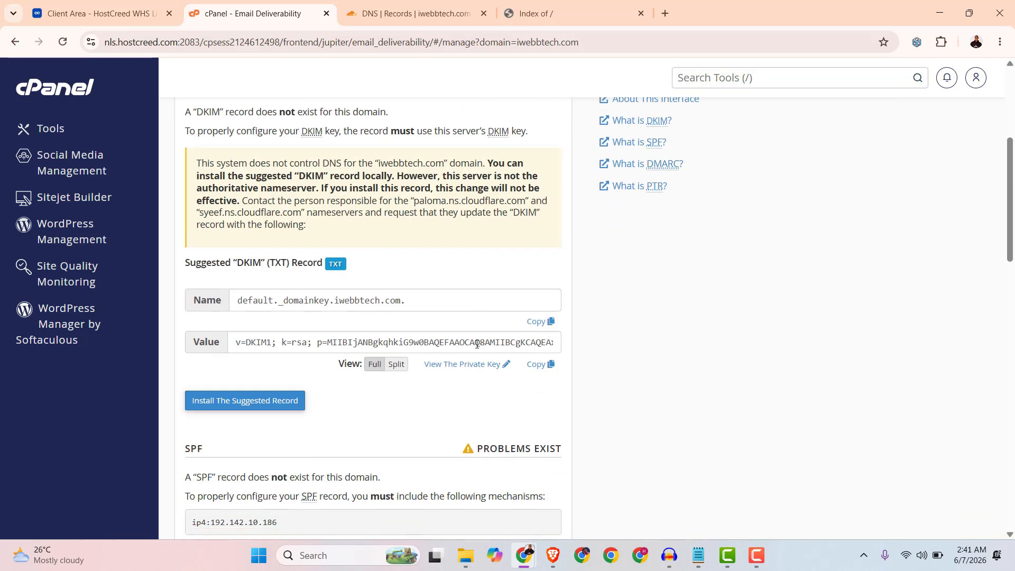
{"action": "scroll", "coordinate": [472, 360], "scroll_direction": "down", "scroll_amount": 3}
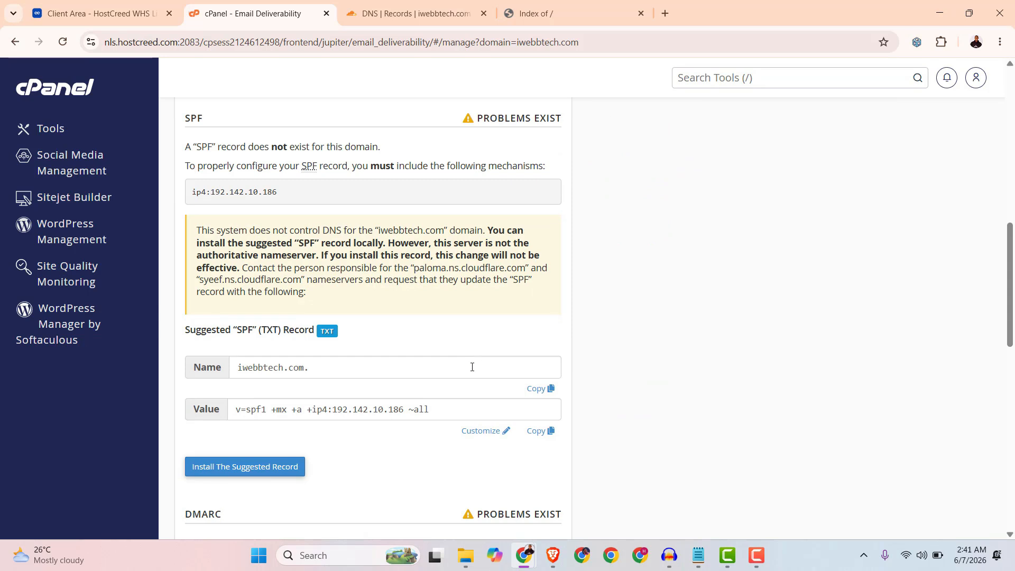
{"action": "scroll", "coordinate": [471, 366], "scroll_direction": "down", "scroll_amount": 3}
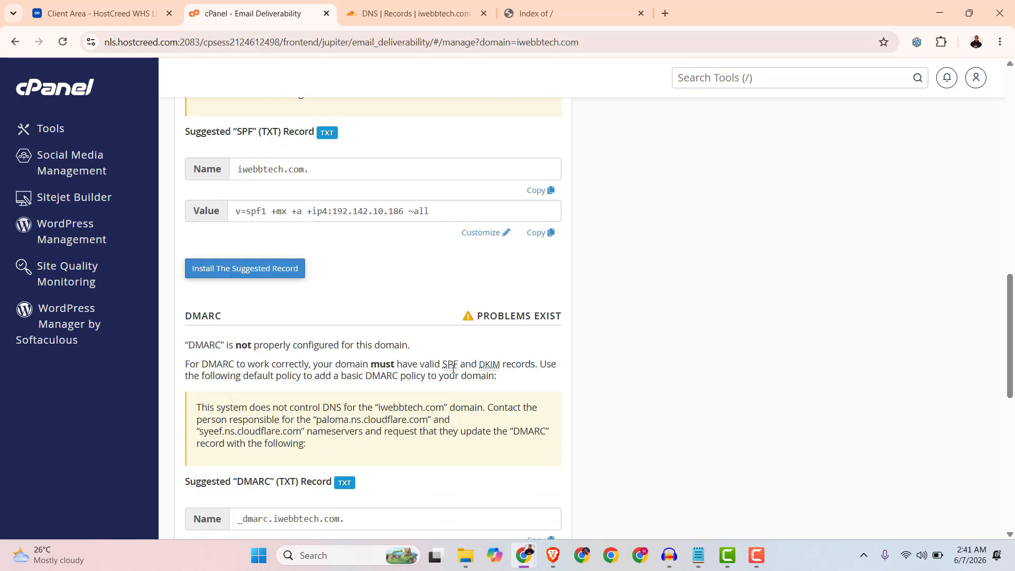
Reload the iwebbtech.com website in its own tab and return to cPanel.
{"action": "left_click", "coordinate": [534, 16]}
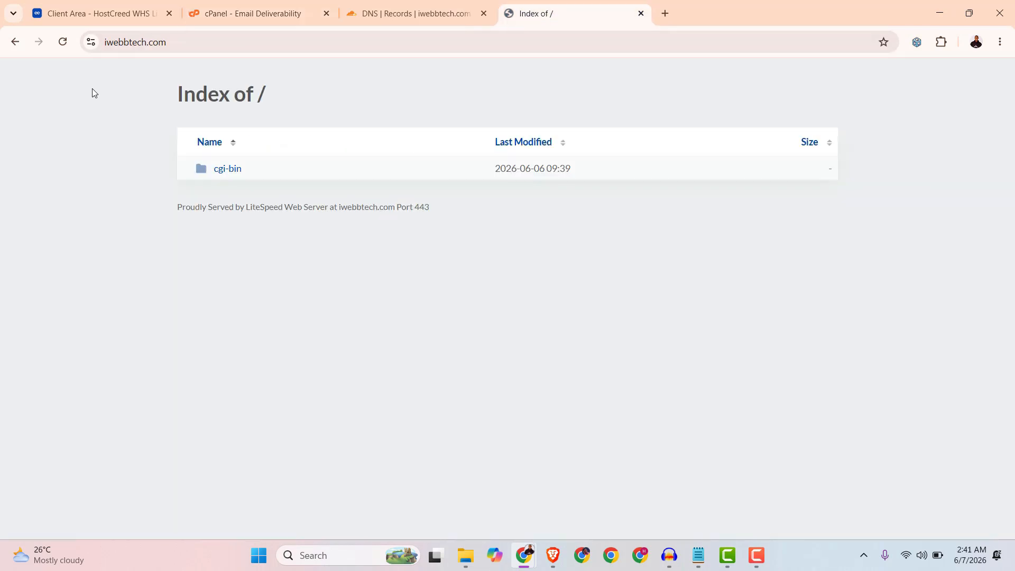
{"action": "left_click", "coordinate": [63, 43]}
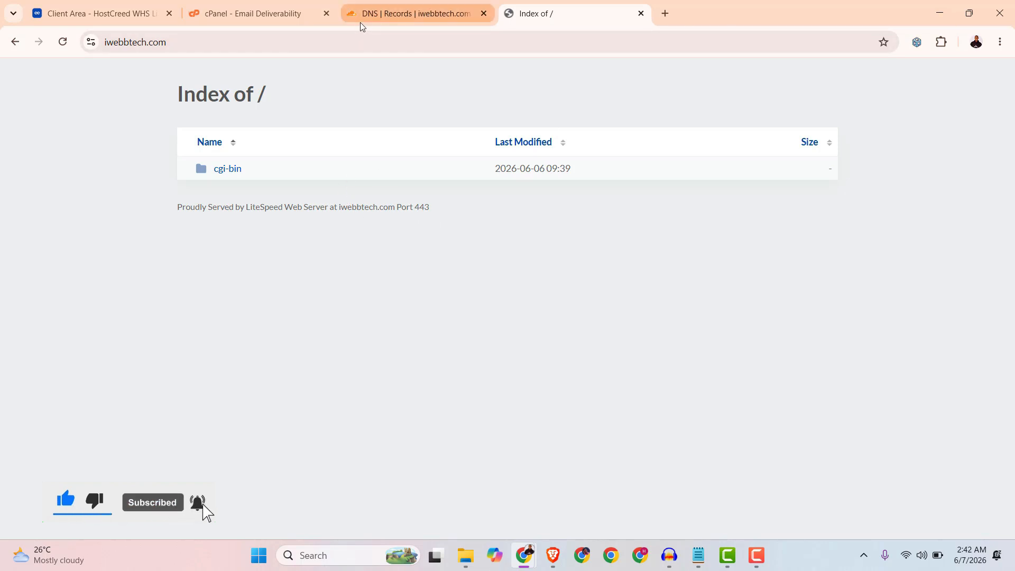
{"action": "left_click", "coordinate": [253, 12]}
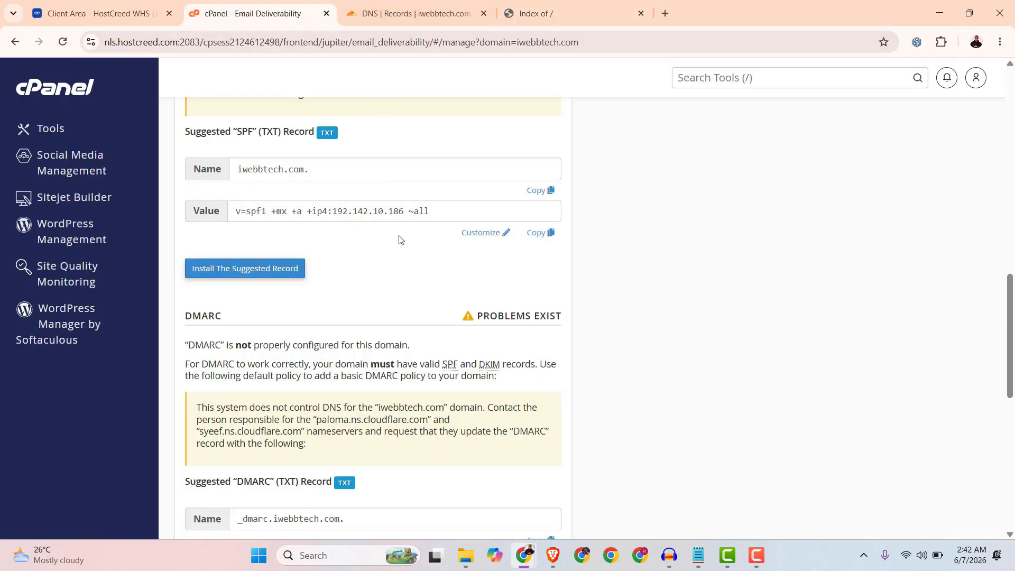
Review the suggested DKIM, SPF and DMARC TXT record names and values on the Email Deliverability page.
{"action": "scroll", "coordinate": [400, 239], "scroll_direction": "up", "scroll_amount": 15}
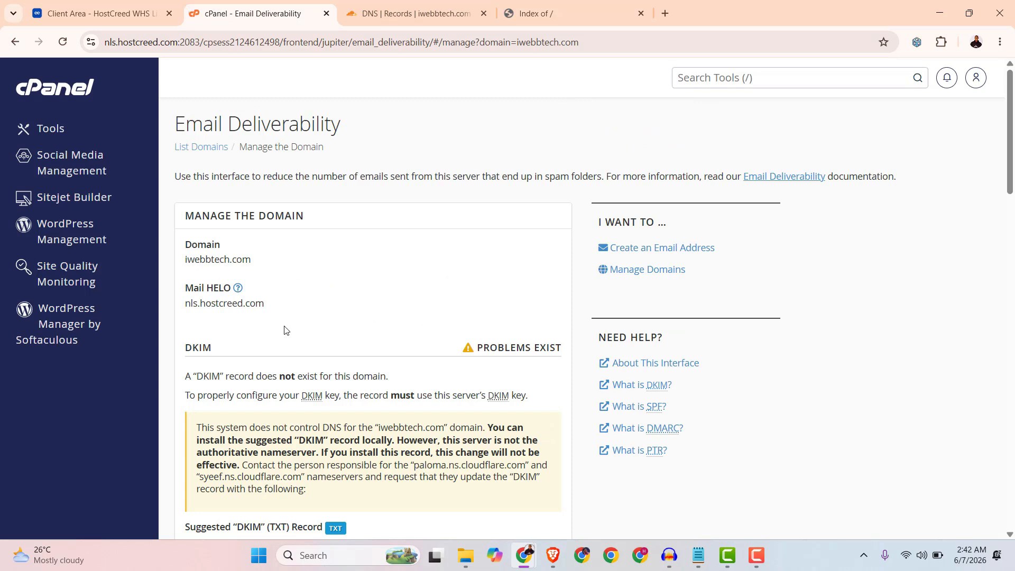
{"action": "left_click_drag", "start_coordinate": [210, 348], "coordinate": [183, 356]}
{"action": "left_click", "coordinate": [207, 347]}
{"action": "scroll", "coordinate": [208, 347], "scroll_direction": "down", "scroll_amount": 1}
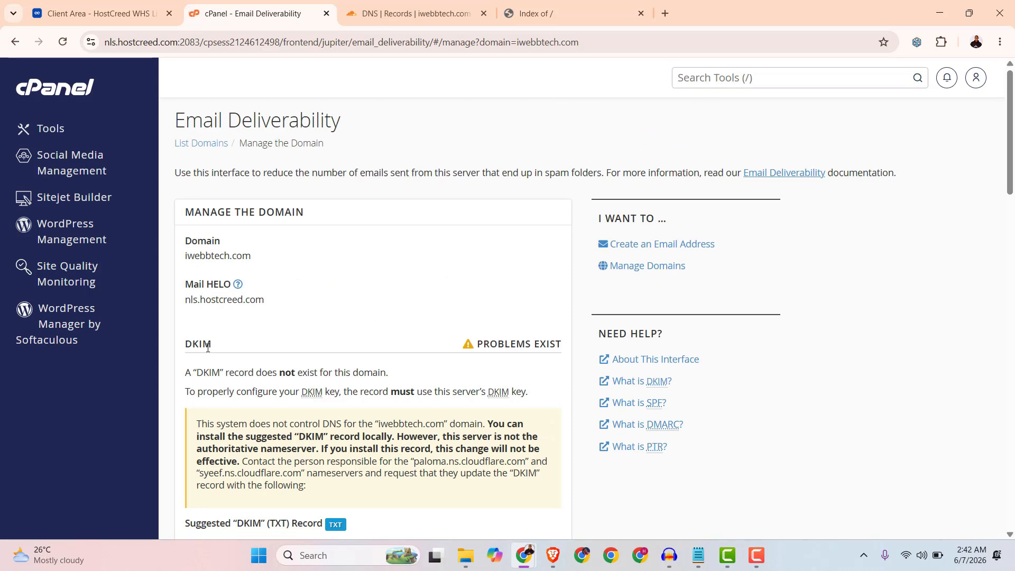
{"action": "scroll", "coordinate": [208, 347], "scroll_direction": "down", "scroll_amount": 5}
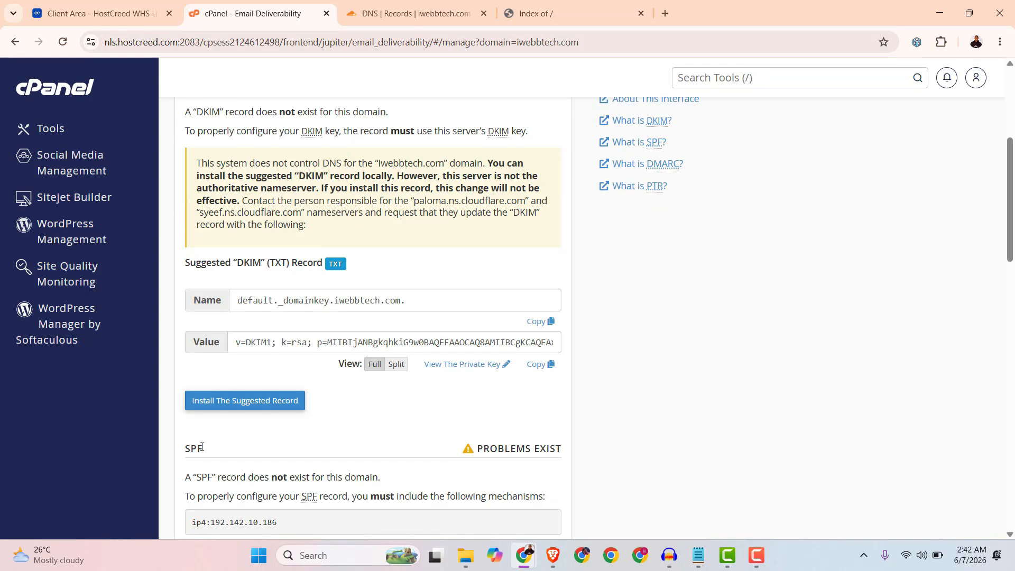
{"action": "scroll", "coordinate": [220, 439], "scroll_direction": "down", "scroll_amount": 9}
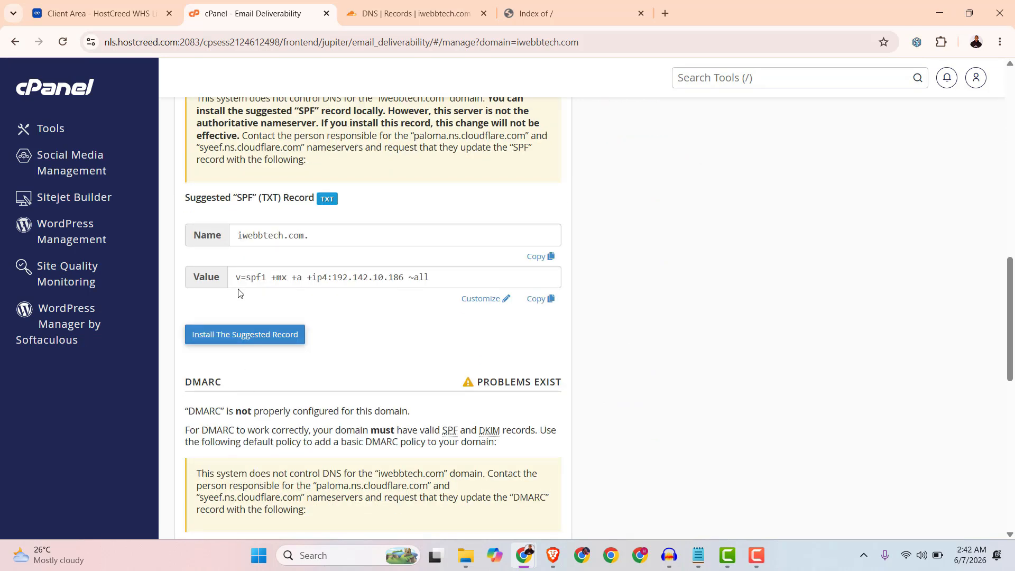
{"action": "scroll", "coordinate": [223, 381], "scroll_direction": "down", "scroll_amount": 9}
{"action": "scroll", "coordinate": [233, 380], "scroll_direction": "up", "scroll_amount": 13}
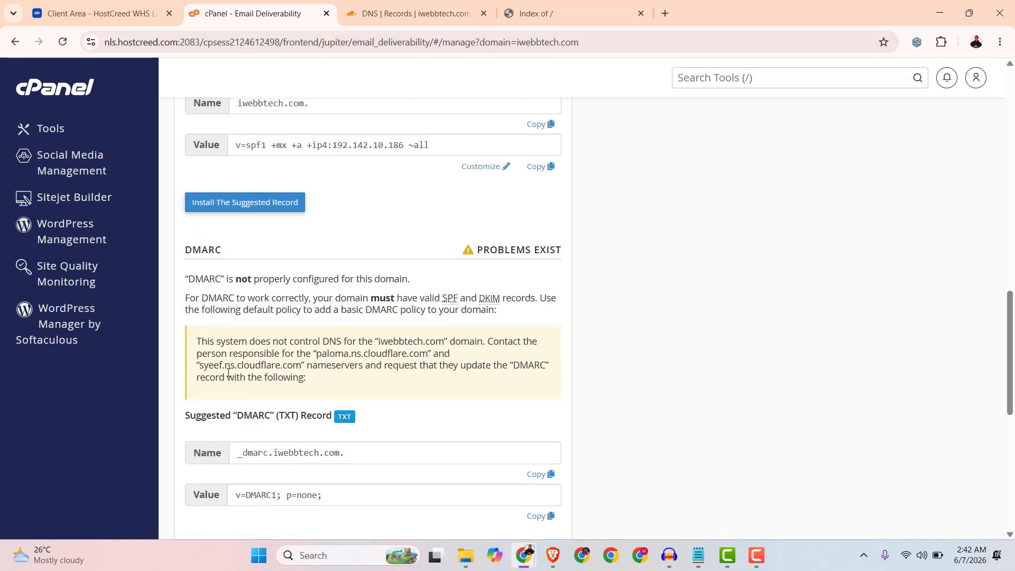
{"action": "scroll", "coordinate": [236, 379], "scroll_direction": "up", "scroll_amount": 12}
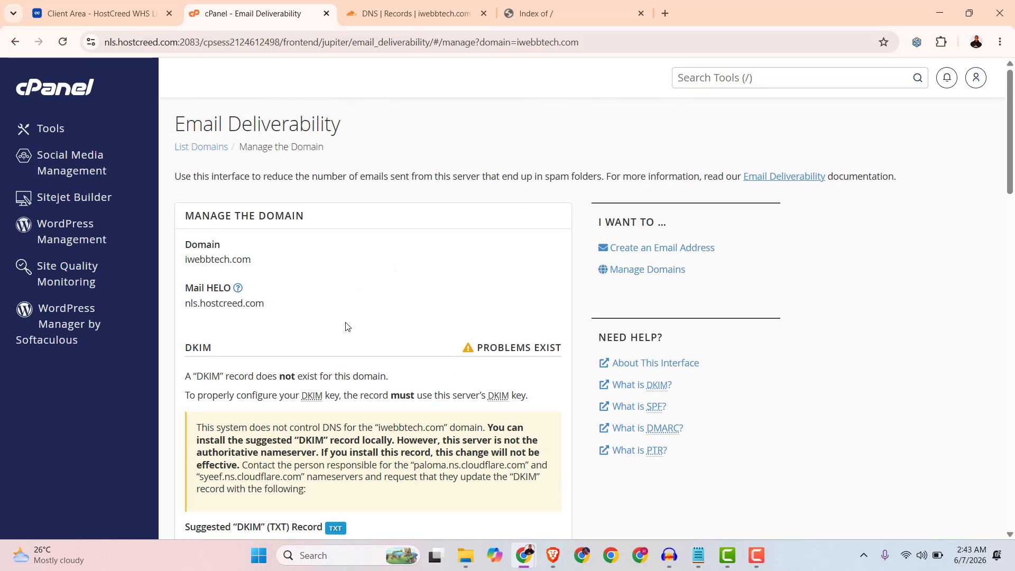
{"action": "scroll", "coordinate": [339, 329], "scroll_direction": "down", "scroll_amount": 5}
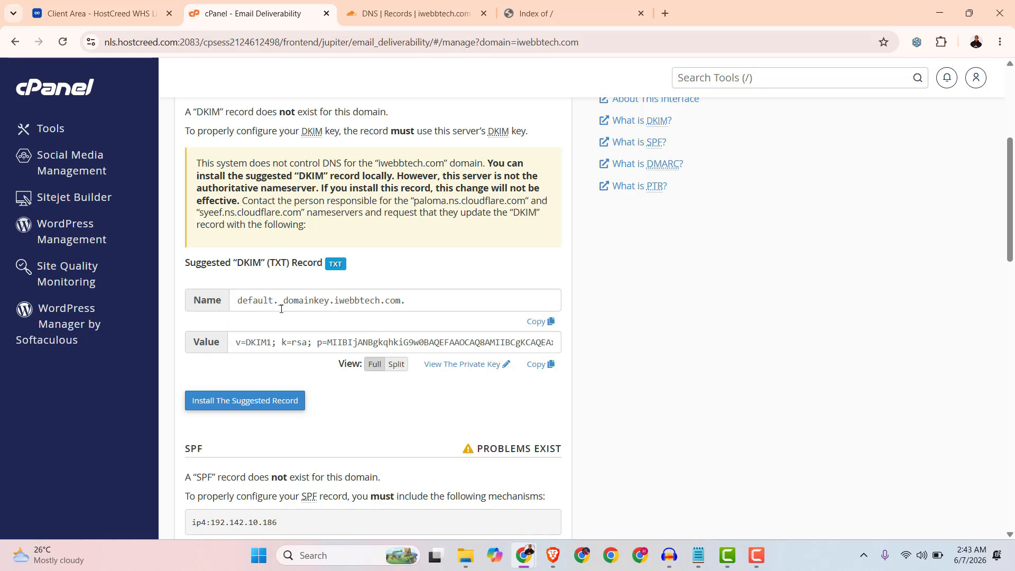
Copy the DKIM record name and start a new TXT record in Cloudflare named default._domainkey.
{"action": "left_click_drag", "start_coordinate": [241, 302], "coordinate": [326, 305]}
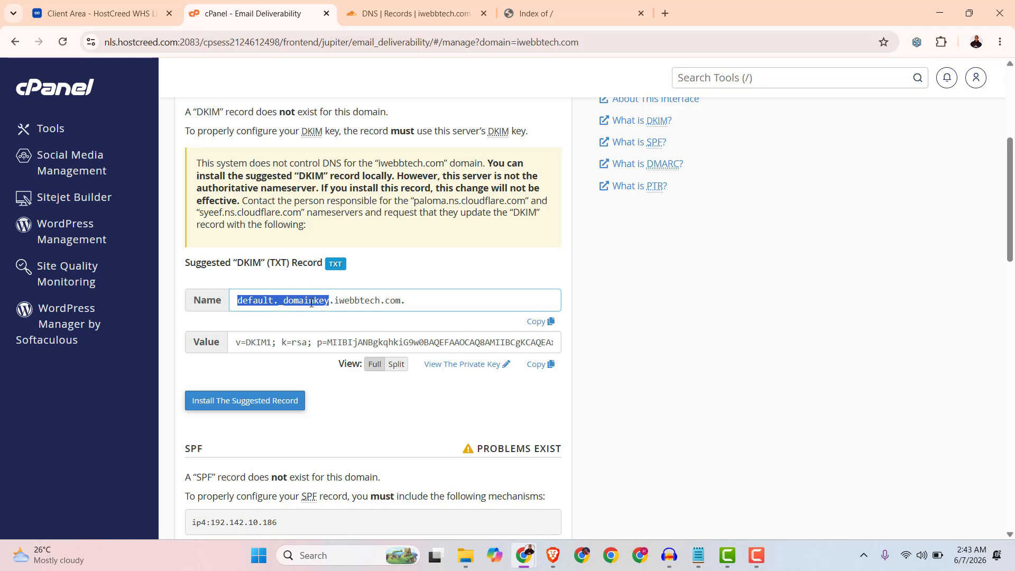
{"action": "right_click", "coordinate": [313, 305]}
{"action": "left_click", "coordinate": [332, 349]}
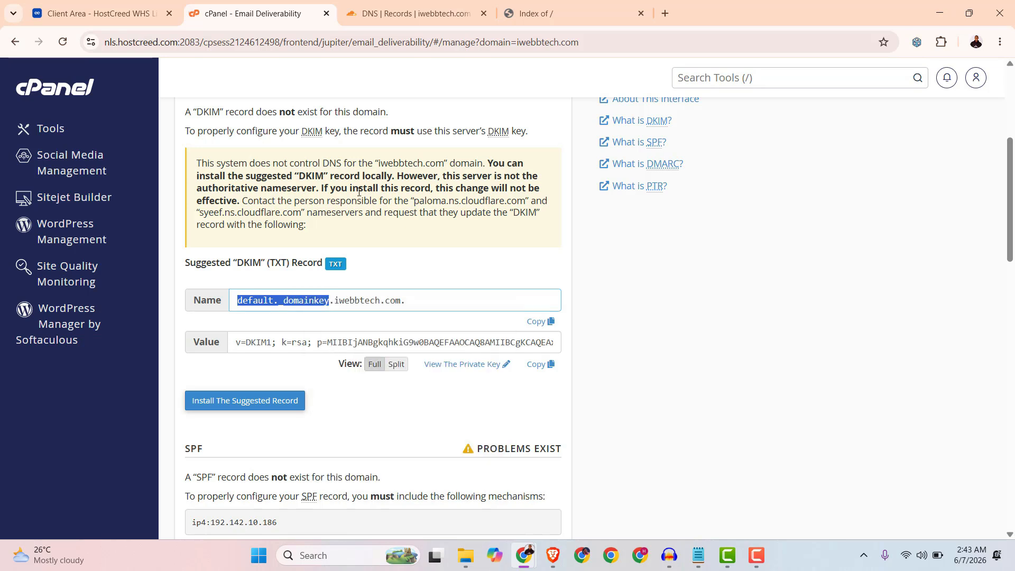
{"action": "left_click", "coordinate": [399, 15]}
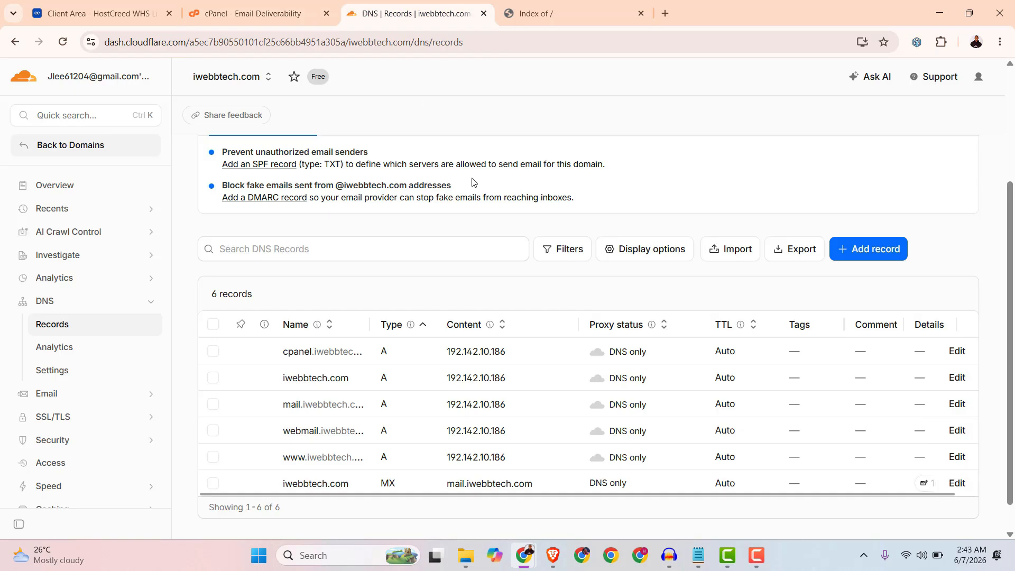
{"action": "left_click", "coordinate": [884, 253]}
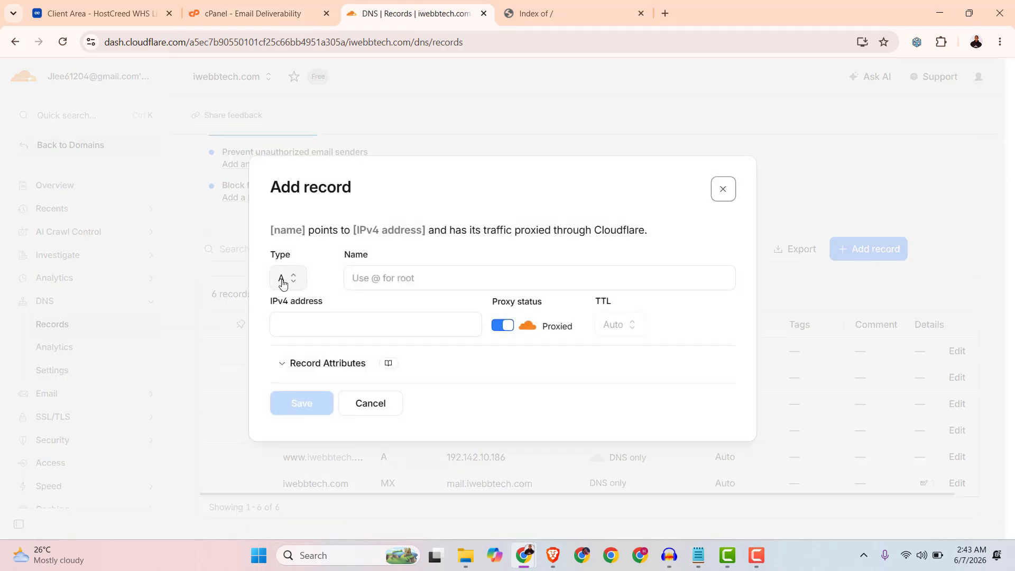
{"action": "left_click", "coordinate": [281, 278]}
{"action": "scroll", "coordinate": [312, 340], "scroll_direction": "down", "scroll_amount": 4}
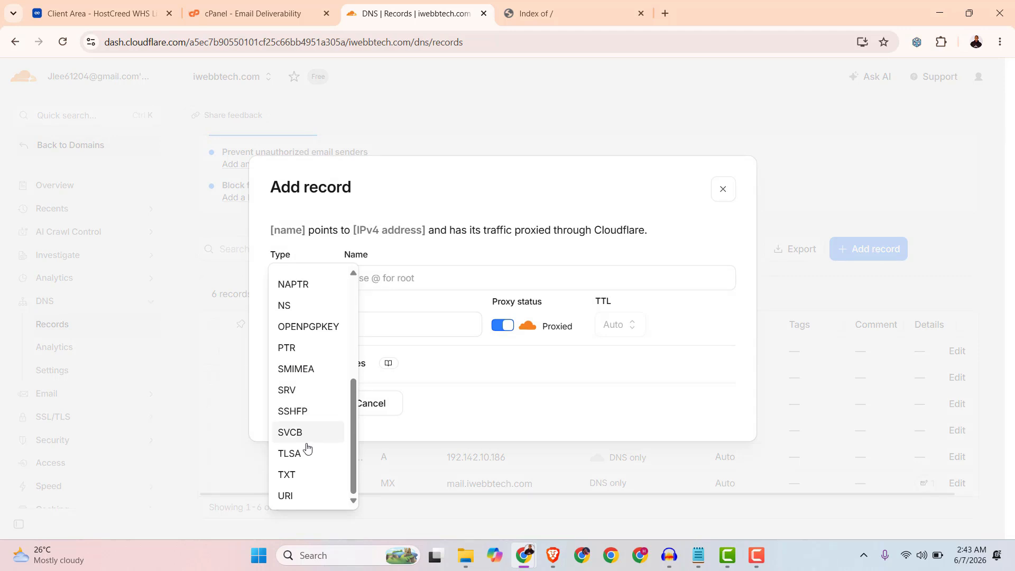
{"action": "left_click", "coordinate": [296, 478]}
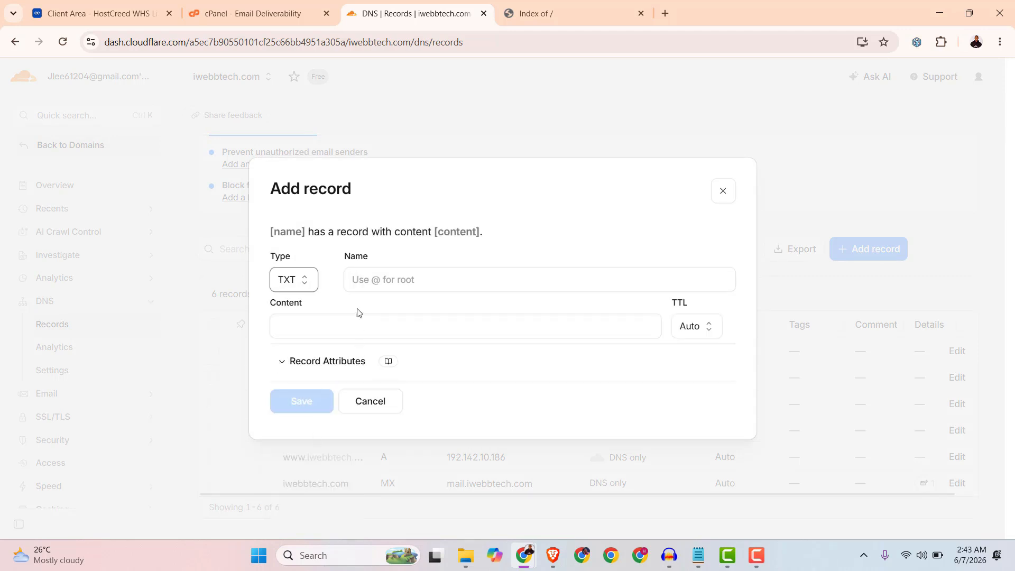
{"action": "left_click", "coordinate": [362, 280]}
{"action": "right_click", "coordinate": [365, 290]}
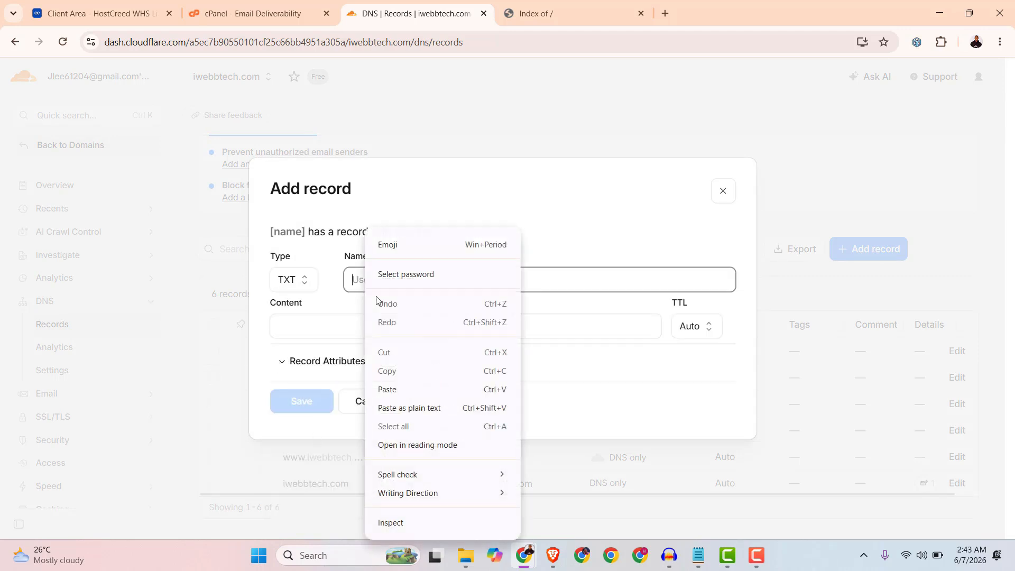
{"action": "left_click", "coordinate": [398, 390]}
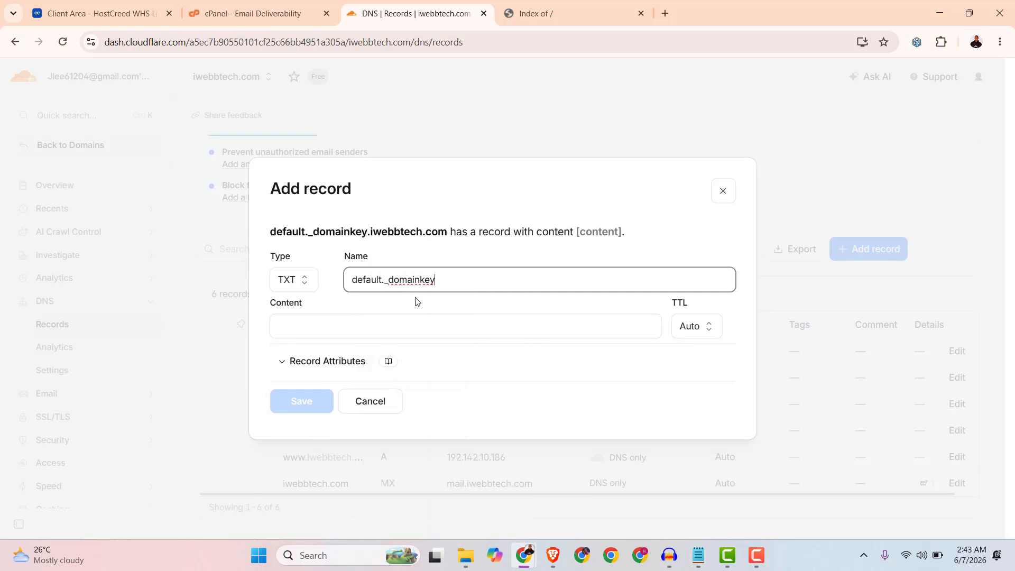
Copy the suggested DKIM value from cPanel into the TXT record's content and save the record.
{"action": "left_click", "coordinate": [252, 11]}
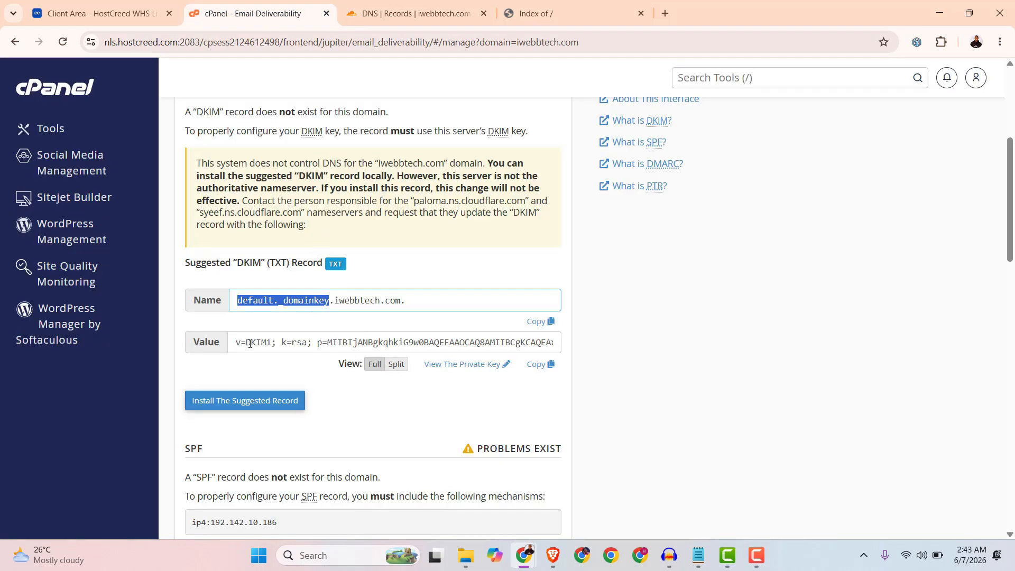
{"action": "left_click", "coordinate": [539, 364]}
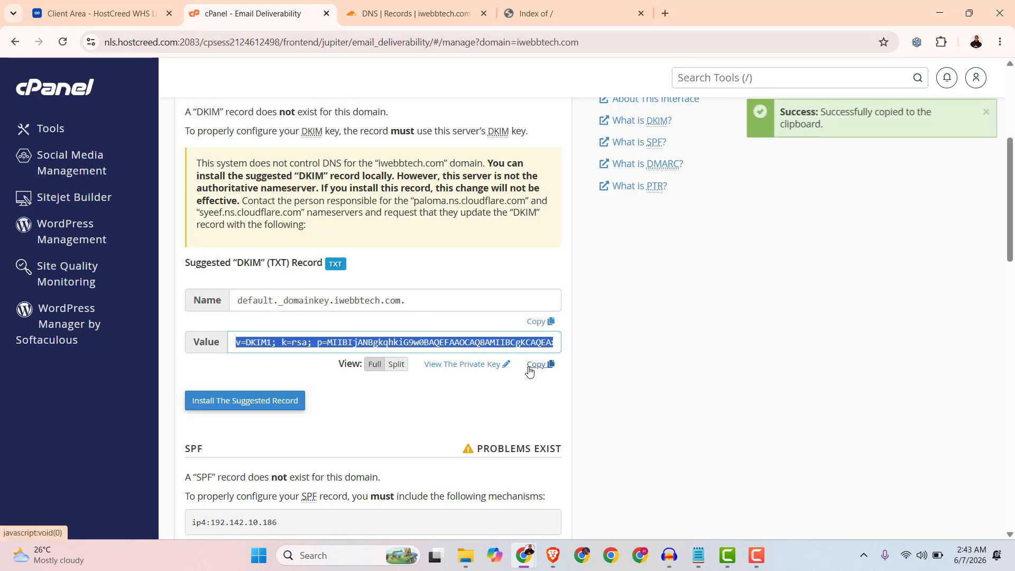
{"action": "left_click", "coordinate": [386, 13]}
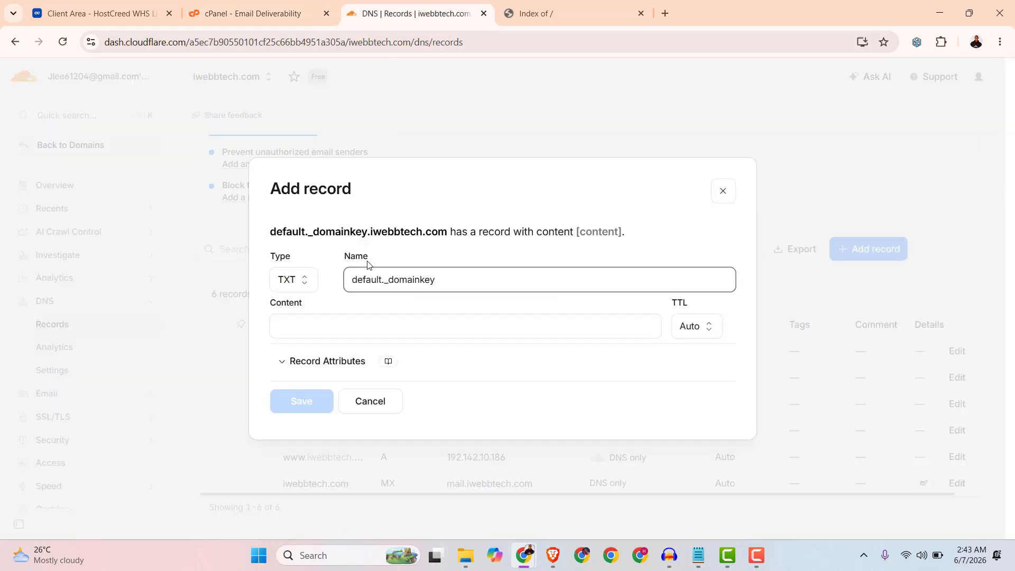
{"action": "right_click", "coordinate": [297, 322]}
{"action": "left_click", "coordinate": [319, 169]}
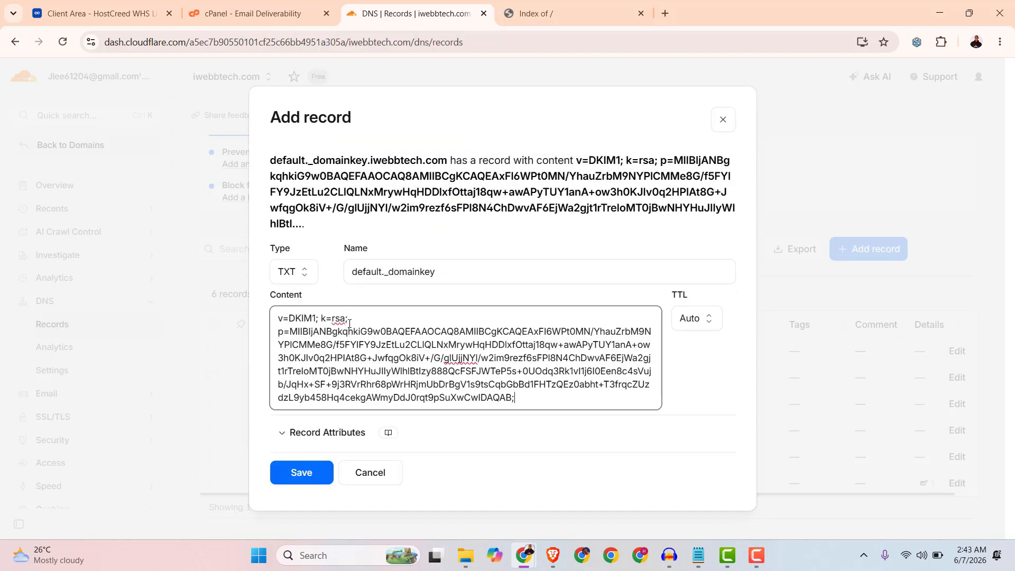
{"action": "left_click", "coordinate": [308, 474]}
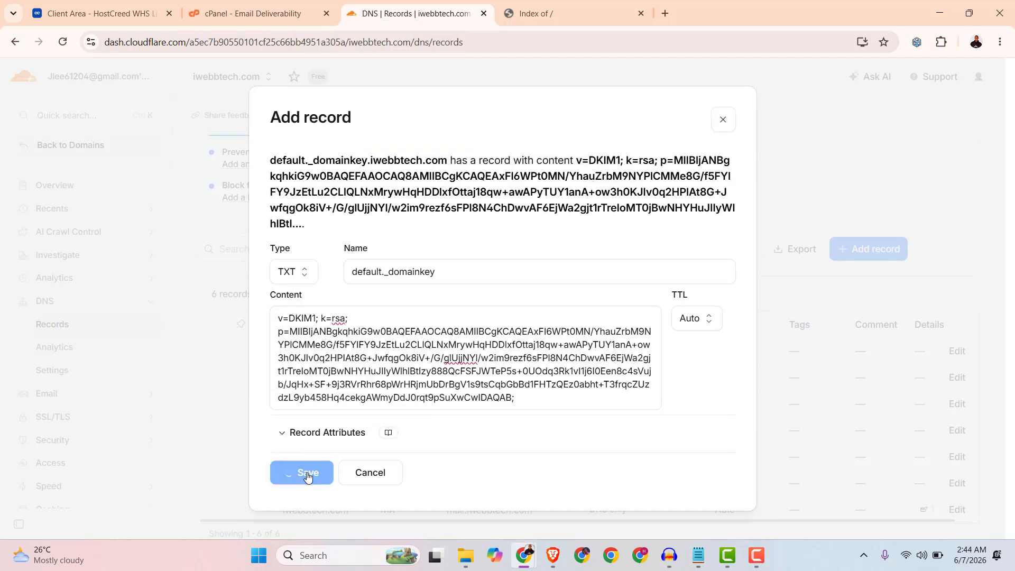
{"action": "scroll", "coordinate": [550, 462], "scroll_direction": "down", "scroll_amount": 2}
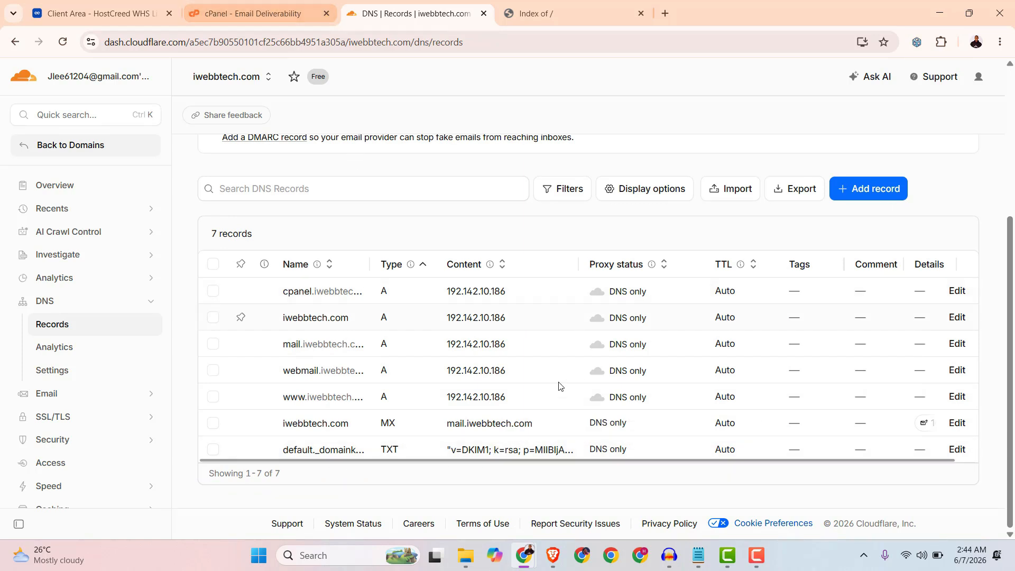
Reload the Email Deliverability page and check the DKIM status and the suggested SPF record.
{"action": "left_click", "coordinate": [246, 13]}
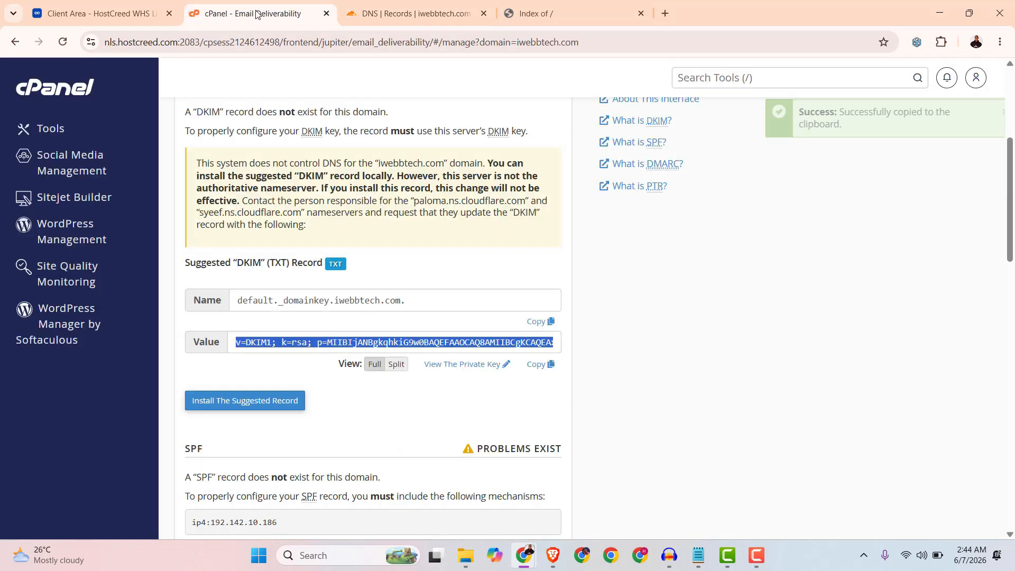
{"action": "scroll", "coordinate": [421, 332], "scroll_direction": "up", "scroll_amount": 3}
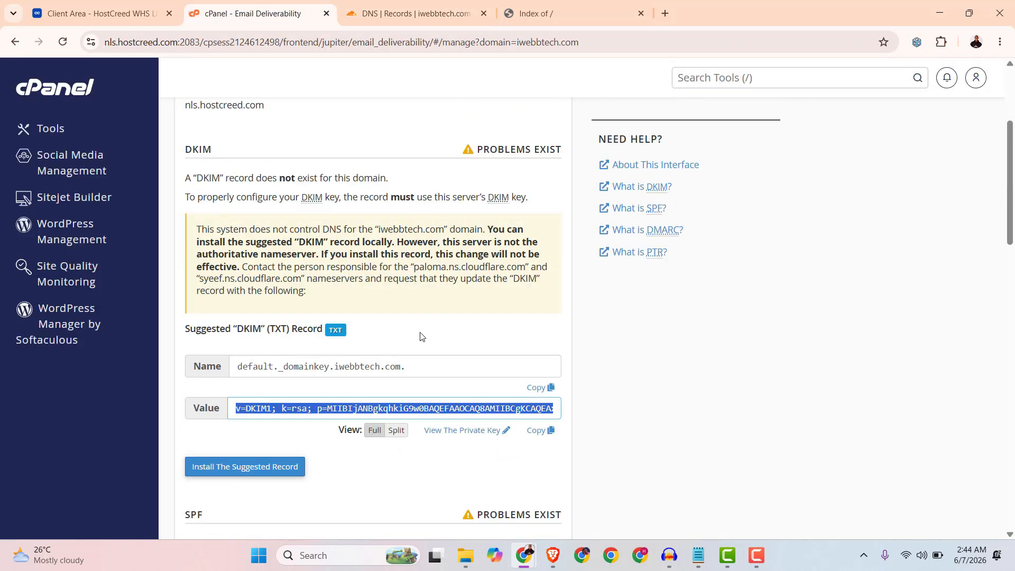
{"action": "left_click", "coordinate": [62, 42]}
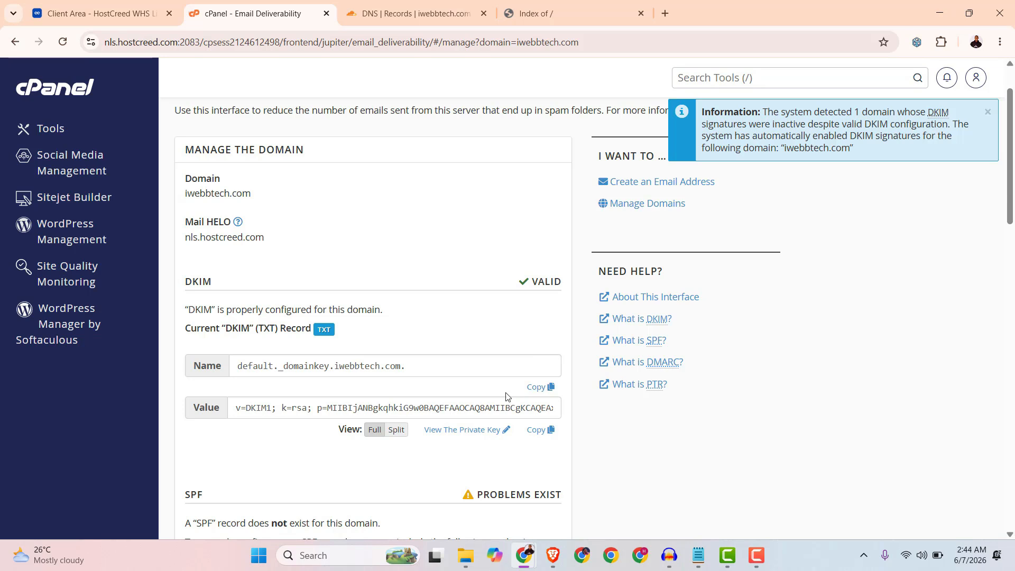
{"action": "scroll", "coordinate": [503, 401], "scroll_direction": "down", "scroll_amount": 4}
{"action": "scroll", "coordinate": [494, 397], "scroll_direction": "up", "scroll_amount": 5}
{"action": "scroll", "coordinate": [486, 373], "scroll_direction": "down", "scroll_amount": 1}
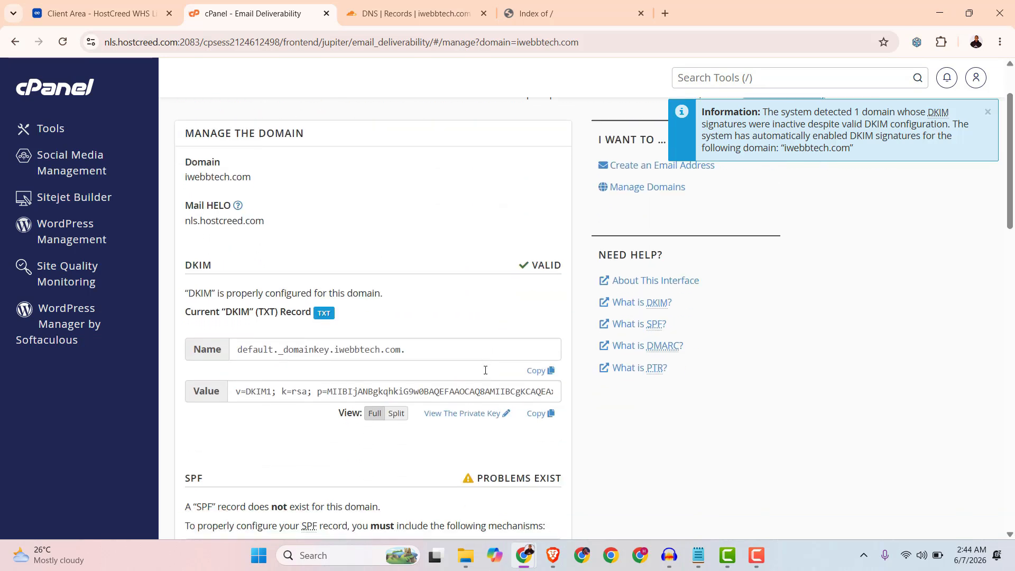
{"action": "scroll", "coordinate": [485, 369], "scroll_direction": "down", "scroll_amount": 3}
{"action": "scroll", "coordinate": [249, 295], "scroll_direction": "down", "scroll_amount": 4}
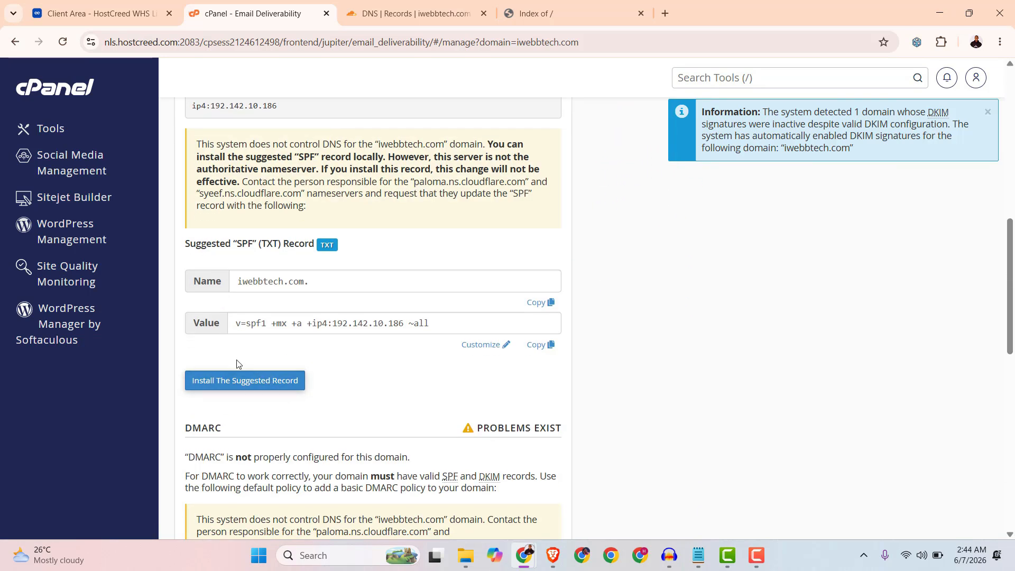
Copy the suggested SPF record value from the Email Deliverability page.
{"action": "scroll", "coordinate": [237, 363], "scroll_direction": "down", "scroll_amount": 1}
{"action": "scroll", "coordinate": [256, 347], "scroll_direction": "up", "scroll_amount": 3}
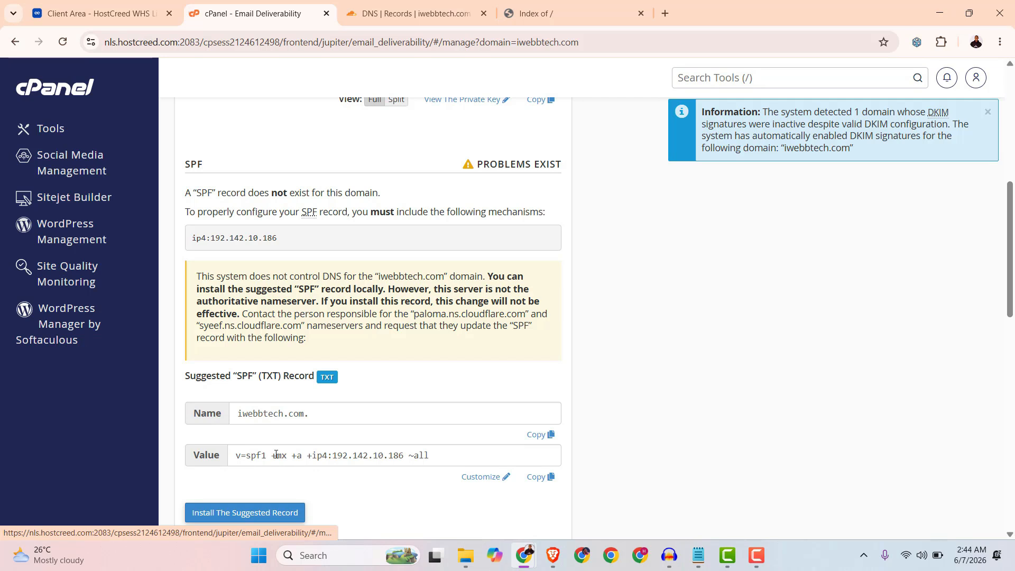
{"action": "left_click", "coordinate": [535, 479]}
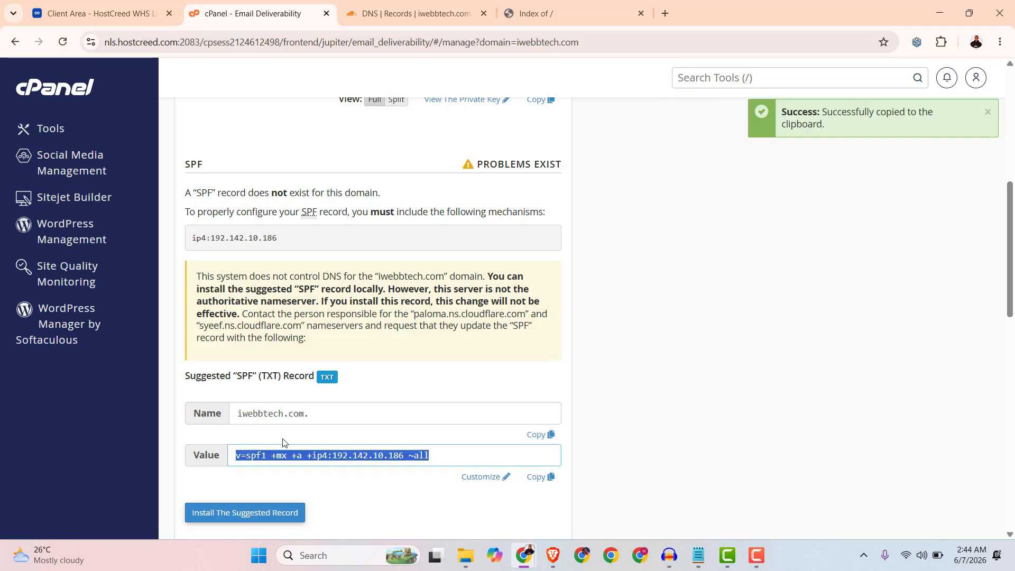
Add a TXT record named @ in Cloudflare with content v=spf1 +mx +a +ip4:192.142.10.186 ~all and save it.
{"action": "left_click", "coordinate": [394, 13]}
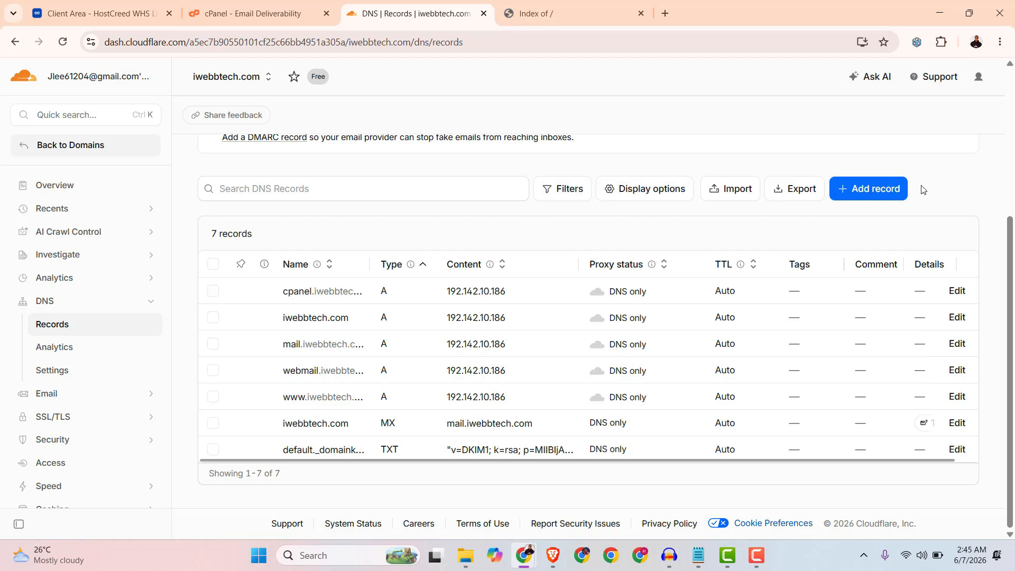
{"action": "left_click", "coordinate": [880, 194]}
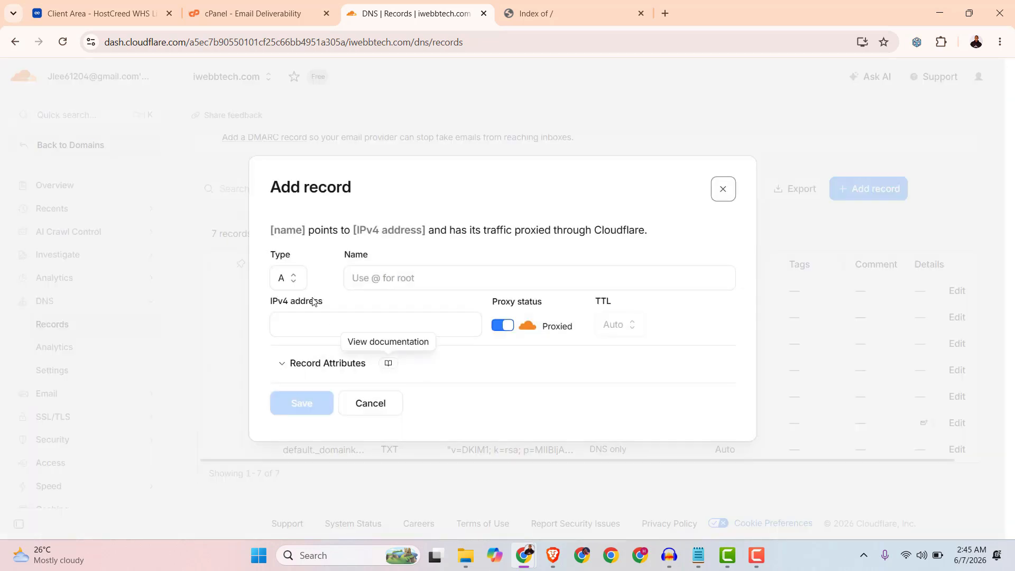
{"action": "left_click", "coordinate": [294, 278]}
{"action": "scroll", "coordinate": [299, 380], "scroll_direction": "down", "scroll_amount": 4}
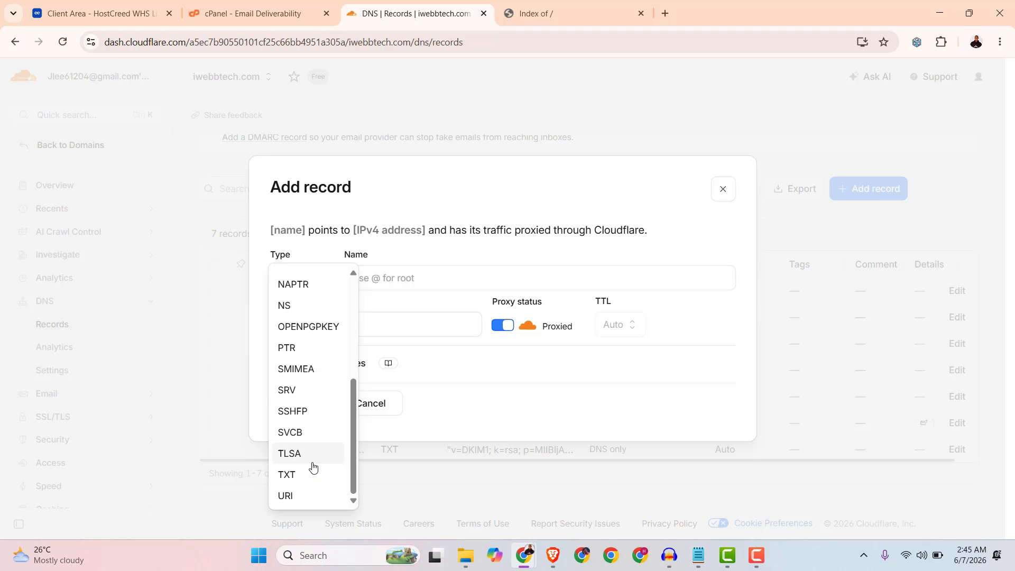
{"action": "left_click", "coordinate": [299, 475]}
{"action": "left_click", "coordinate": [396, 280]}
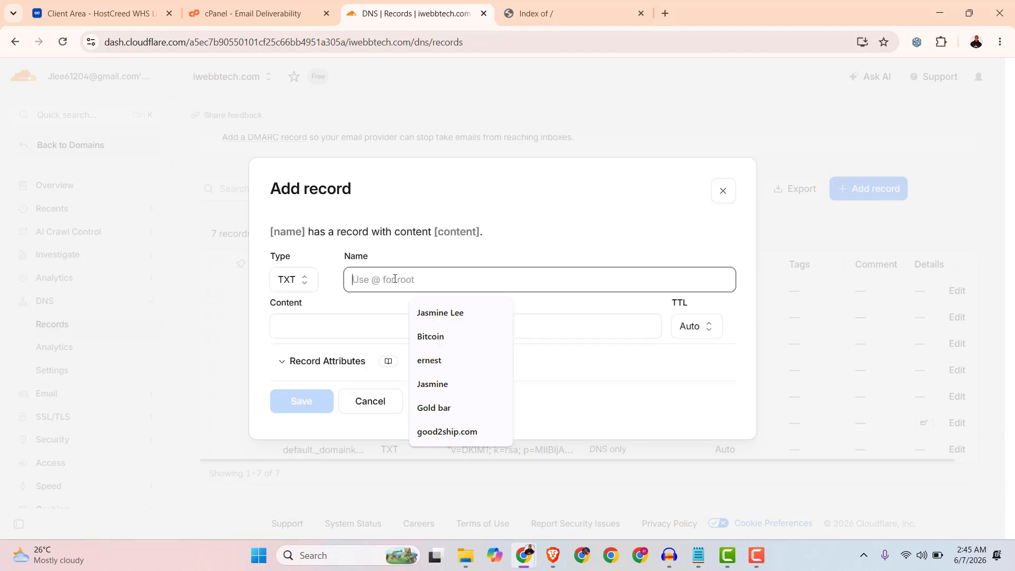
{"action": "type", "text": "@"}
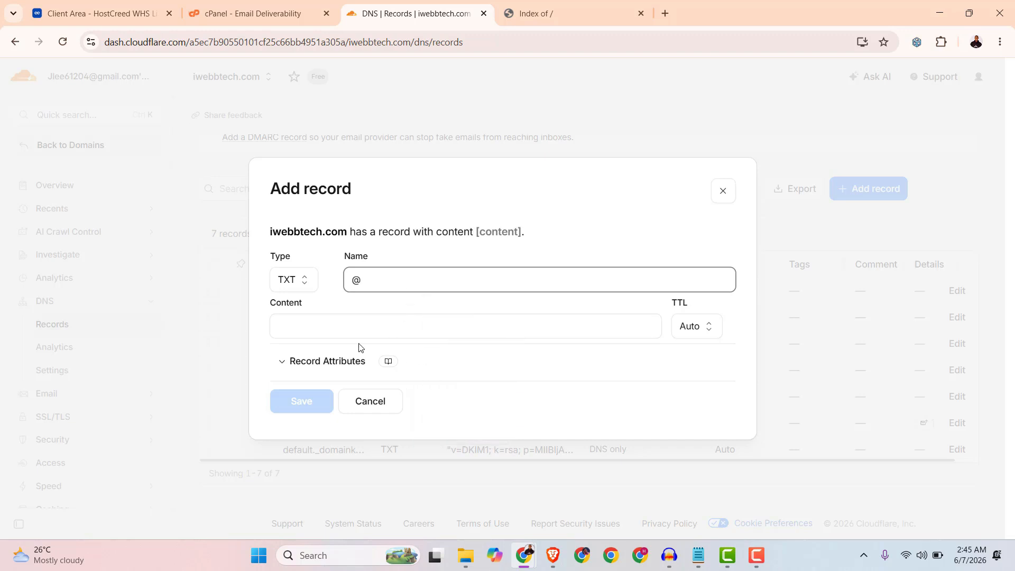
{"action": "right_click", "coordinate": [344, 330]}
{"action": "left_click", "coordinate": [364, 179]}
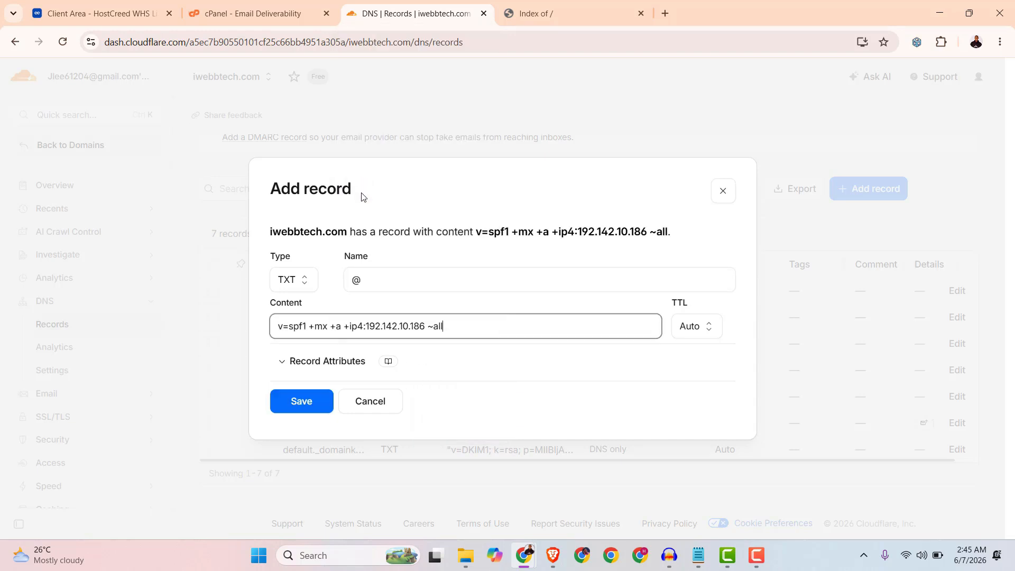
{"action": "left_click", "coordinate": [304, 403]}
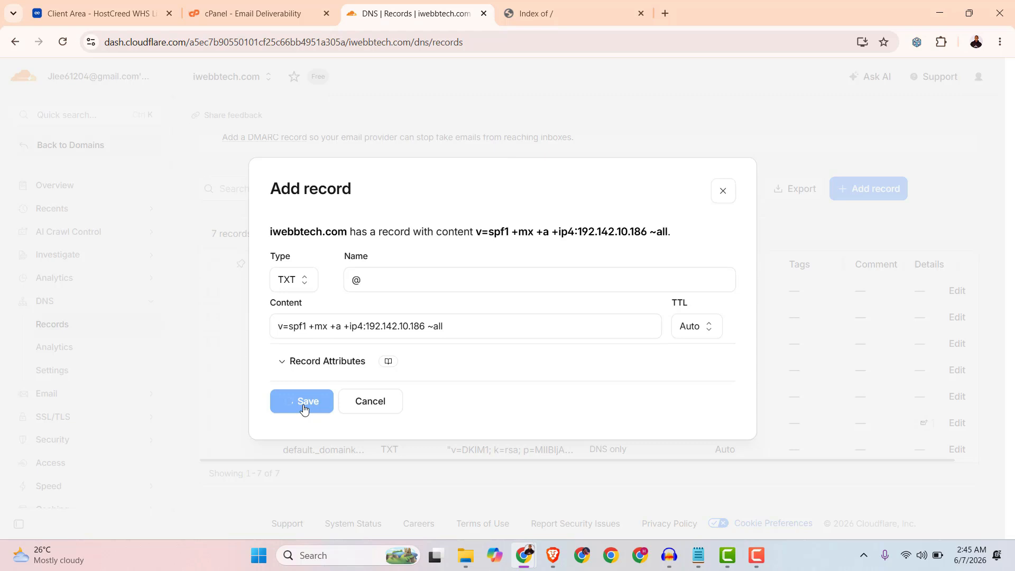
Copy the _dmarc part of the suggested DMARC record name in cPanel.
{"action": "left_click", "coordinate": [276, 16]}
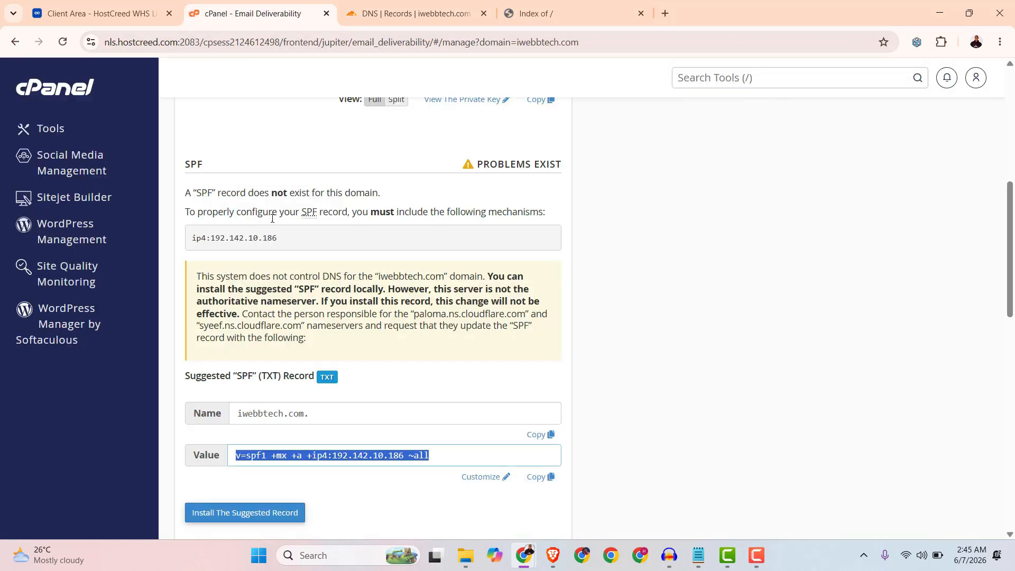
{"action": "scroll", "coordinate": [358, 324], "scroll_direction": "down", "scroll_amount": 7}
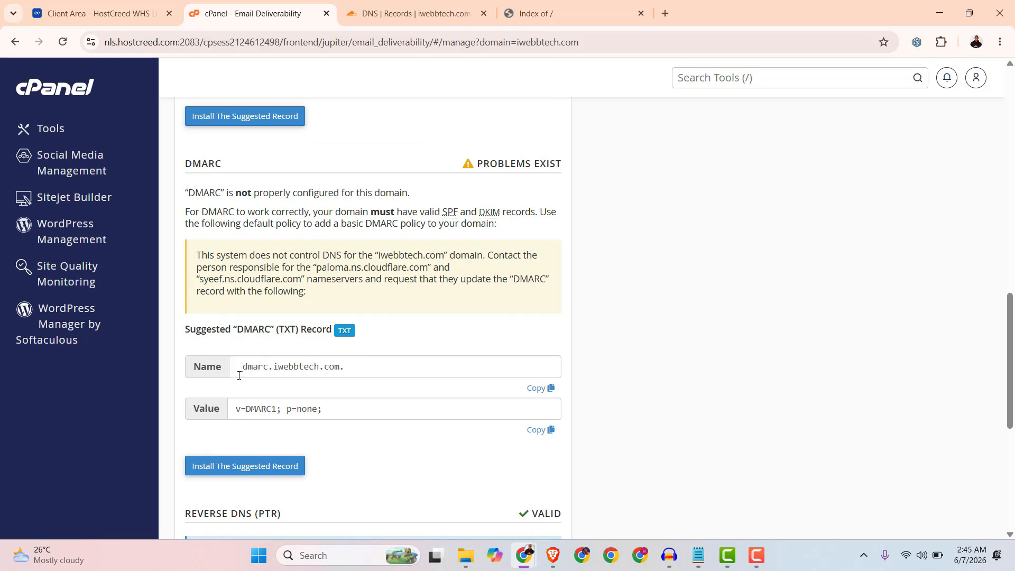
{"action": "left_click_drag", "start_coordinate": [236, 371], "coordinate": [267, 365]}
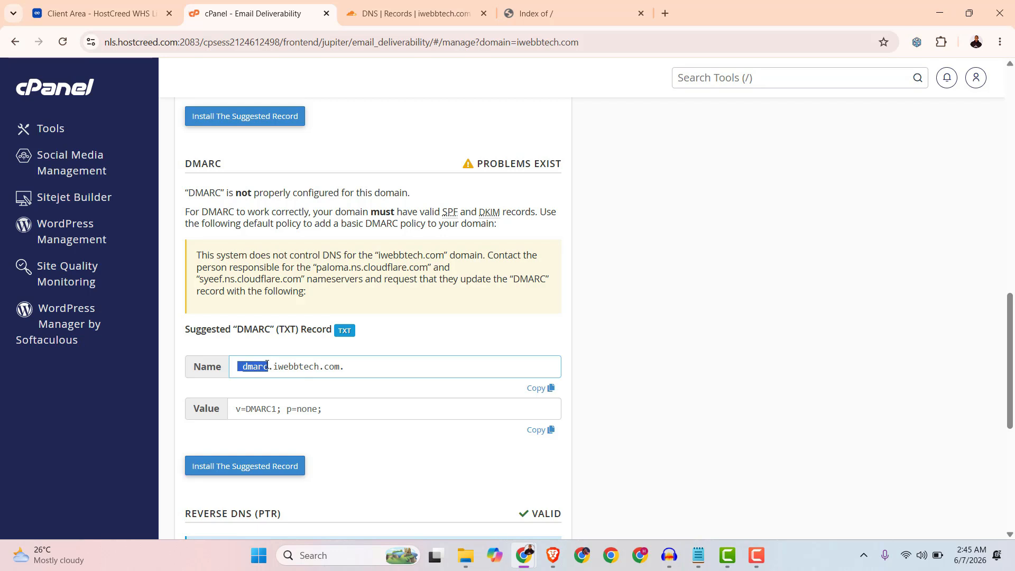
{"action": "right_click", "coordinate": [252, 367]}
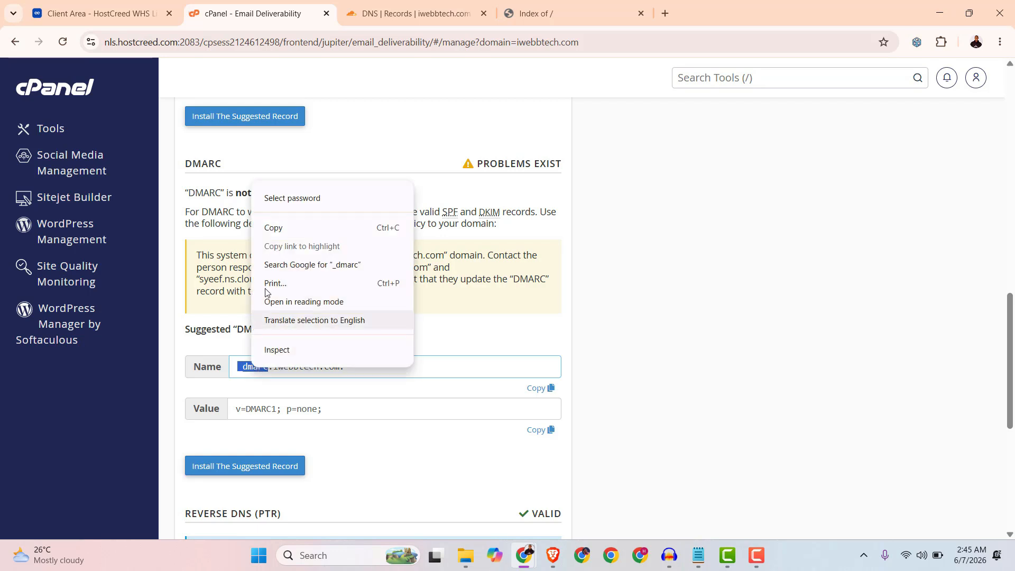
{"action": "left_click", "coordinate": [276, 227]}
Start a new TXT record in Cloudflare and paste _dmarc as its name.
{"action": "left_click", "coordinate": [393, 16]}
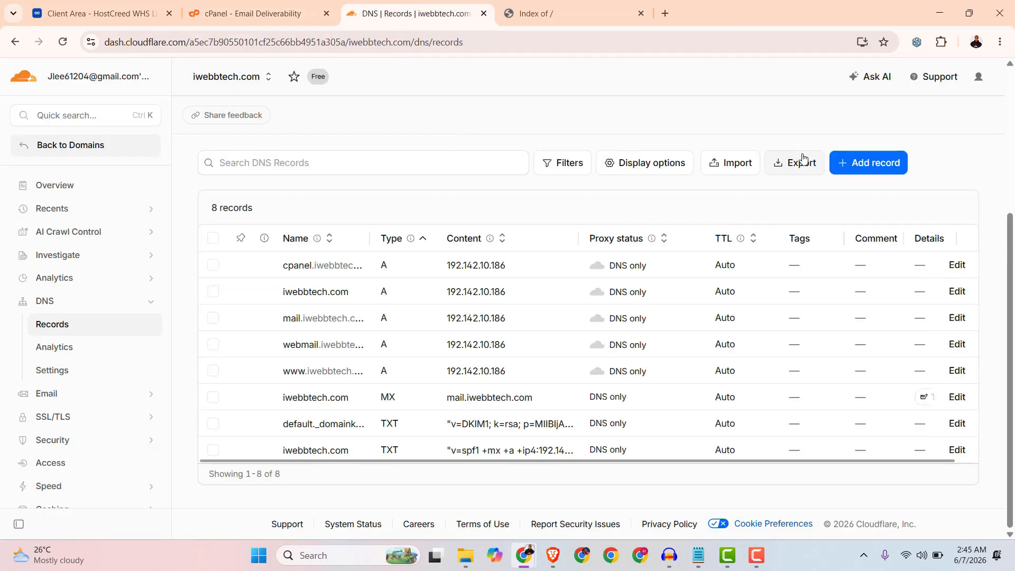
{"action": "left_click", "coordinate": [867, 165]}
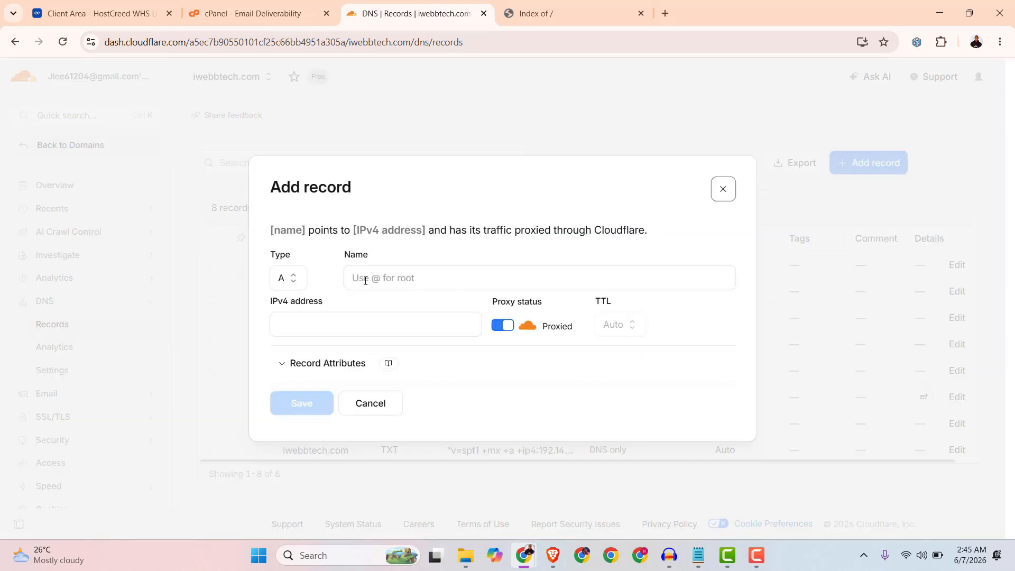
{"action": "left_click", "coordinate": [290, 281]}
{"action": "scroll", "coordinate": [301, 374], "scroll_direction": "down", "scroll_amount": 3}
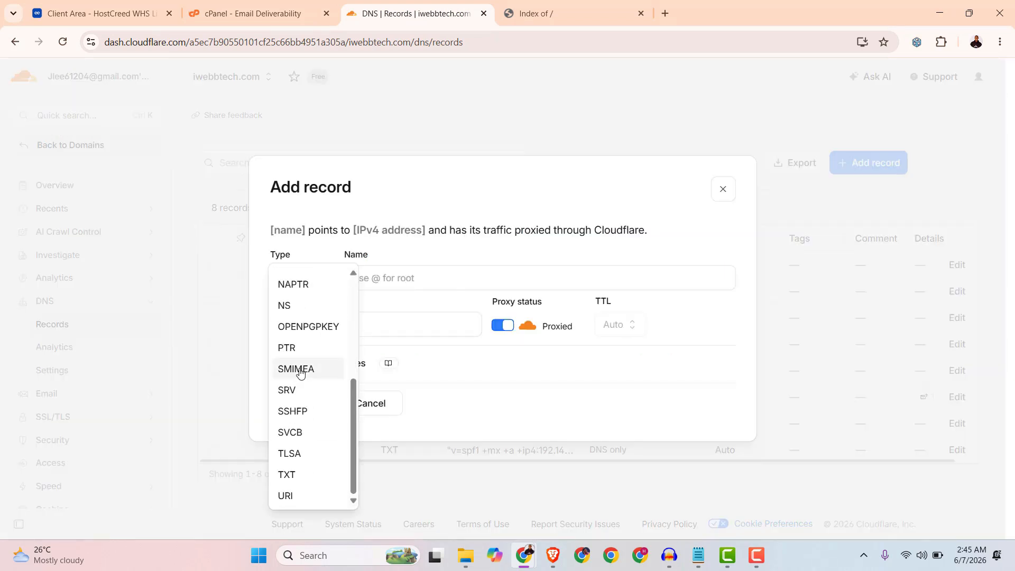
{"action": "left_click", "coordinate": [287, 476]}
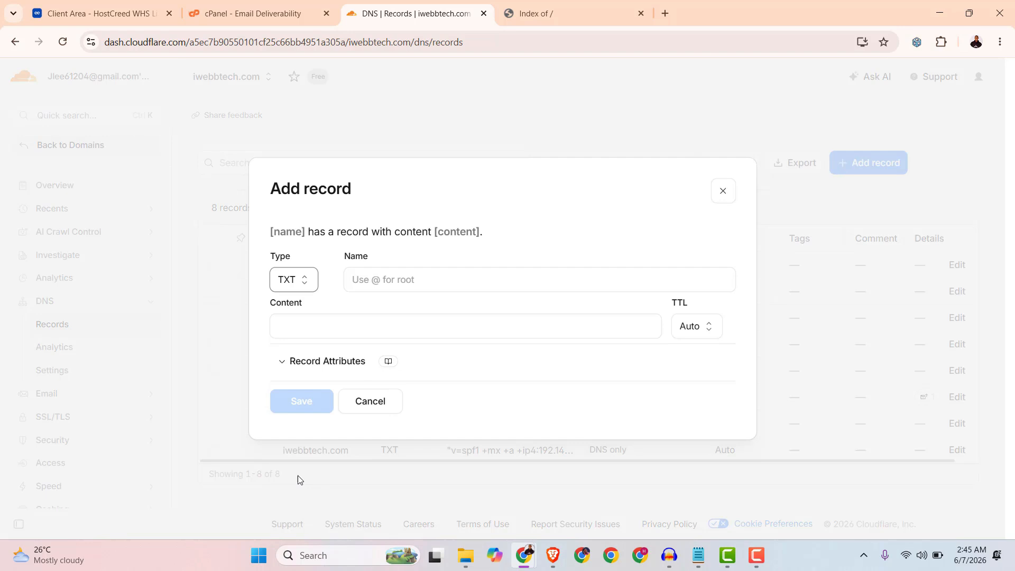
{"action": "right_click", "coordinate": [393, 289]}
{"action": "left_click", "coordinate": [414, 391]}
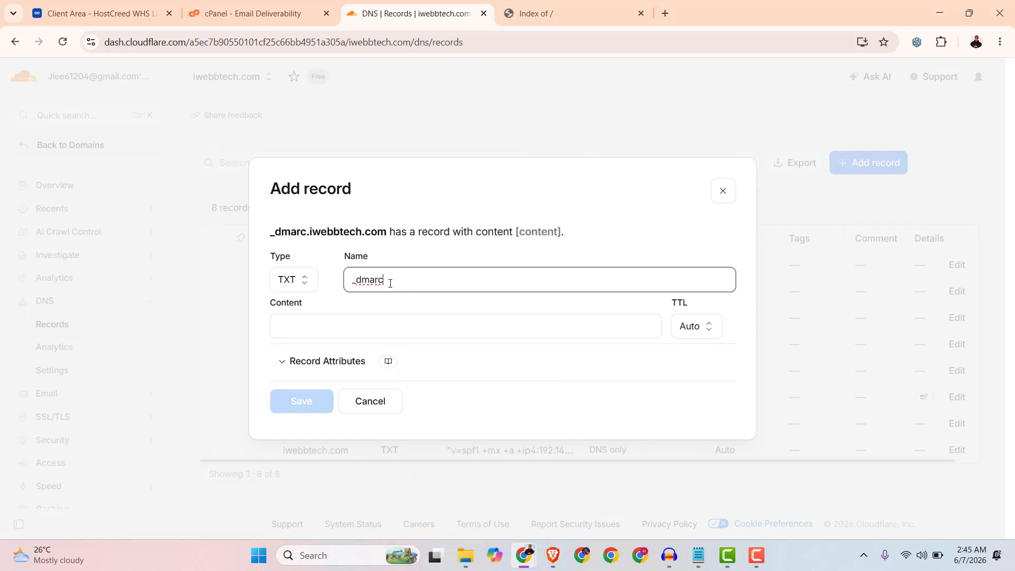
Copy the DMARC value v=DMARC1; p=none; from cPanel into the record's content and save the record.
{"action": "left_click", "coordinate": [233, 7]}
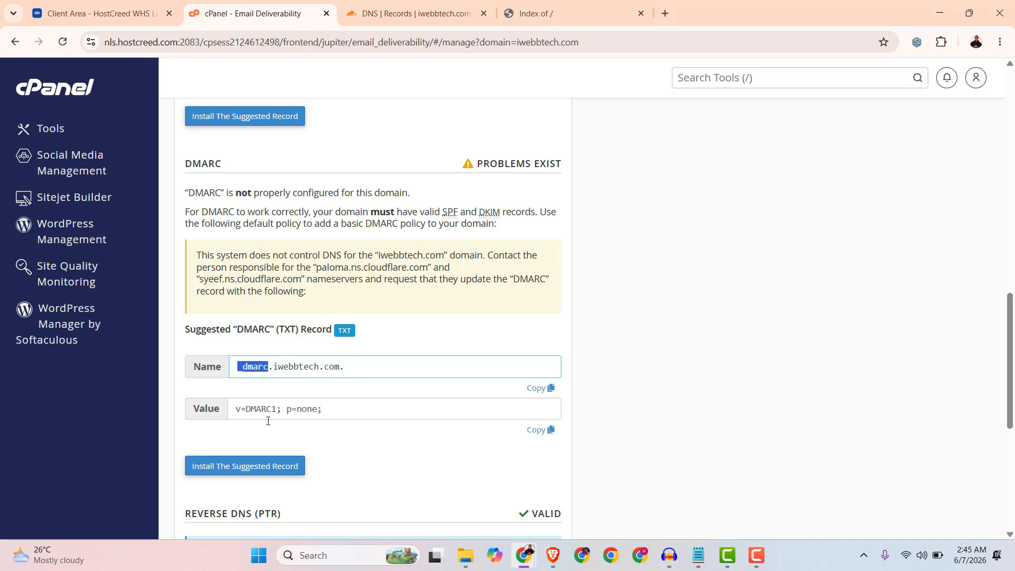
{"action": "left_click", "coordinate": [539, 430]}
{"action": "left_click", "coordinate": [387, 16]}
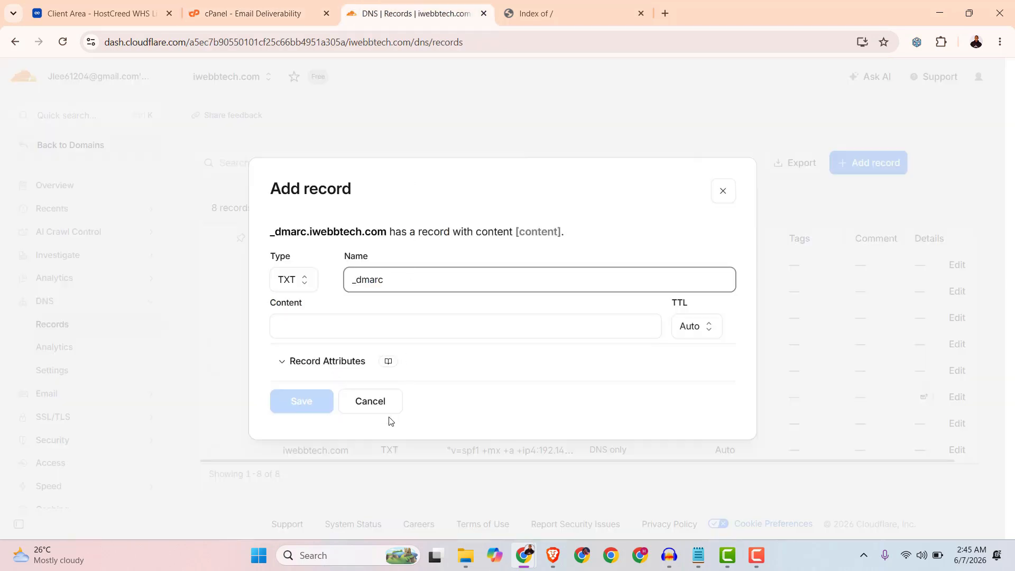
{"action": "left_click", "coordinate": [317, 325]}
{"action": "right_click", "coordinate": [319, 325]}
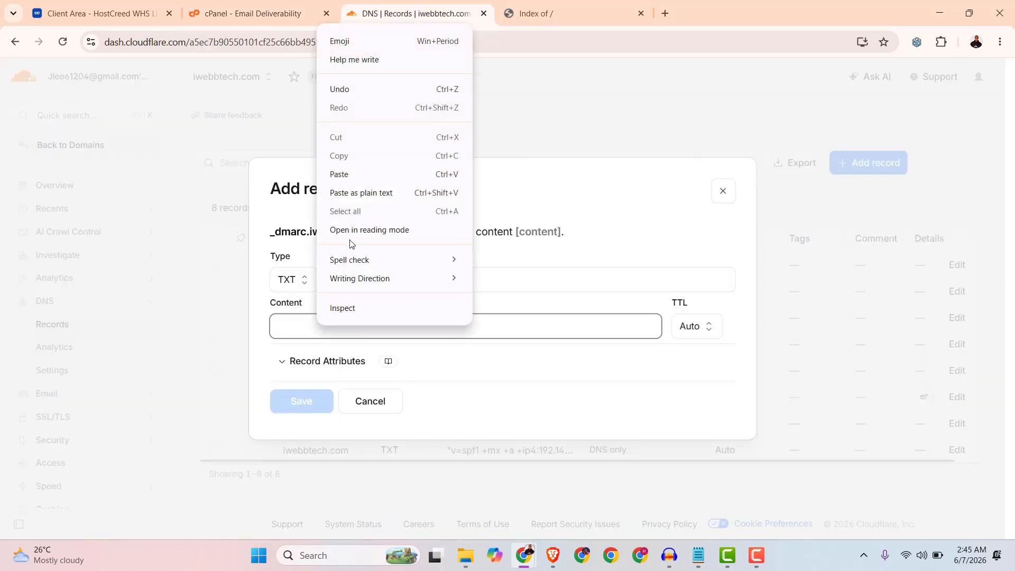
{"action": "left_click", "coordinate": [341, 175]}
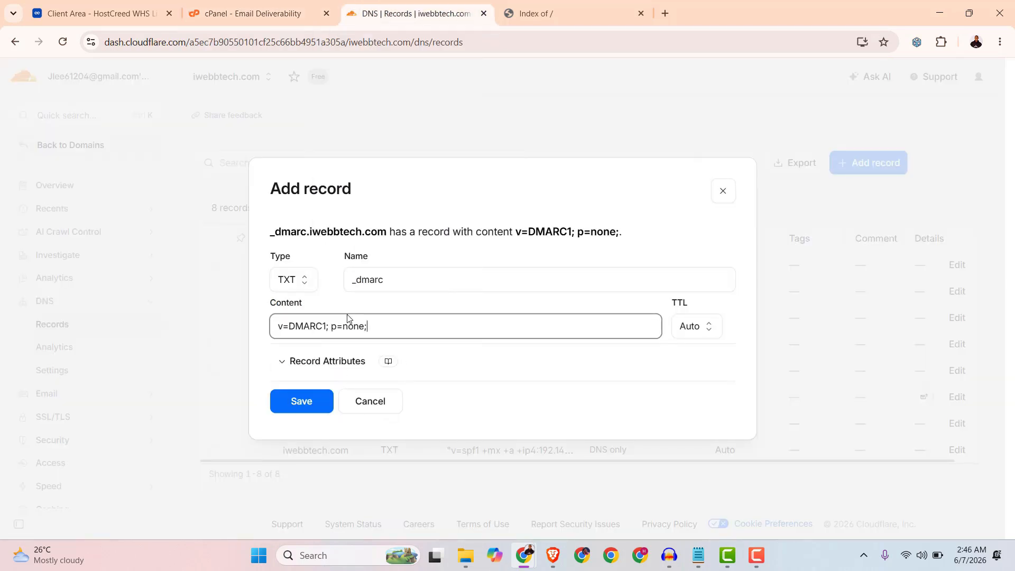
{"action": "left_click", "coordinate": [306, 403]}
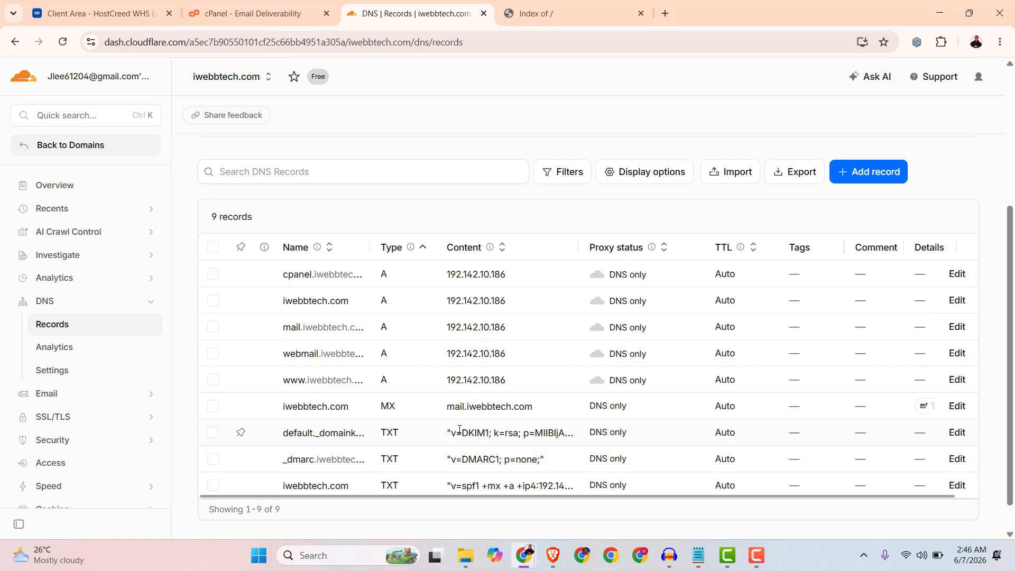
Reload the Email Deliverability page and review the DKIM, SPF and DMARC statuses for iwebbtech.com.
{"action": "left_click", "coordinate": [245, 16]}
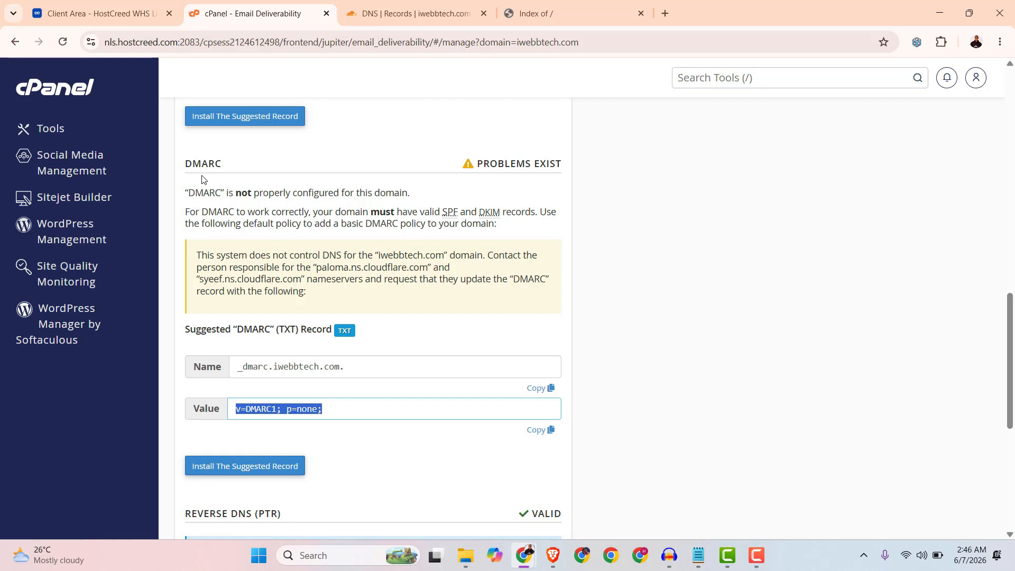
{"action": "left_click", "coordinate": [63, 42]}
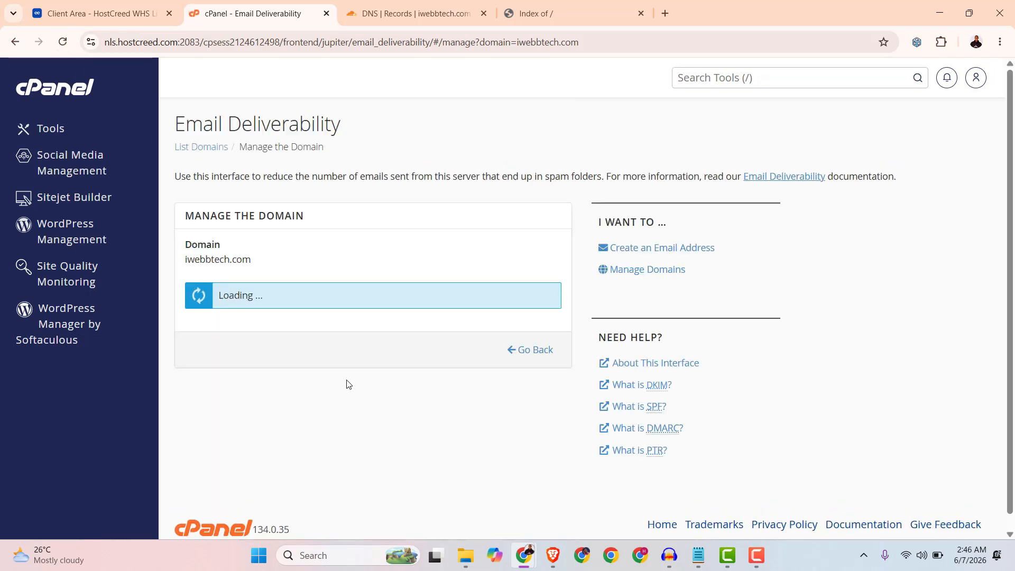
{"action": "scroll", "coordinate": [492, 359], "scroll_direction": "down", "scroll_amount": 3}
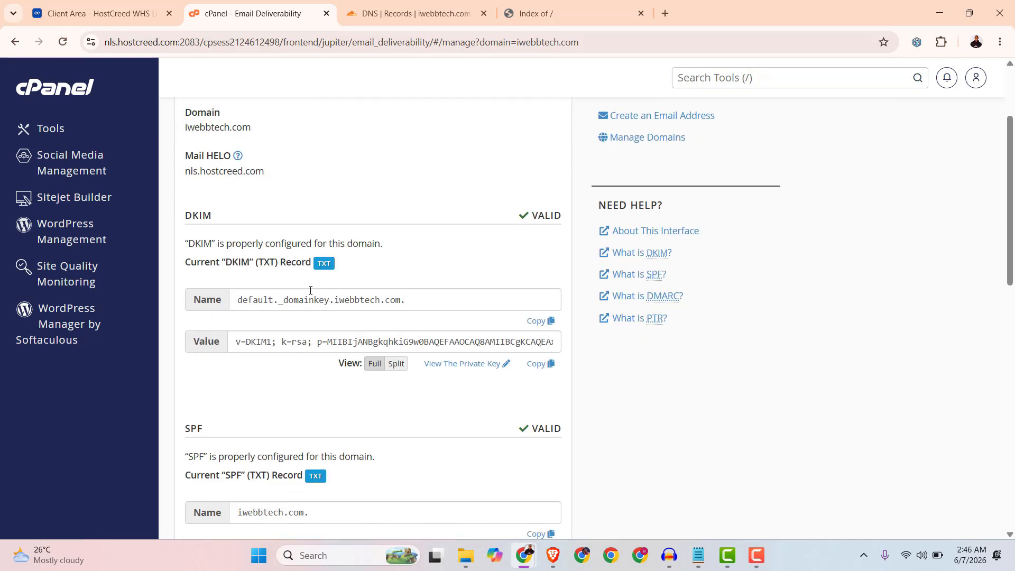
{"action": "scroll", "coordinate": [482, 341], "scroll_direction": "down", "scroll_amount": 3}
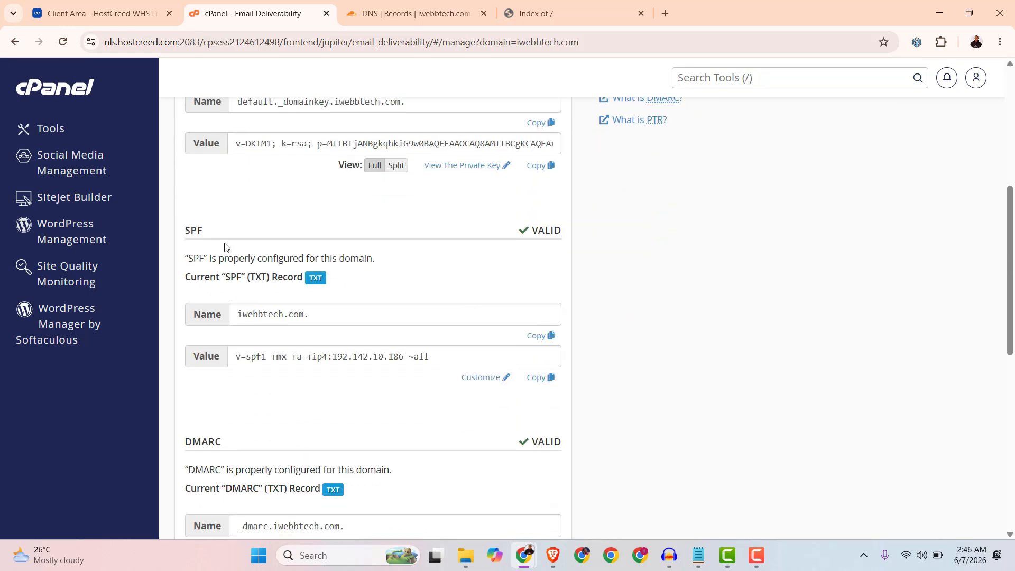
{"action": "scroll", "coordinate": [370, 344], "scroll_direction": "down", "scroll_amount": 3}
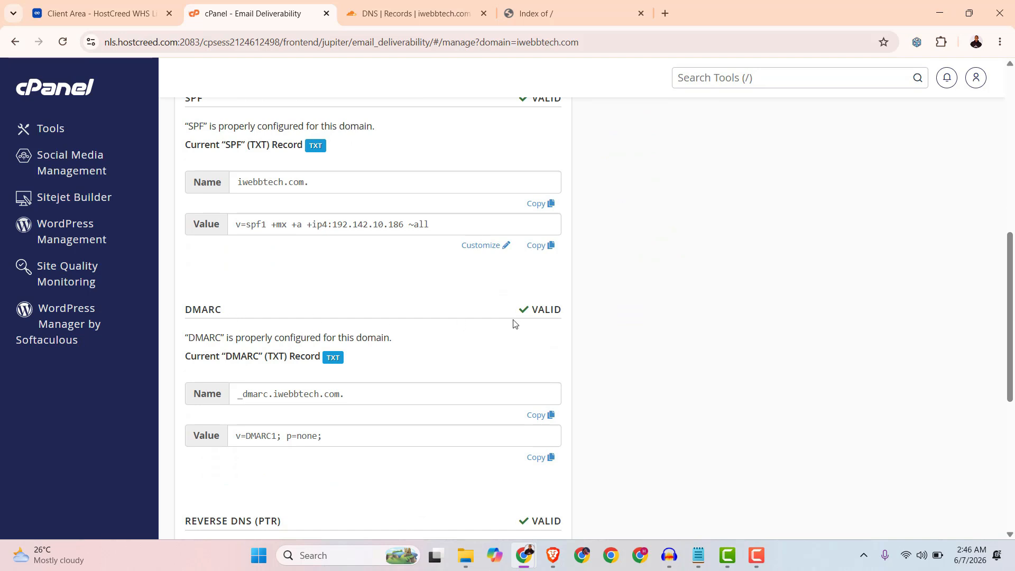
{"action": "scroll", "coordinate": [524, 296], "scroll_direction": "down", "scroll_amount": 2}
{"action": "scroll", "coordinate": [561, 227], "scroll_direction": "up", "scroll_amount": 5}
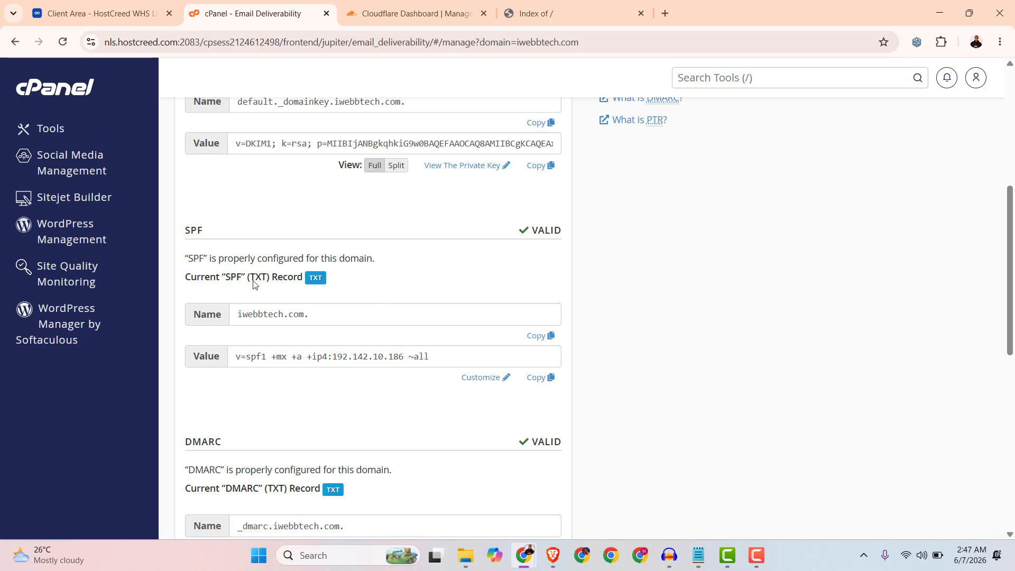
{"action": "scroll", "coordinate": [376, 245], "scroll_direction": "up", "scroll_amount": 5}
{"action": "scroll", "coordinate": [370, 260], "scroll_direction": "up", "scroll_amount": 1}
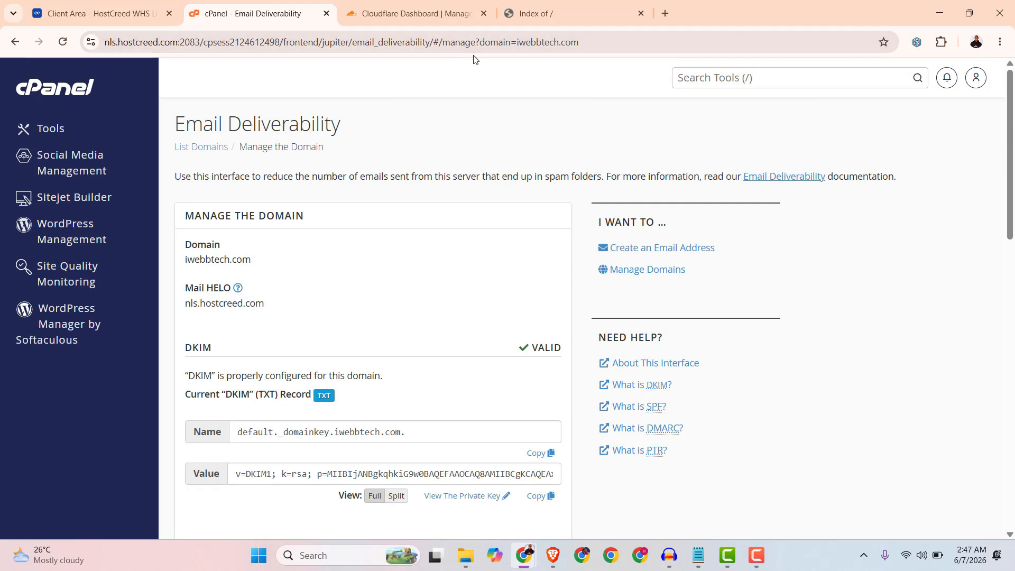
{"action": "left_click", "coordinate": [532, 14]}
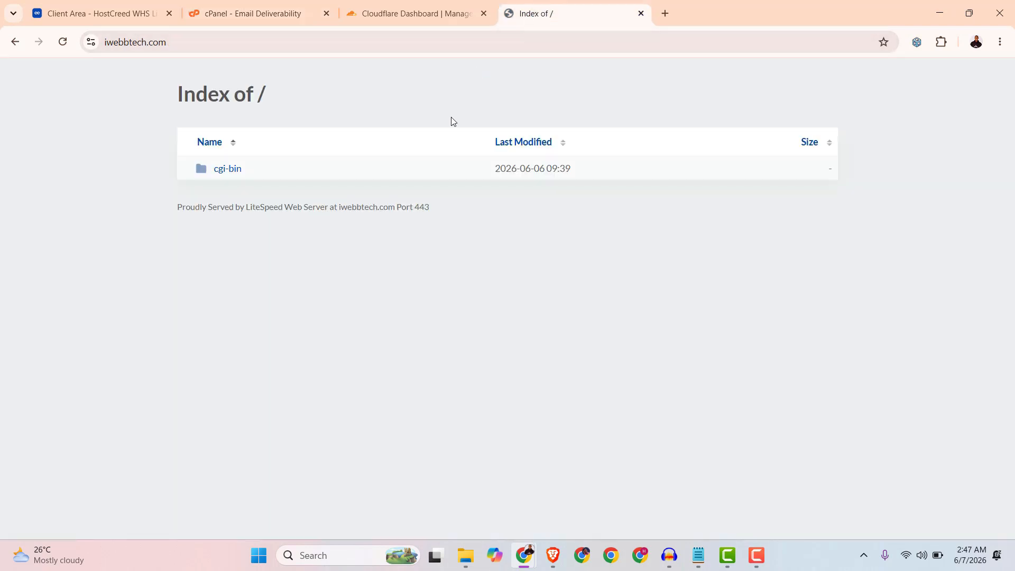